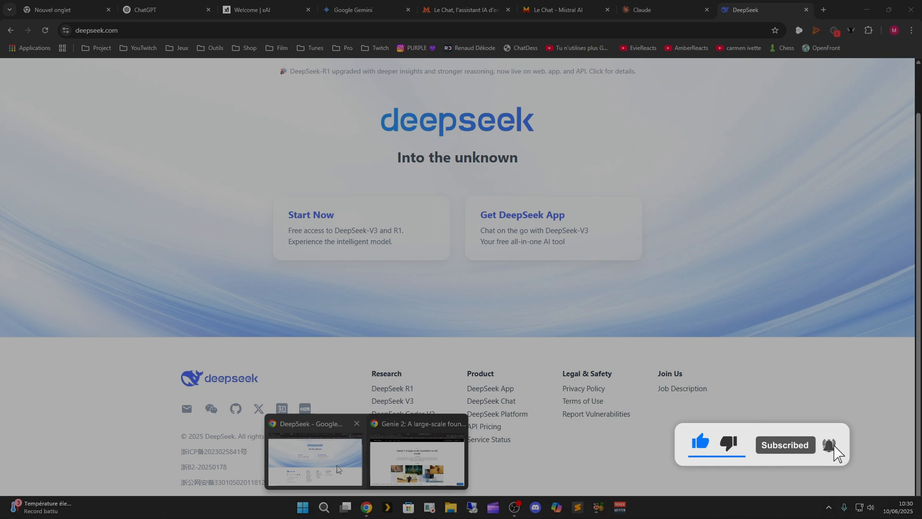
- Open the creator's Patreon page in a separate tab, look over its paid membership levels, and close it
{"action": "mouse_move", "coordinate": [513, 513]}
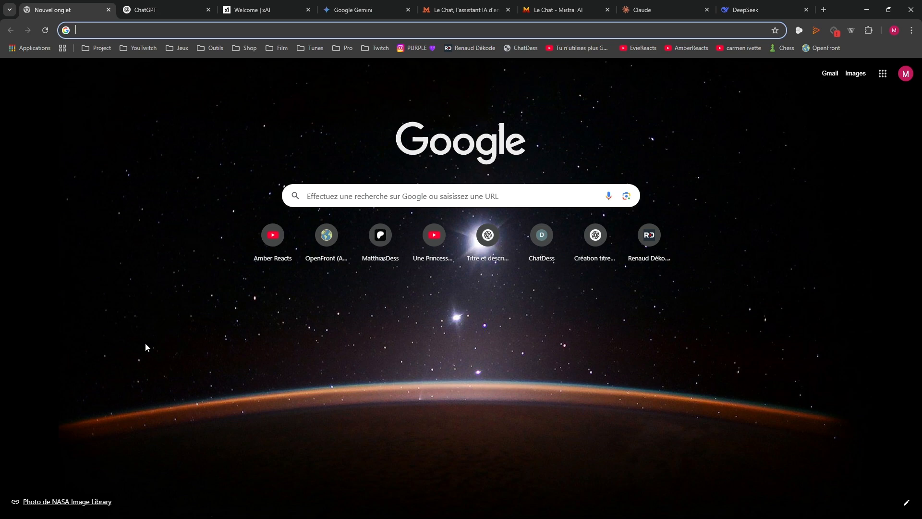
{"action": "middle_click", "coordinate": [380, 238]}
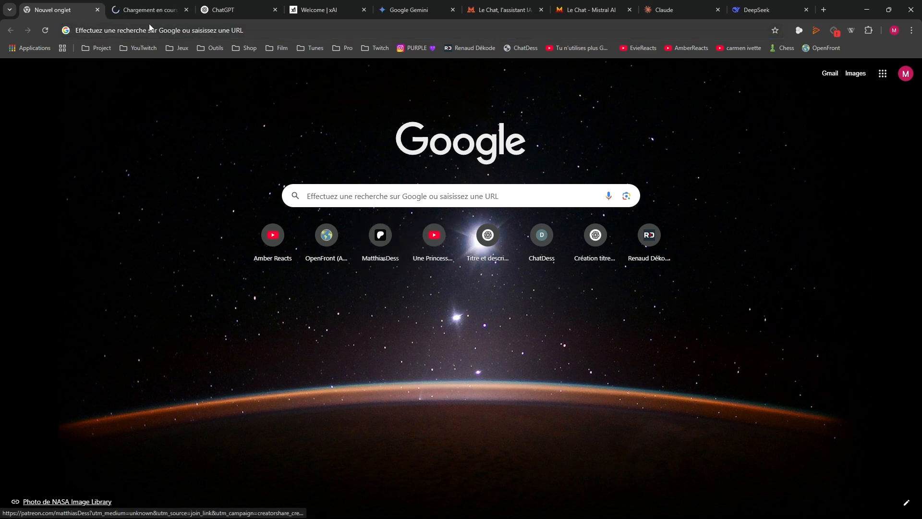
{"action": "left_click", "coordinate": [138, 15]}
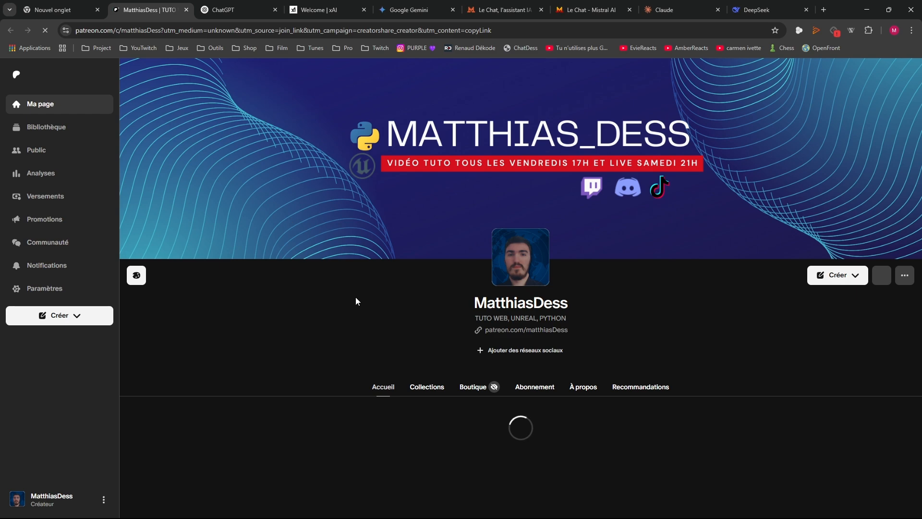
{"action": "scroll", "coordinate": [445, 276], "scroll_direction": "down", "scroll_amount": 8}
{"action": "scroll", "coordinate": [448, 207], "scroll_direction": "up", "scroll_amount": 6}
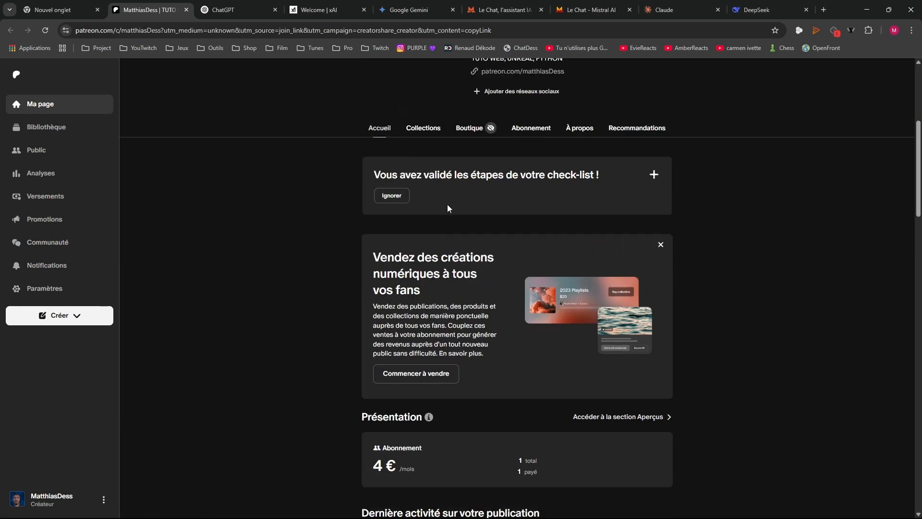
{"action": "left_click", "coordinate": [531, 224]}
{"action": "scroll", "coordinate": [443, 360], "scroll_direction": "down", "scroll_amount": 6}
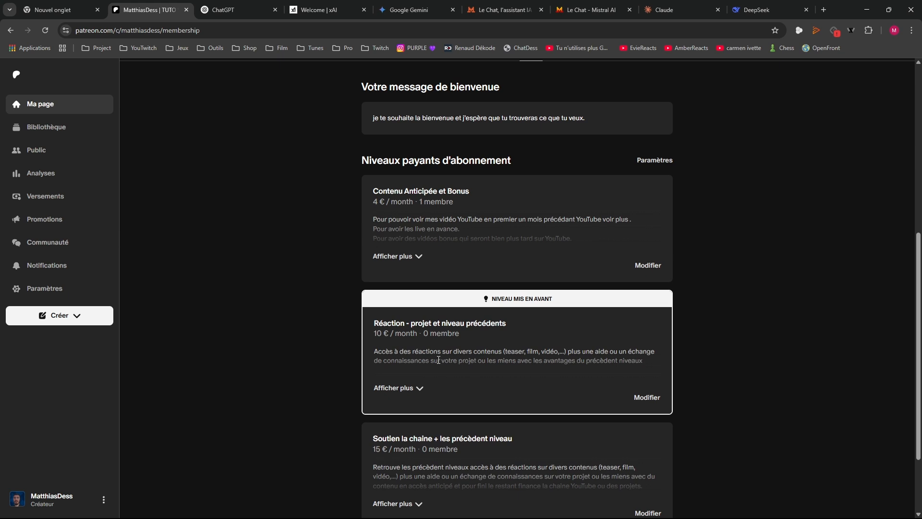
{"action": "left_click", "coordinate": [71, 8]}
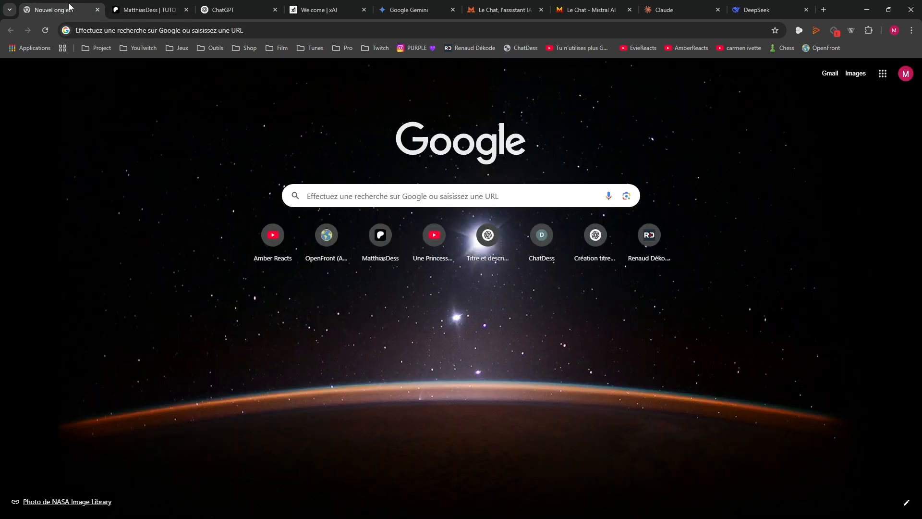
{"action": "left_click", "coordinate": [187, 9]}
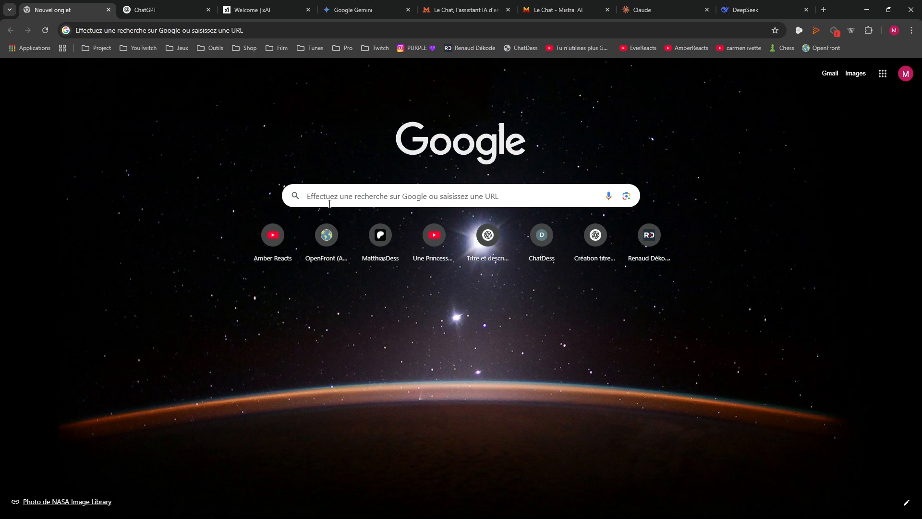
- Ask ChatGPT "Que peu ton faire avec l'IA actuellement" with the Rechercher sur le Web tool enabled
{"action": "left_click", "coordinate": [163, 8]}
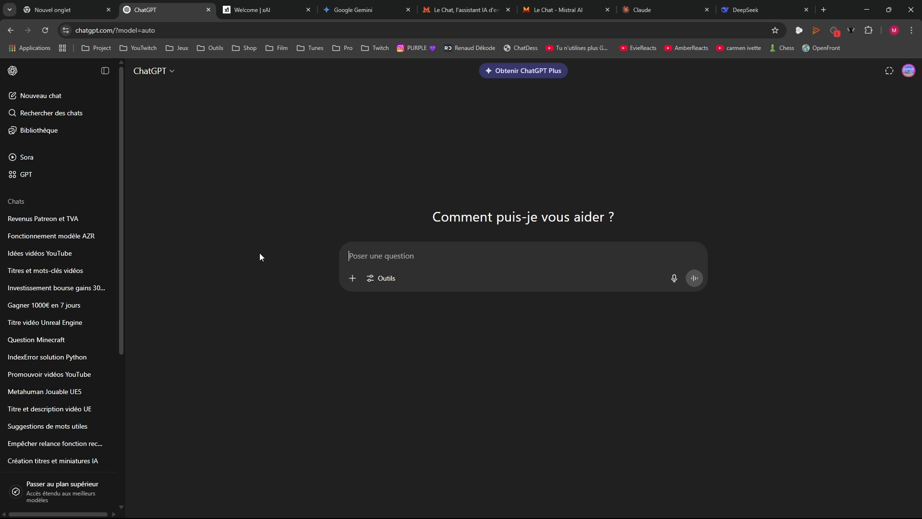
{"action": "left_click", "coordinate": [364, 280]}
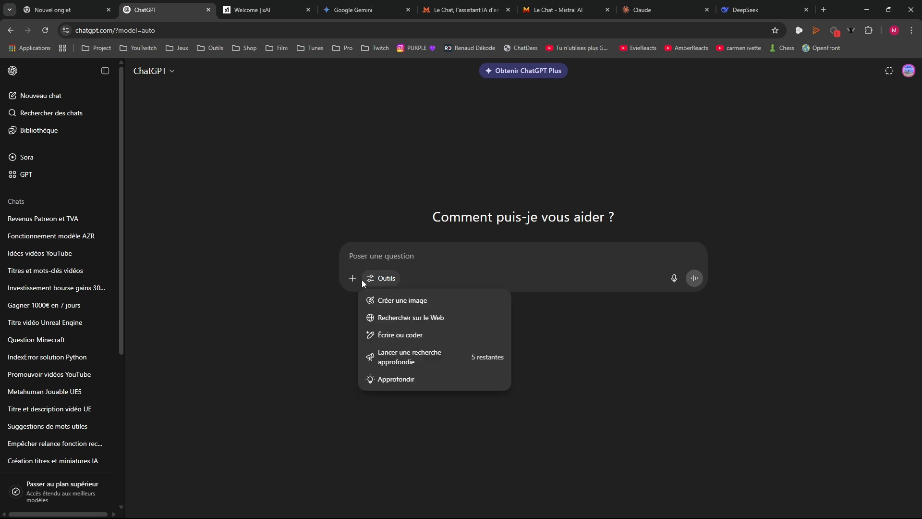
{"action": "left_click", "coordinate": [391, 319]}
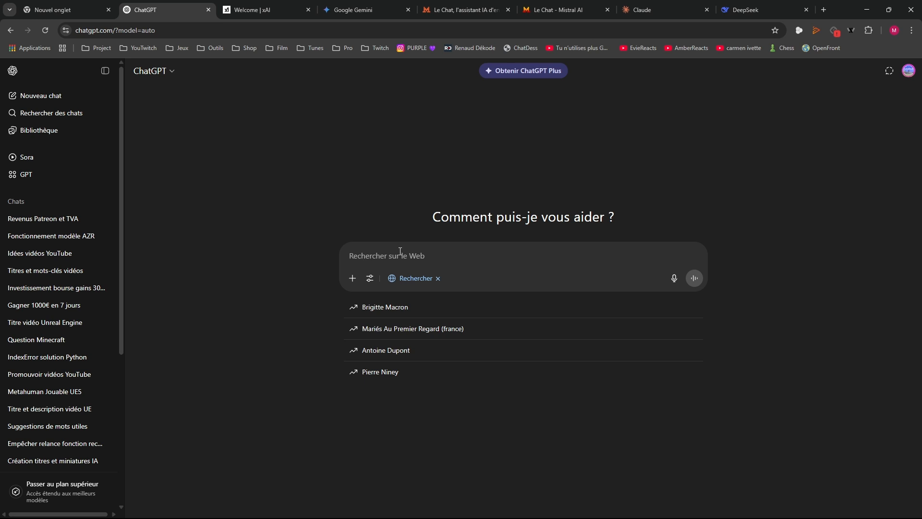
{"action": "type", "text": "Que "}
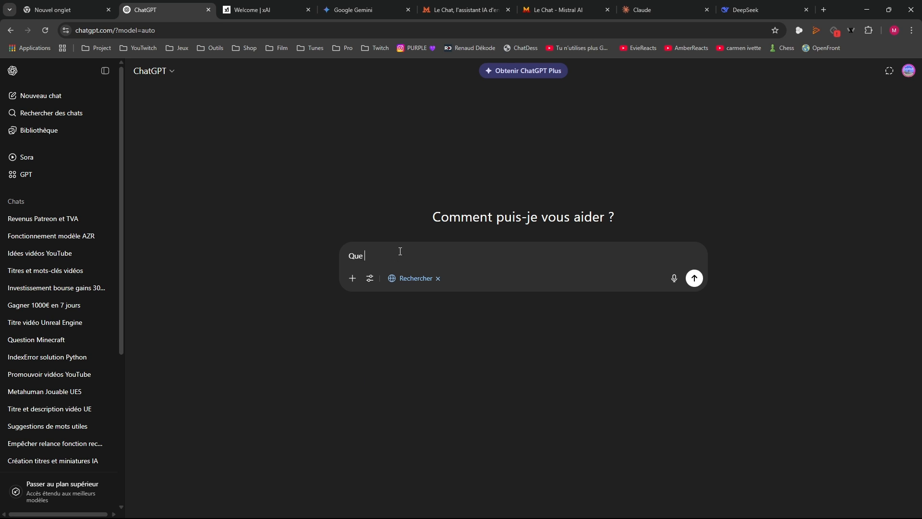
{"action": "type", "text": "peu ton faire avec l'IA actuellement"}
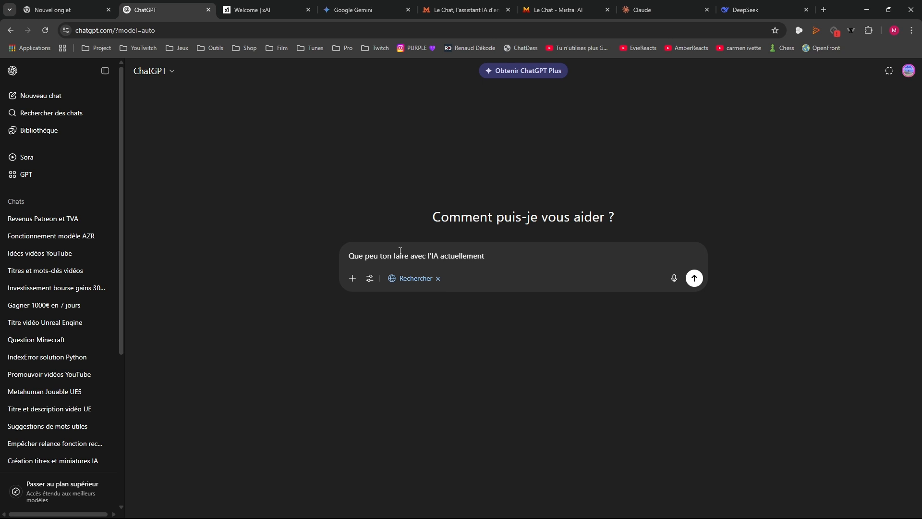
{"action": "key", "text": "Return"}
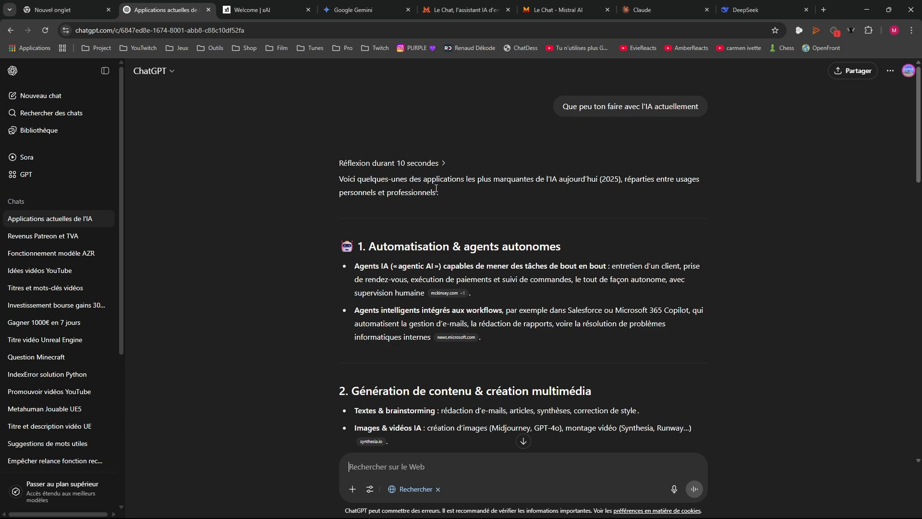
- Read the answer's sections on autonomous agents, content creation, data analysis, professional fields and customer support
{"action": "scroll", "coordinate": [362, 192], "scroll_direction": "down", "scroll_amount": 2}
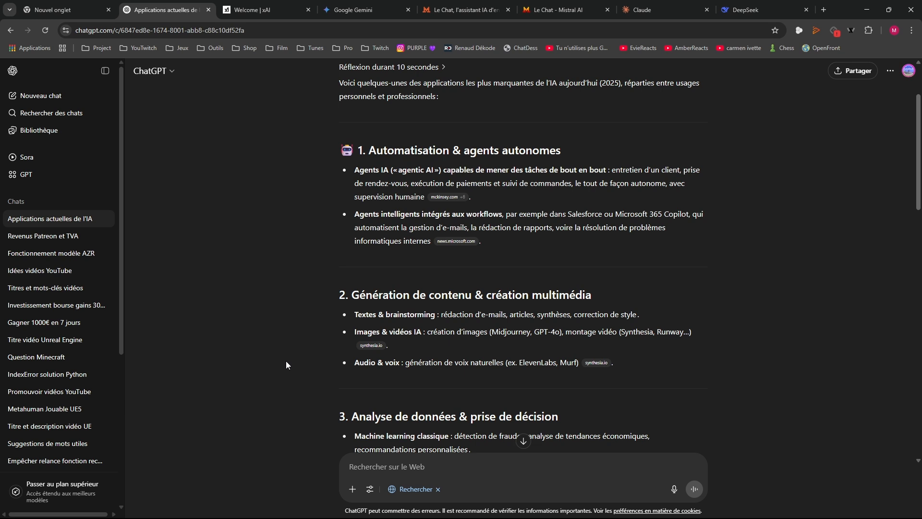
{"action": "scroll", "coordinate": [280, 339], "scroll_direction": "down", "scroll_amount": 2}
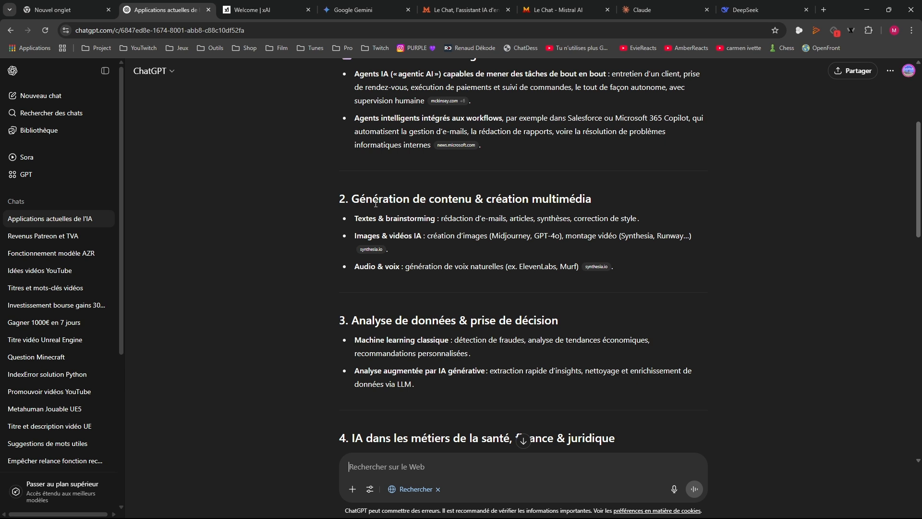
{"action": "scroll", "coordinate": [376, 203], "scroll_direction": "down", "scroll_amount": 2}
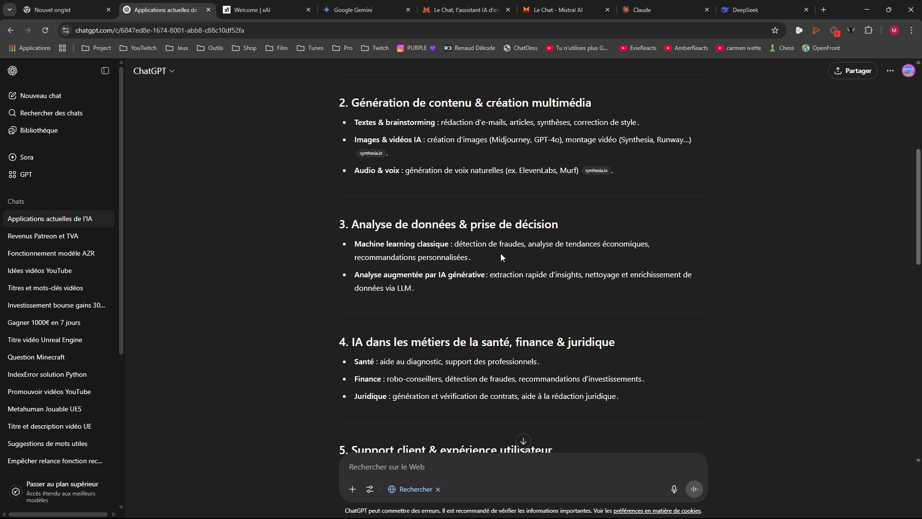
{"action": "scroll", "coordinate": [504, 240], "scroll_direction": "down", "scroll_amount": 1}
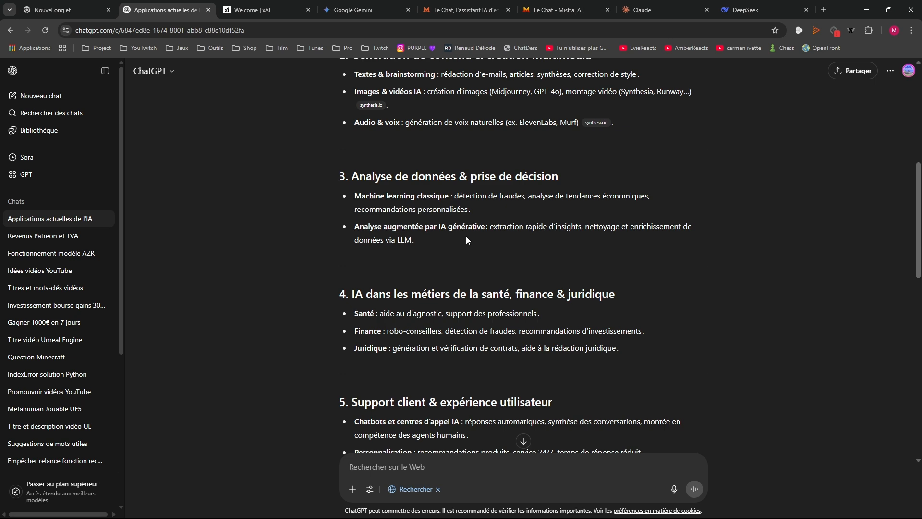
{"action": "scroll", "coordinate": [452, 237], "scroll_direction": "down", "scroll_amount": 3}
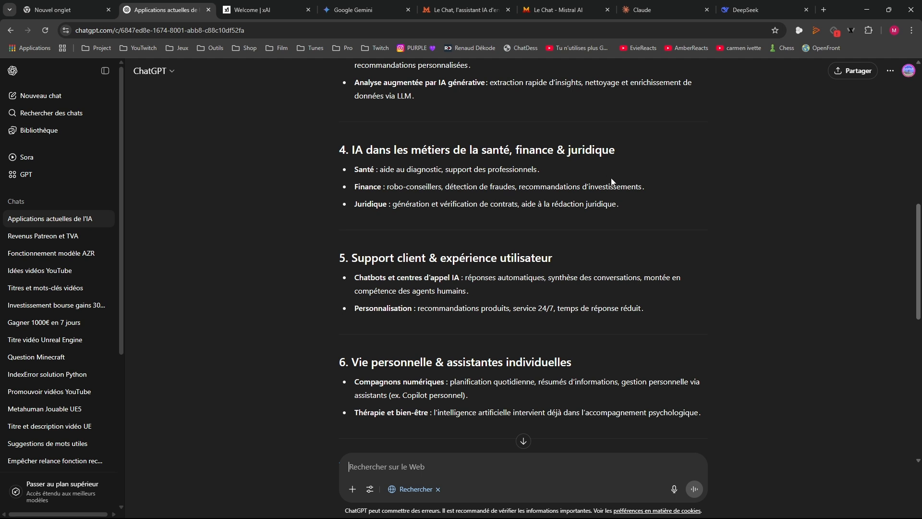
{"action": "scroll", "coordinate": [432, 236], "scroll_direction": "down", "scroll_amount": 1}
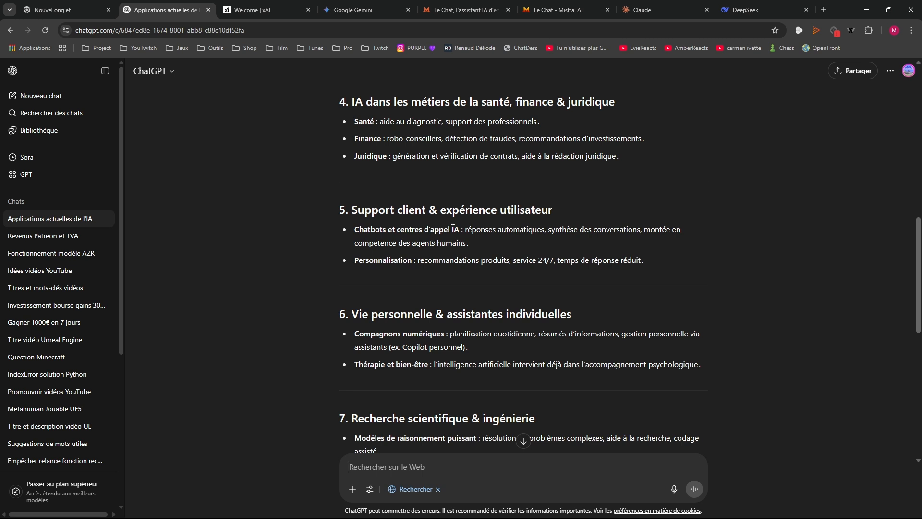
{"action": "scroll", "coordinate": [461, 227], "scroll_direction": "down", "scroll_amount": 1}
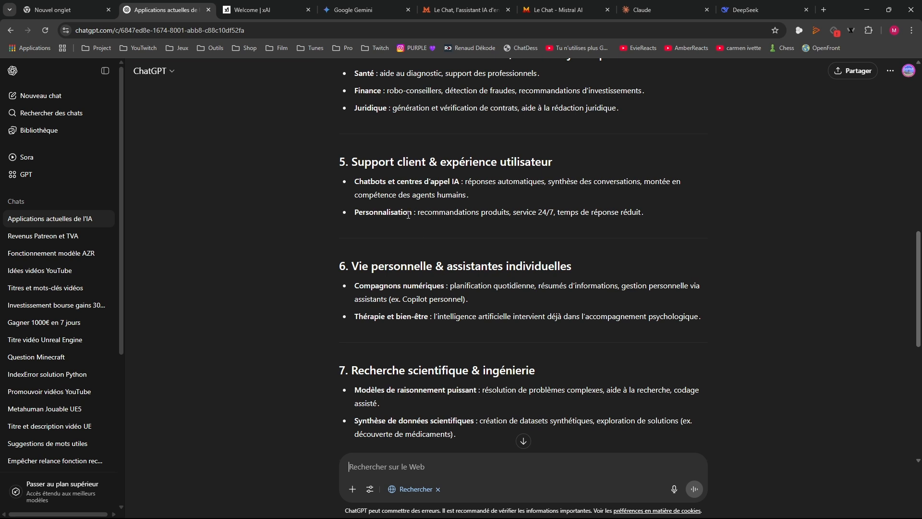
- Highlight the customer support section and the personal life heading while reading on through scientific research
{"action": "left_click_drag", "start_coordinate": [646, 212], "coordinate": [361, 182]}
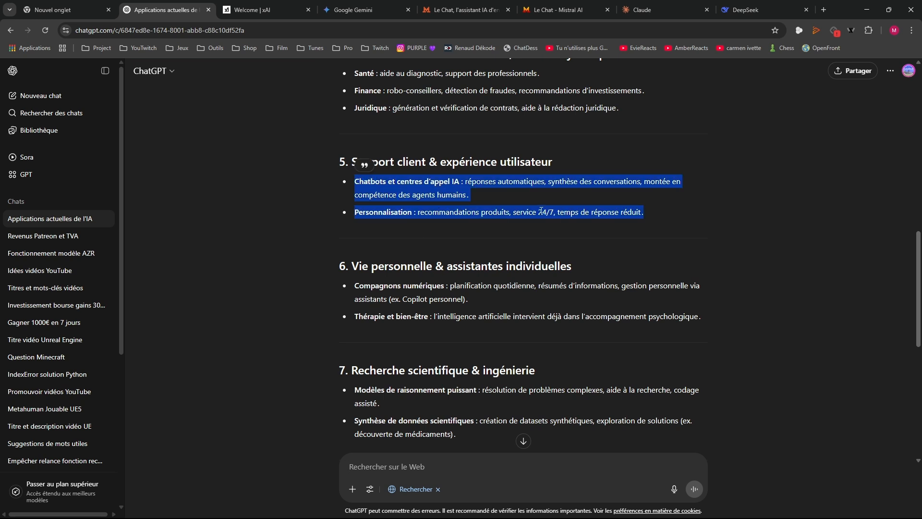
{"action": "left_click", "coordinate": [629, 212]}
{"action": "left_click_drag", "start_coordinate": [648, 212], "coordinate": [351, 163]}
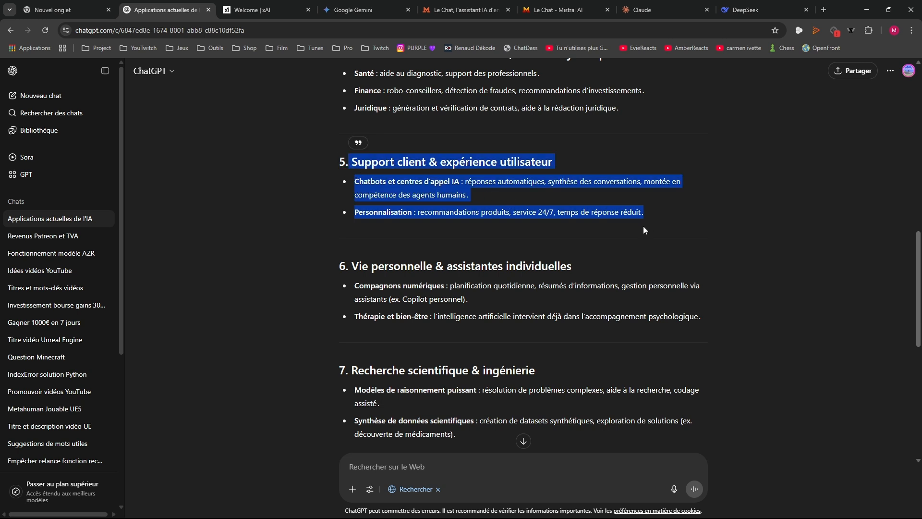
{"action": "left_click_drag", "start_coordinate": [359, 267], "coordinate": [579, 270]}
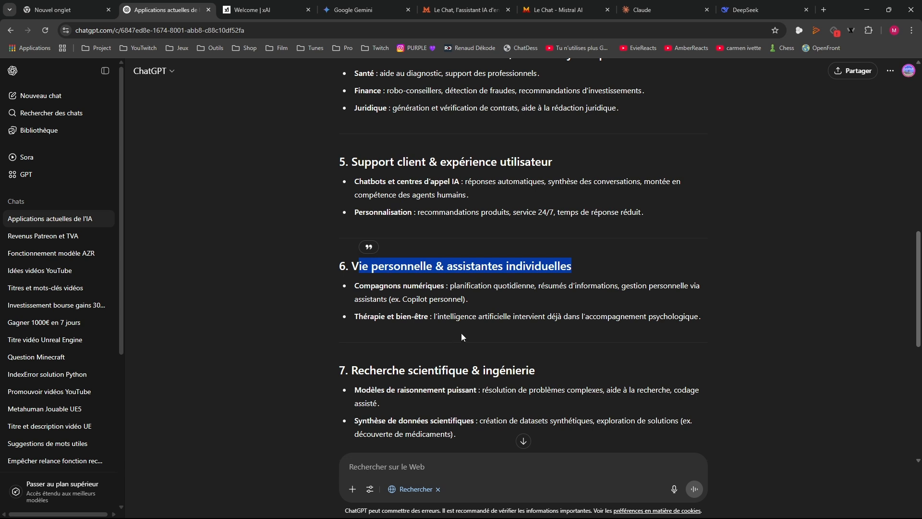
{"action": "scroll", "coordinate": [521, 303], "scroll_direction": "down", "scroll_amount": 3}
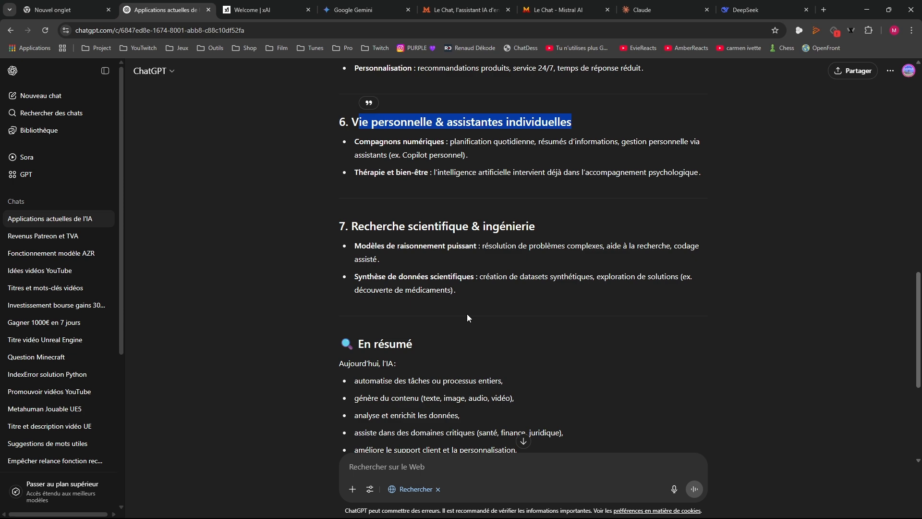
{"action": "left_click", "coordinate": [369, 310]}
- Highlight the task automation and content generation points in the "En résumé" list of the answer
{"action": "scroll", "coordinate": [369, 311], "scroll_direction": "down", "scroll_amount": 5}
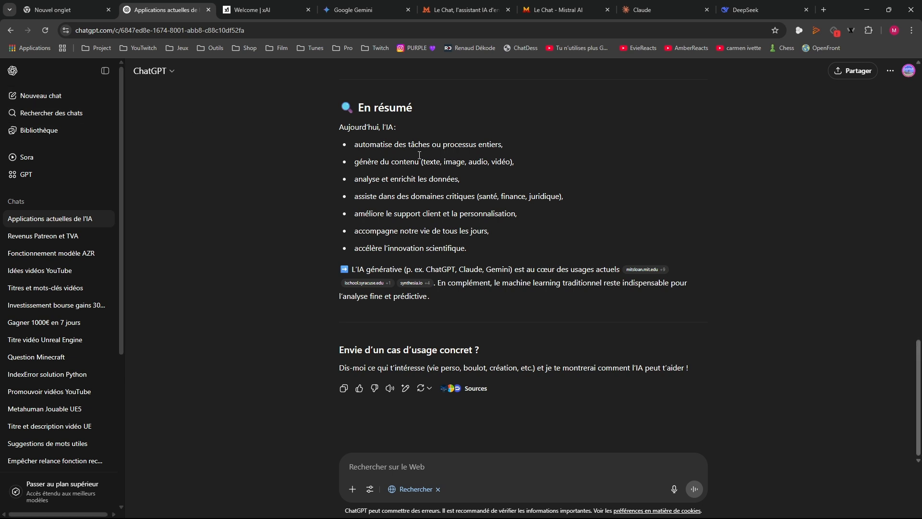
{"action": "left_click_drag", "start_coordinate": [531, 145], "coordinate": [354, 140]}
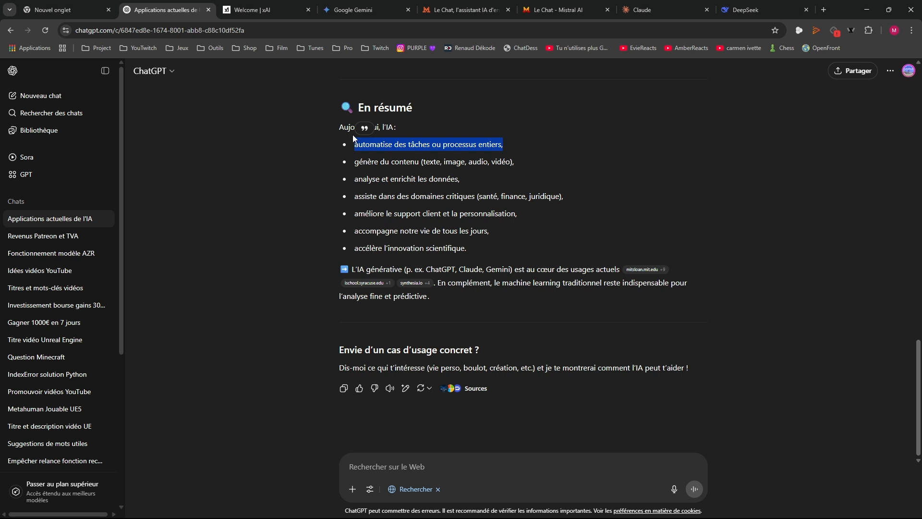
{"action": "left_click", "coordinate": [510, 143]}
{"action": "left_click_drag", "start_coordinate": [507, 146], "coordinate": [355, 145]}
{"action": "left_click_drag", "start_coordinate": [517, 163], "coordinate": [355, 162]}
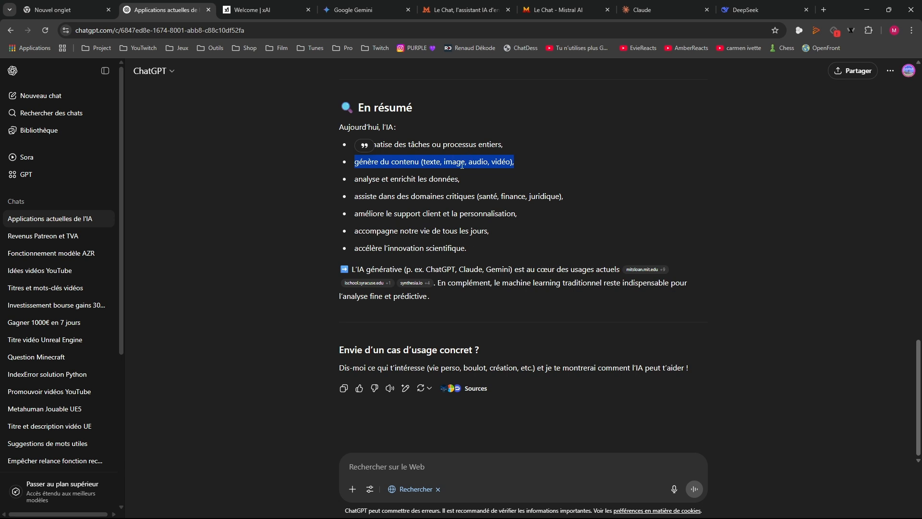
- In a new chat, write the prompt "Peu tu générer une image d'un chat sur un avion dans l'herbe"
{"action": "left_click", "coordinate": [47, 98]}
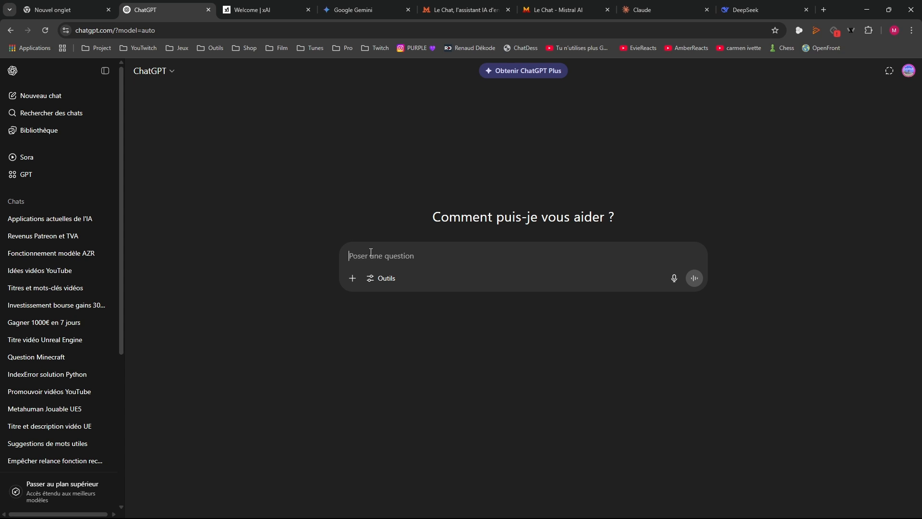
{"action": "type", "text": "Peu tu générer un e i"}
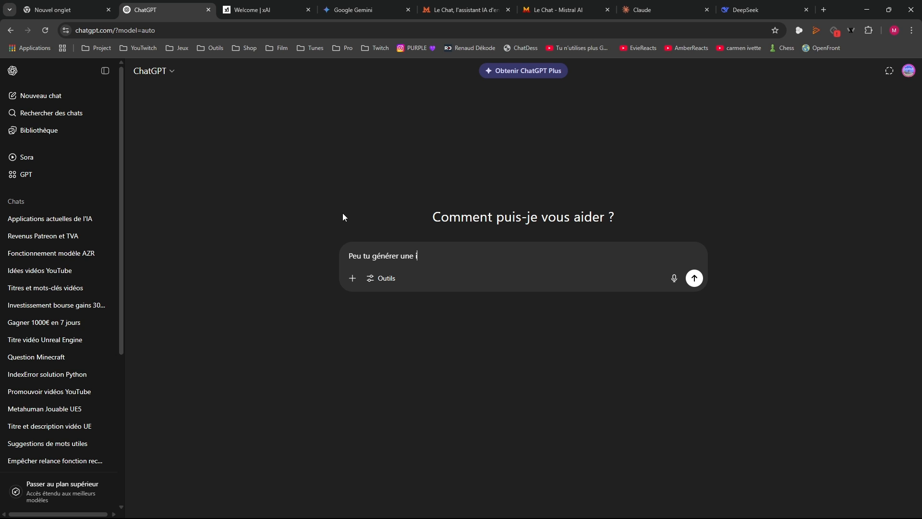
{"action": "type", "text": "mage d'un chat sur un avian"}
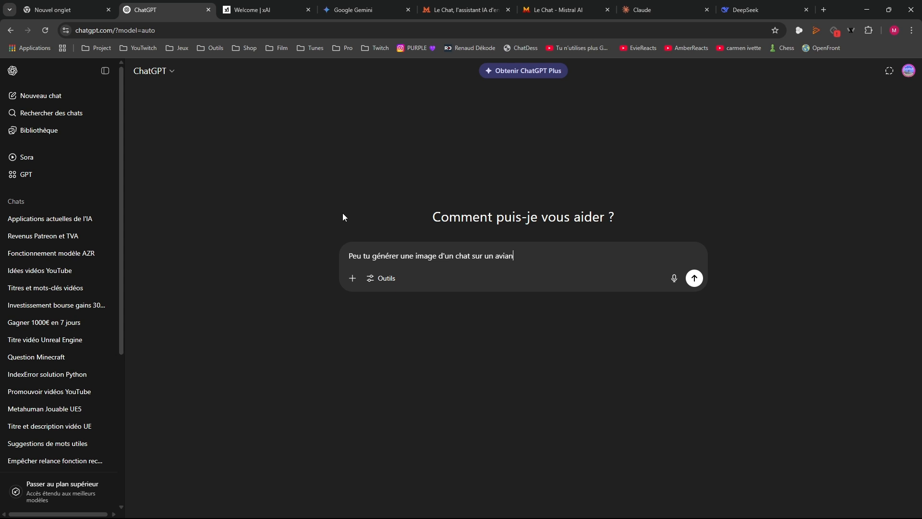
{"action": "key", "text": "BackSpace"}
{"action": "key", "text": "BackSpace"}
{"action": "type", "text": "on "}
{"action": "type", "text": "dans "}
{"action": "type", "text": "l"}
{"action": "type", "text": "'"}
{"action": "type", "text": "her"}
{"action": "type", "text": "be"}
- Extend the image prompt with "avec une vue vers l'océan", correct the spelling of "océan", and send it
{"action": "type", "text": " avec un"}
{"action": "type", "text": "v"}
{"action": "type", "text": "ue"}
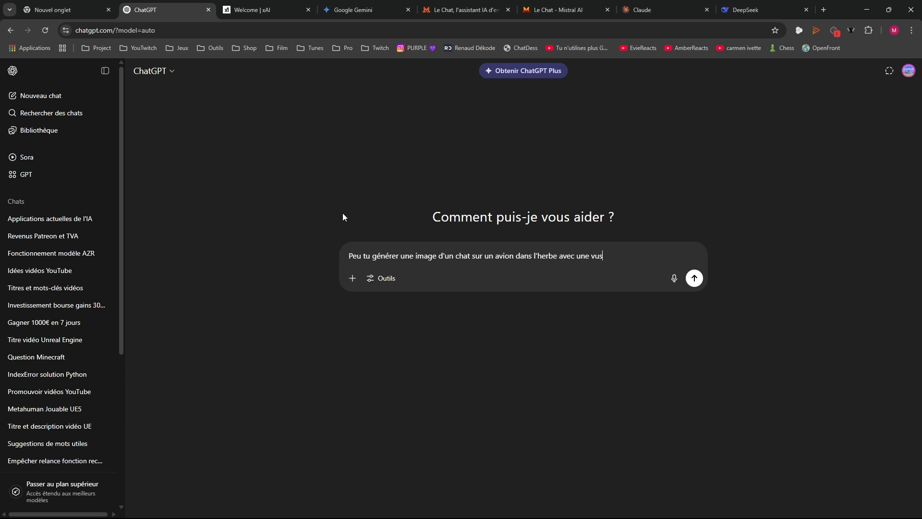
{"action": "key", "text": "BackSpace"}
{"action": "type", "text": "vers l'ocean"}
{"action": "right_click", "coordinate": [636, 260]}
{"action": "left_click", "coordinate": [665, 270]}
{"action": "key", "text": "Return"}
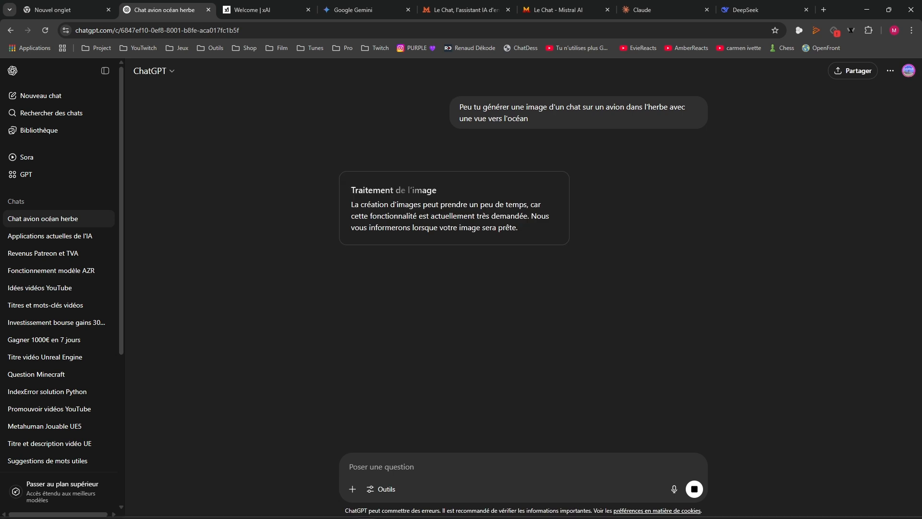
- Request a tree in the generated cat picture with the follow-up prompt "sur l'image ajoute un arbre"
{"action": "mouse_move", "coordinate": [896, 513]}
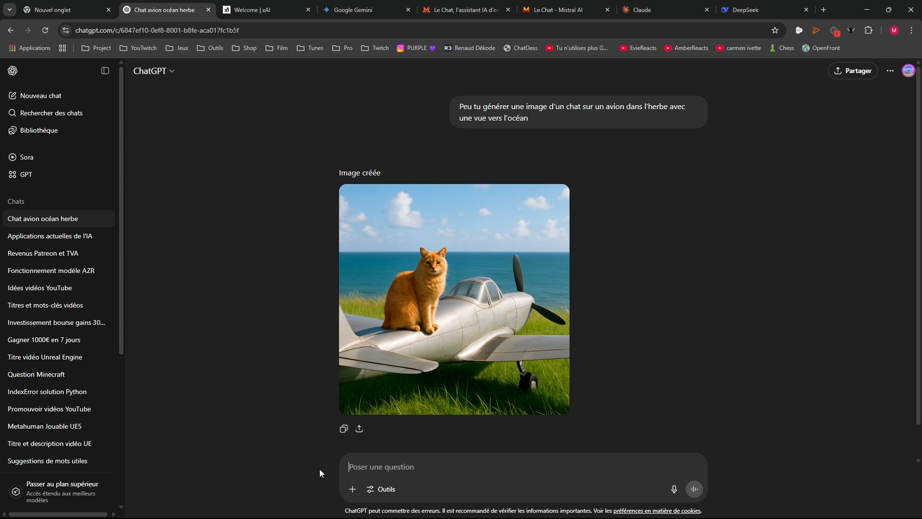
{"action": "type", "text": "sur l'"}
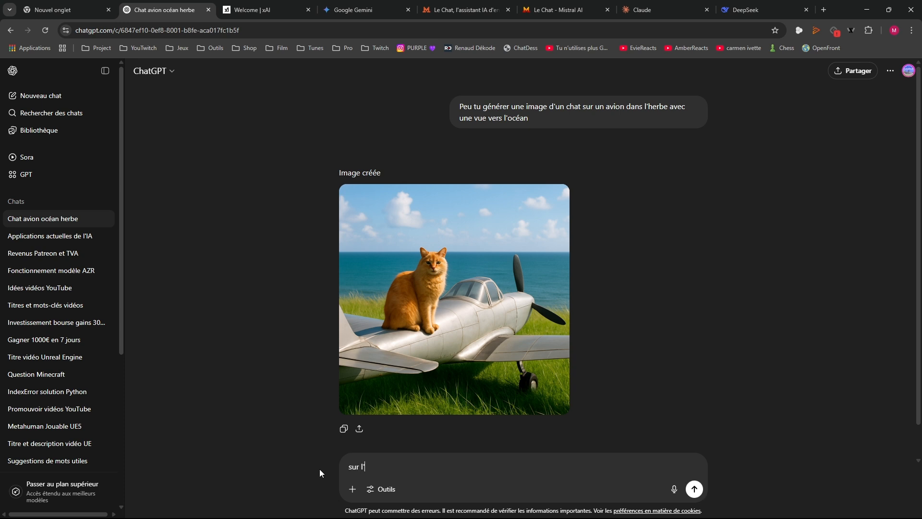
{"action": "type", "text": "image ajoute un arbre"}
{"action": "key", "text": "Return"}
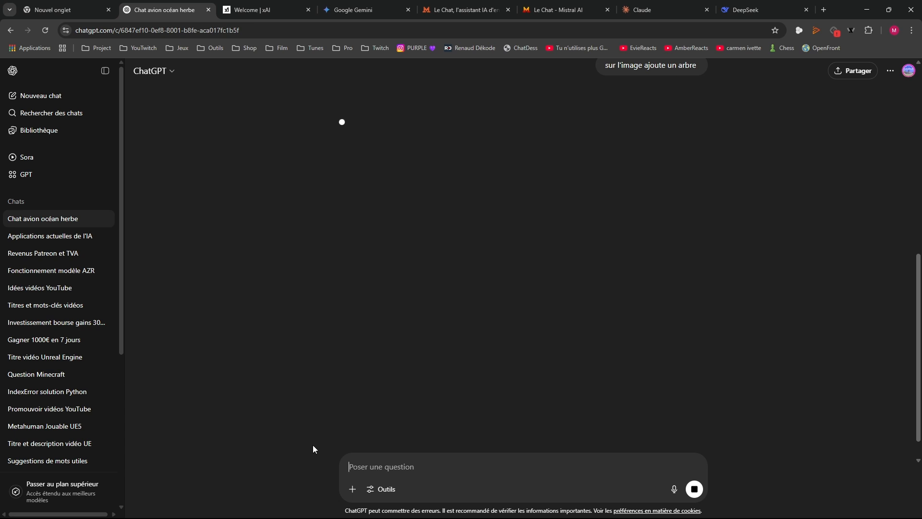
- Compare the tree-edited cat and plane picture with the original generated image and its prompt
{"action": "mouse_move", "coordinate": [895, 513]}
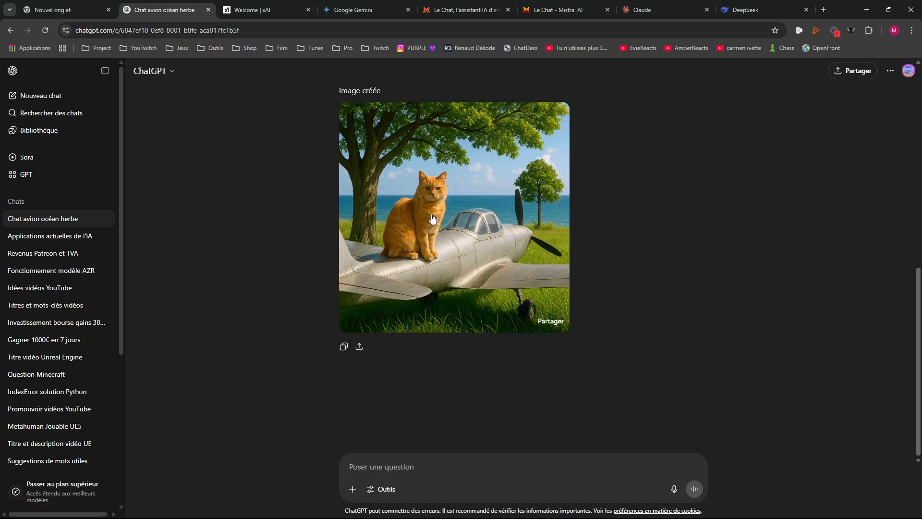
{"action": "scroll", "coordinate": [599, 221], "scroll_direction": "up", "scroll_amount": 6}
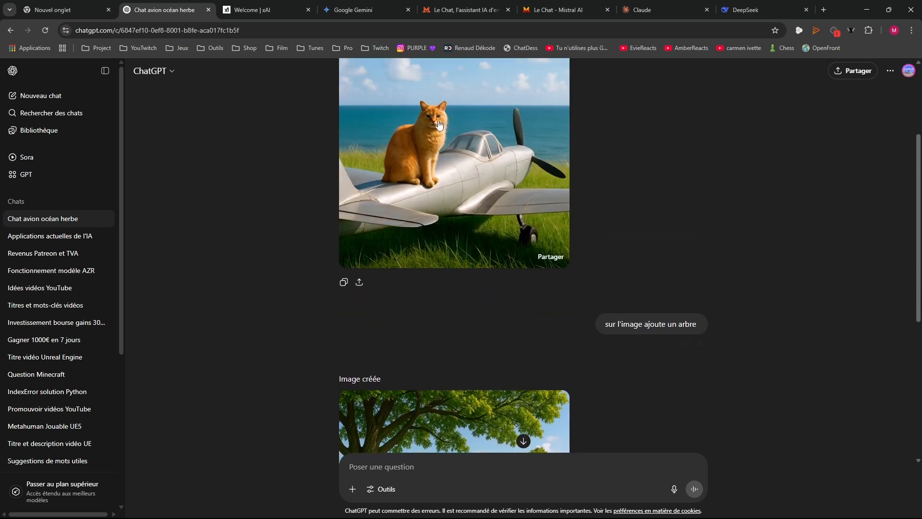
{"action": "scroll", "coordinate": [335, 252], "scroll_direction": "down", "scroll_amount": 2}
{"action": "scroll", "coordinate": [337, 249], "scroll_direction": "up", "scroll_amount": 1}
{"action": "scroll", "coordinate": [394, 156], "scroll_direction": "up", "scroll_amount": 1}
{"action": "scroll", "coordinate": [432, 137], "scroll_direction": "down", "scroll_amount": 2}
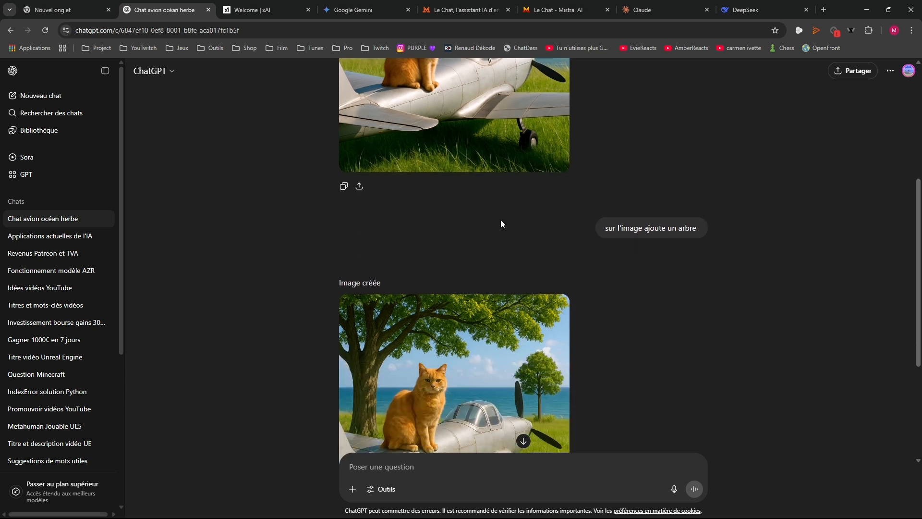
{"action": "scroll", "coordinate": [501, 222], "scroll_direction": "up", "scroll_amount": 3}
{"action": "scroll", "coordinate": [528, 384], "scroll_direction": "down", "scroll_amount": 4}
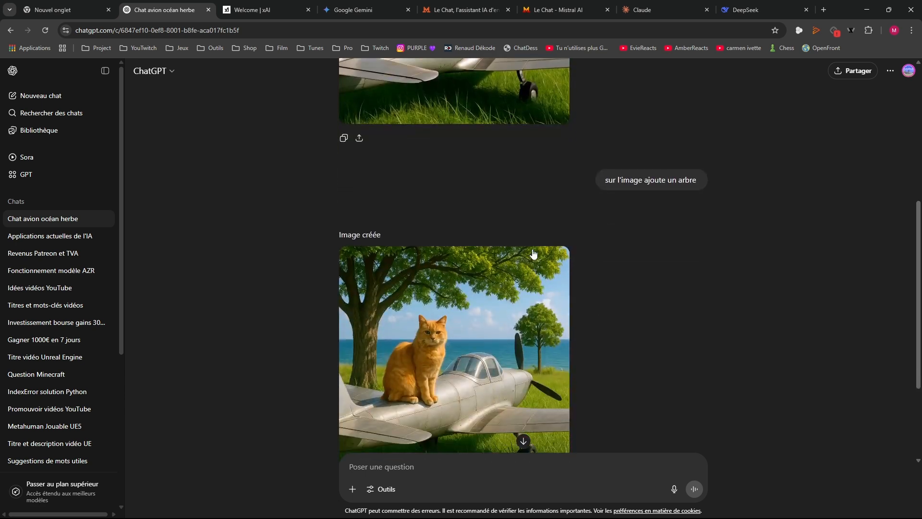
{"action": "scroll", "coordinate": [533, 409], "scroll_direction": "up", "scroll_amount": 4}
{"action": "scroll", "coordinate": [469, 264], "scroll_direction": "down", "scroll_amount": 2}
{"action": "scroll", "coordinate": [469, 263], "scroll_direction": "down", "scroll_amount": 2}
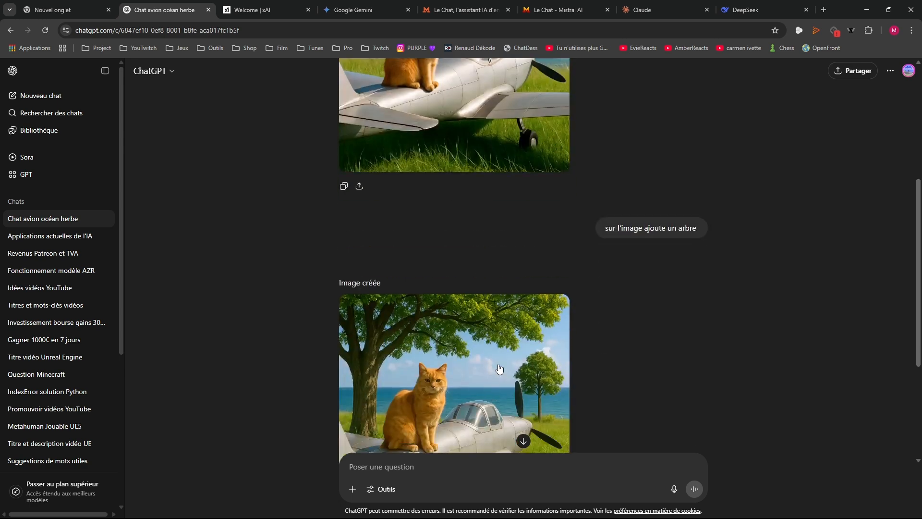
{"action": "scroll", "coordinate": [533, 378], "scroll_direction": "up", "scroll_amount": 5}
{"action": "scroll", "coordinate": [524, 274], "scroll_direction": "down", "scroll_amount": 6}
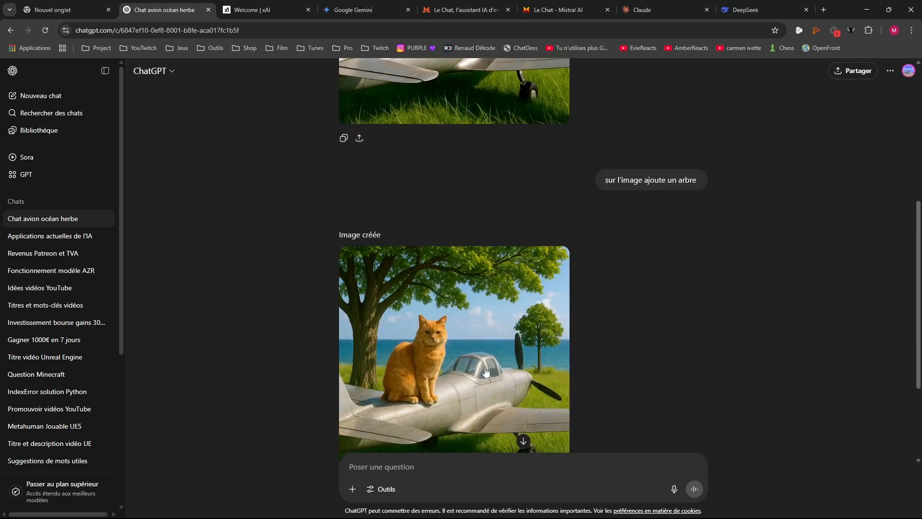
{"action": "scroll", "coordinate": [529, 233], "scroll_direction": "up", "scroll_amount": 2}
{"action": "scroll", "coordinate": [517, 158], "scroll_direction": "up", "scroll_amount": 1}
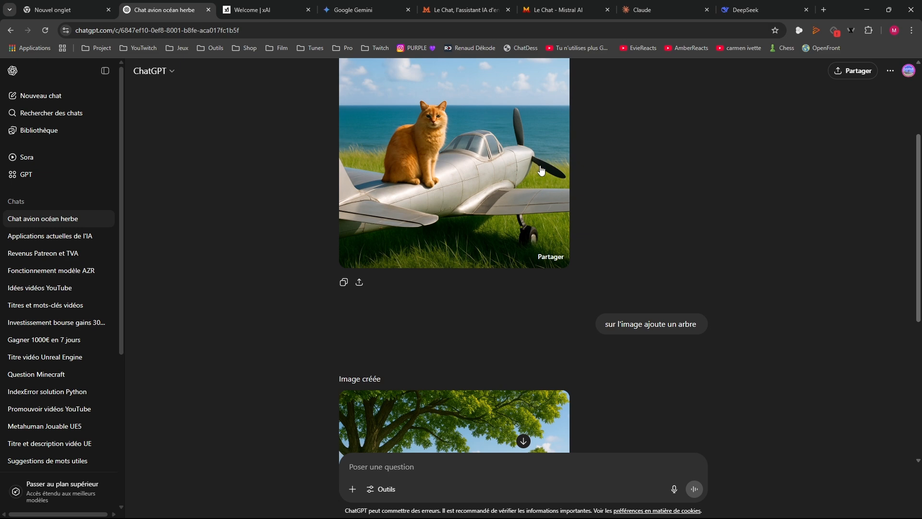
{"action": "scroll", "coordinate": [526, 230], "scroll_direction": "down", "scroll_amount": 3}
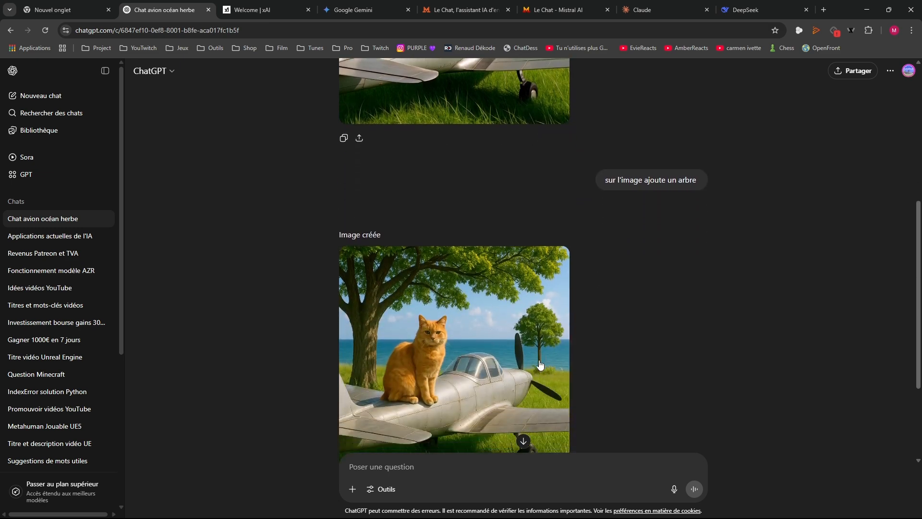
{"action": "scroll", "coordinate": [547, 308], "scroll_direction": "up", "scroll_amount": 5}
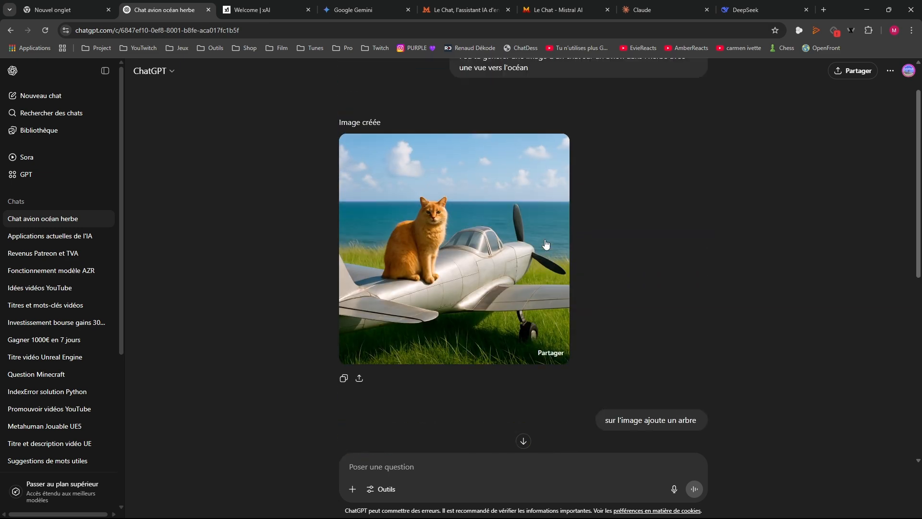
{"action": "scroll", "coordinate": [546, 351], "scroll_direction": "down", "scroll_amount": 5}
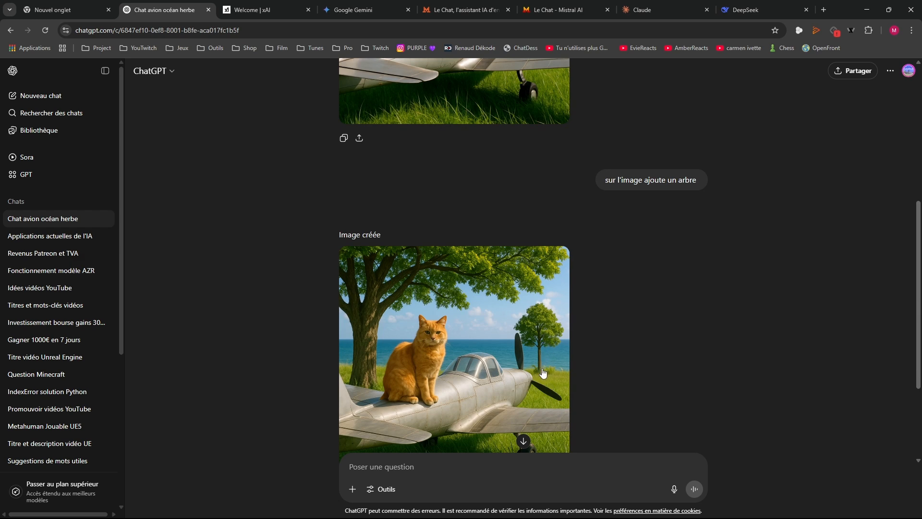
{"action": "scroll", "coordinate": [548, 332], "scroll_direction": "up", "scroll_amount": 4}
{"action": "scroll", "coordinate": [552, 211], "scroll_direction": "down", "scroll_amount": 5}
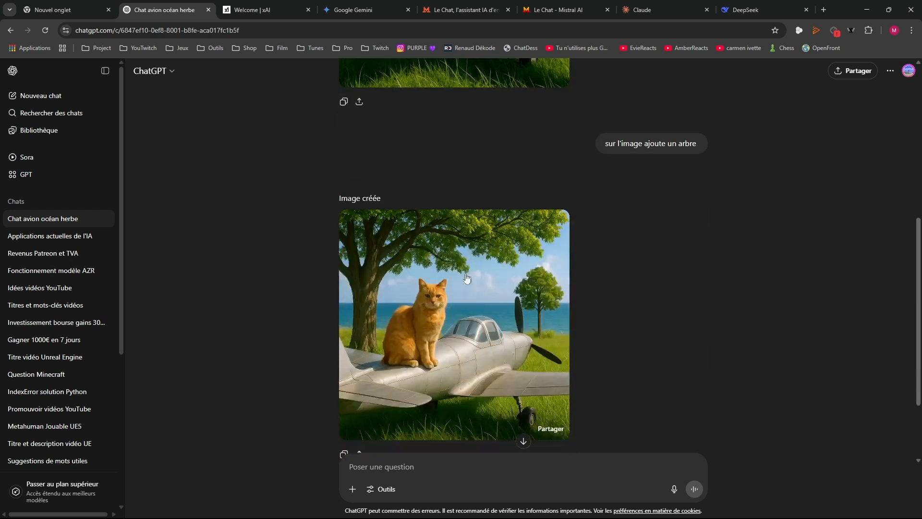
{"action": "scroll", "coordinate": [587, 250], "scroll_direction": "up", "scroll_amount": 6}
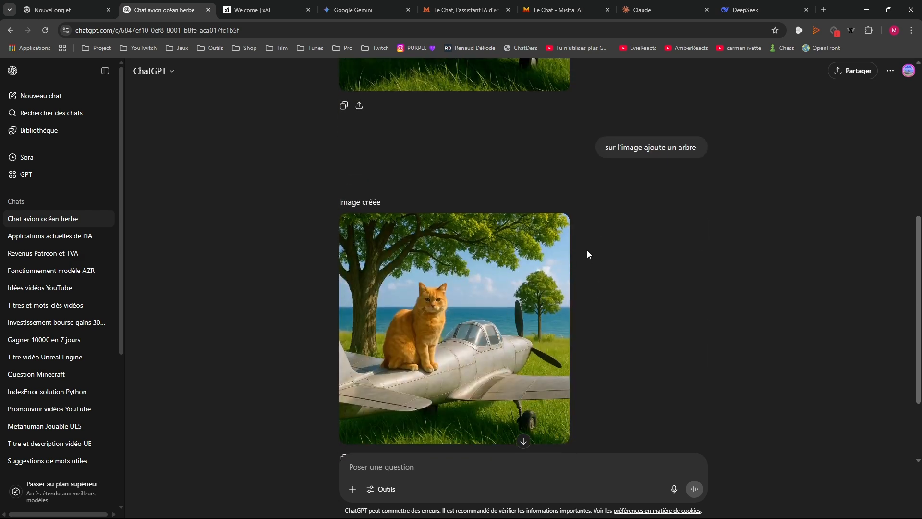
{"action": "scroll", "coordinate": [406, 331], "scroll_direction": "down", "scroll_amount": 5}
{"action": "scroll", "coordinate": [407, 331], "scroll_direction": "down", "scroll_amount": 2}
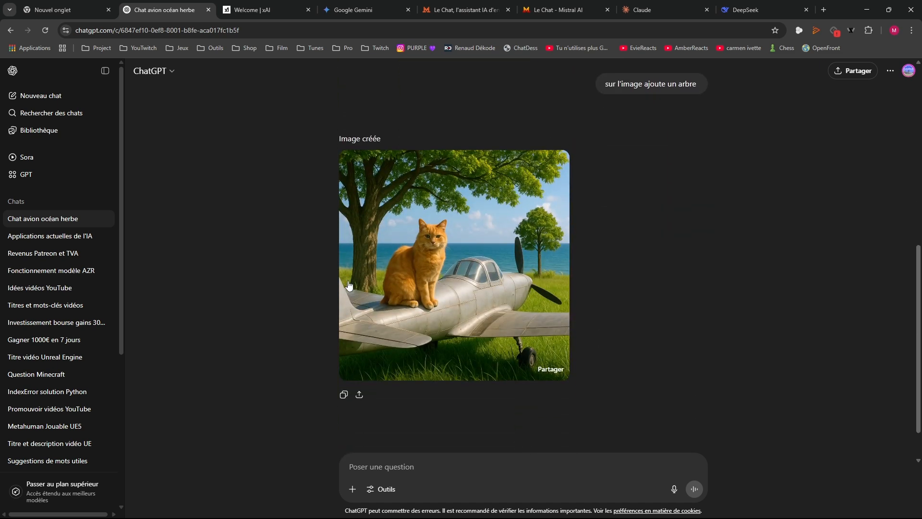
{"action": "scroll", "coordinate": [396, 279], "scroll_direction": "up", "scroll_amount": 5}
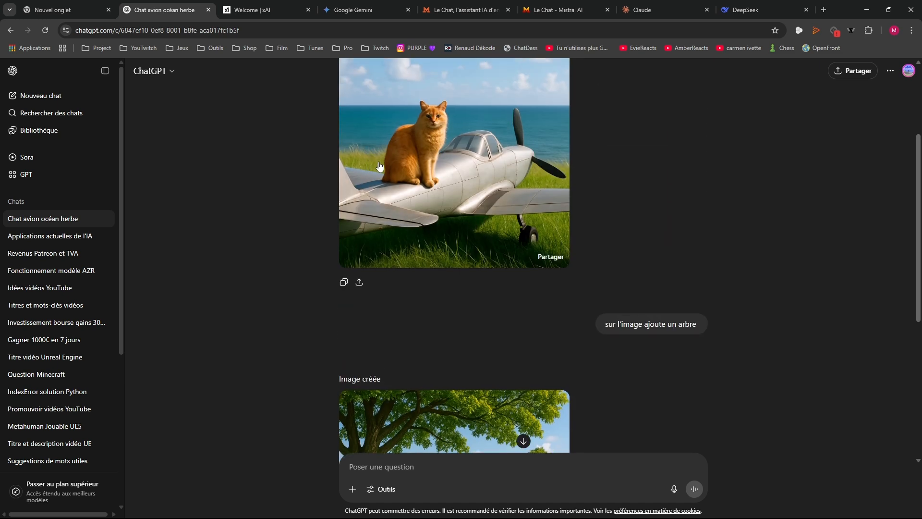
{"action": "scroll", "coordinate": [454, 261], "scroll_direction": "down", "scroll_amount": 3}
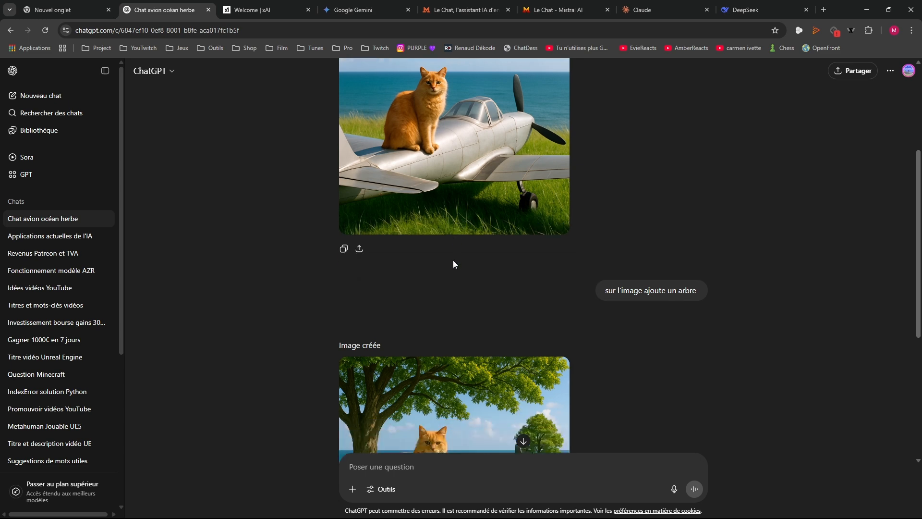
{"action": "scroll", "coordinate": [424, 322], "scroll_direction": "down", "scroll_amount": 2}
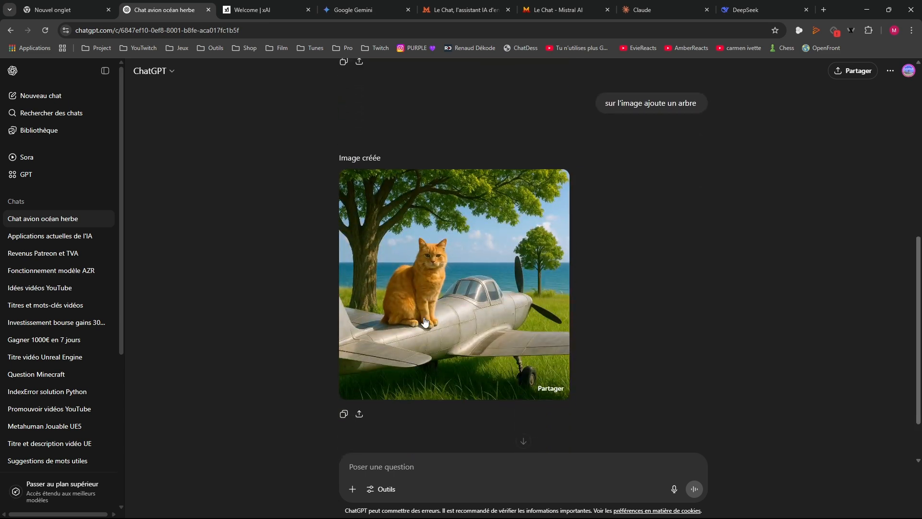
{"action": "scroll", "coordinate": [413, 173], "scroll_direction": "up", "scroll_amount": 5}
{"action": "scroll", "coordinate": [478, 186], "scroll_direction": "down", "scroll_amount": 5}
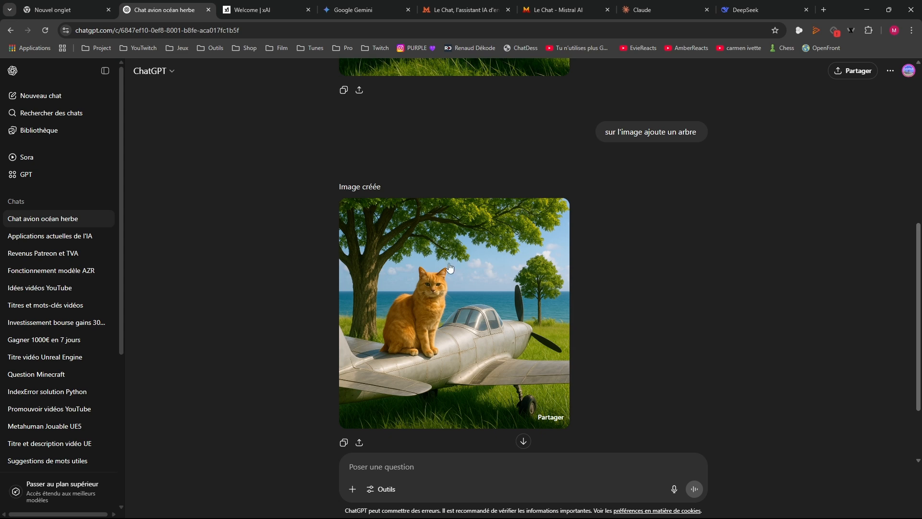
{"action": "scroll", "coordinate": [604, 250], "scroll_direction": "up", "scroll_amount": 8}
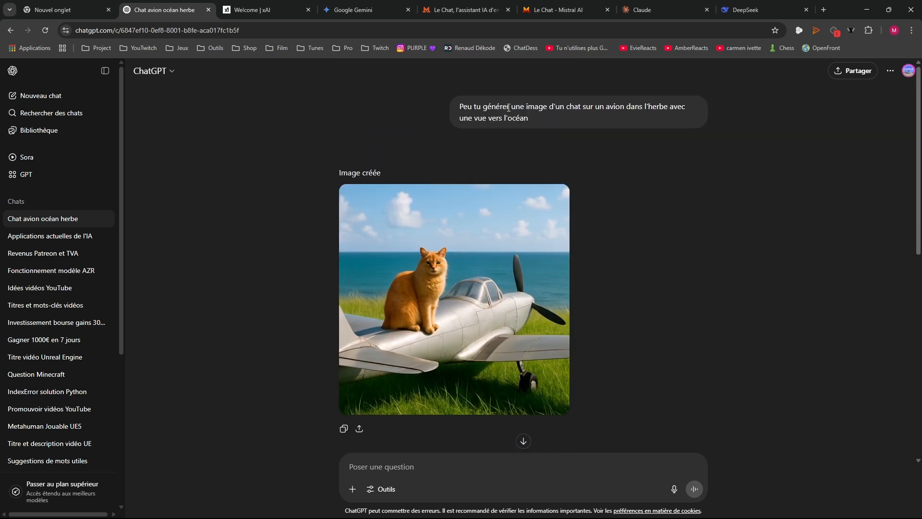
{"action": "scroll", "coordinate": [639, 195], "scroll_direction": "down", "scroll_amount": 8}
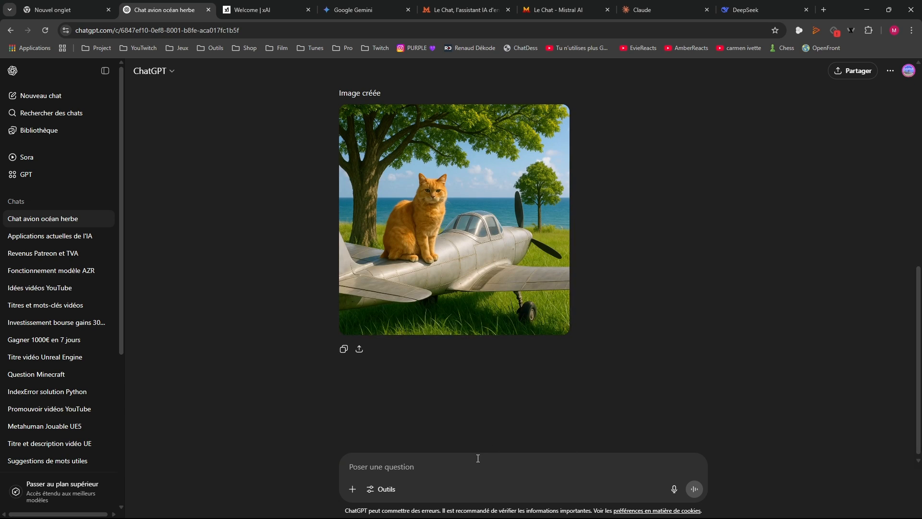
- Request a new version of the picture with the follow-up prompt "Mais le chat dans l'avion"
{"action": "mouse_move", "coordinate": [548, 321]}
{"action": "type", "text": "Mais le chat dans l'avion"}
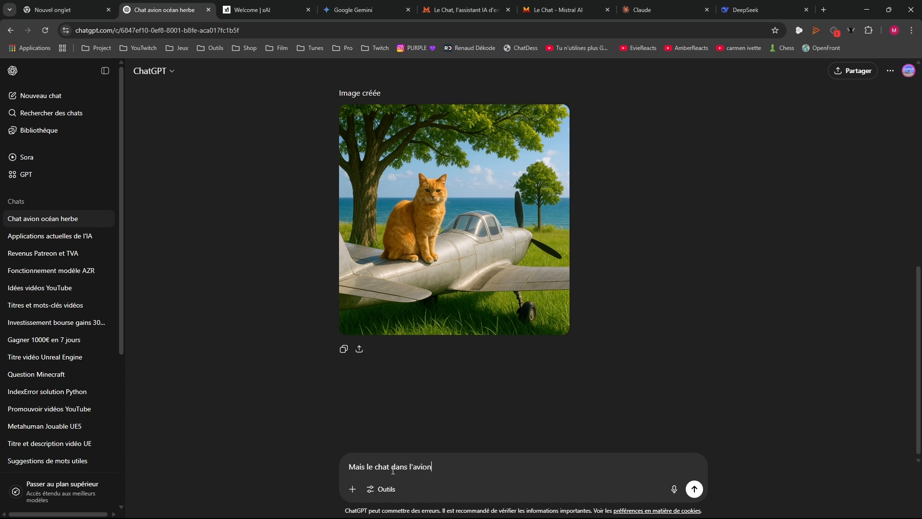
{"action": "key", "text": "Return"}
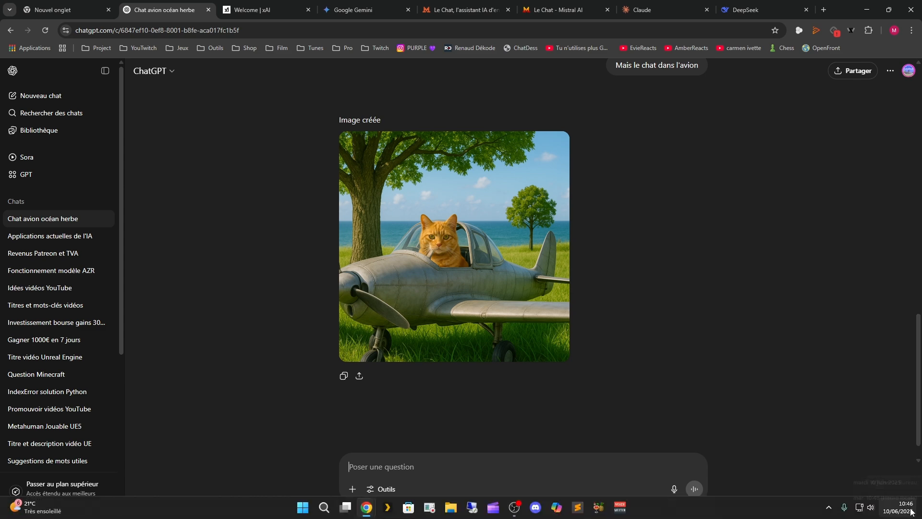
- Compare the cat-in-the-plane image with the previous tree version, and open the chat "Applications actuelles de l'IA"
{"action": "left_click_drag", "start_coordinate": [291, 92], "coordinate": [517, 256]}
{"action": "left_click", "coordinate": [244, 207]}
{"action": "scroll", "coordinate": [303, 224], "scroll_direction": "up", "scroll_amount": 5}
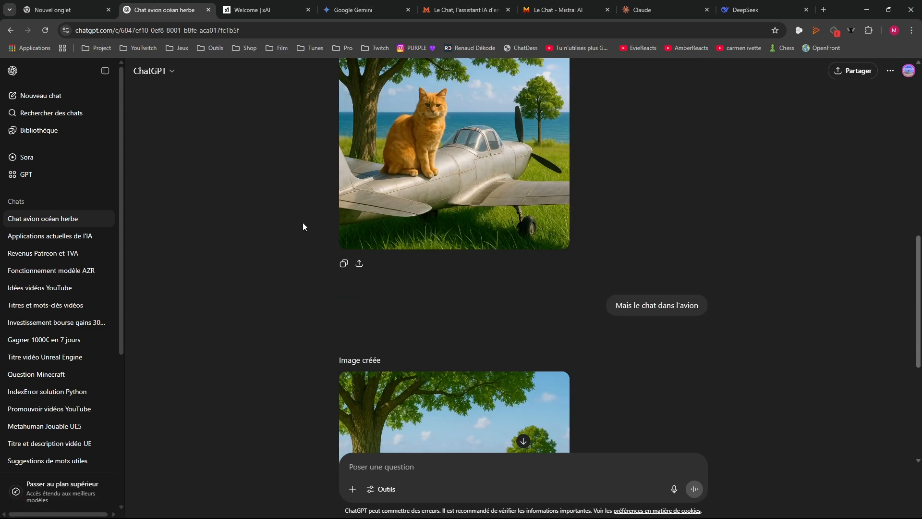
{"action": "scroll", "coordinate": [415, 317], "scroll_direction": "down", "scroll_amount": 4}
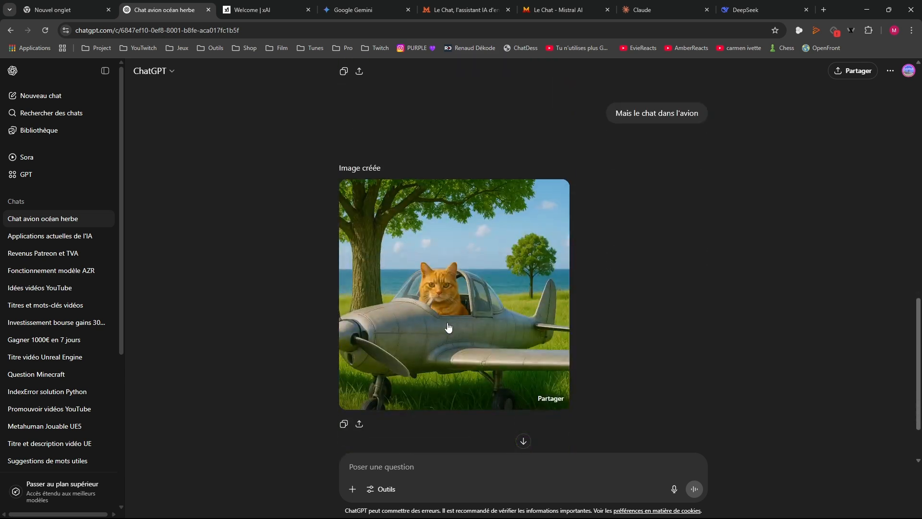
{"action": "scroll", "coordinate": [437, 289], "scroll_direction": "up", "scroll_amount": 4}
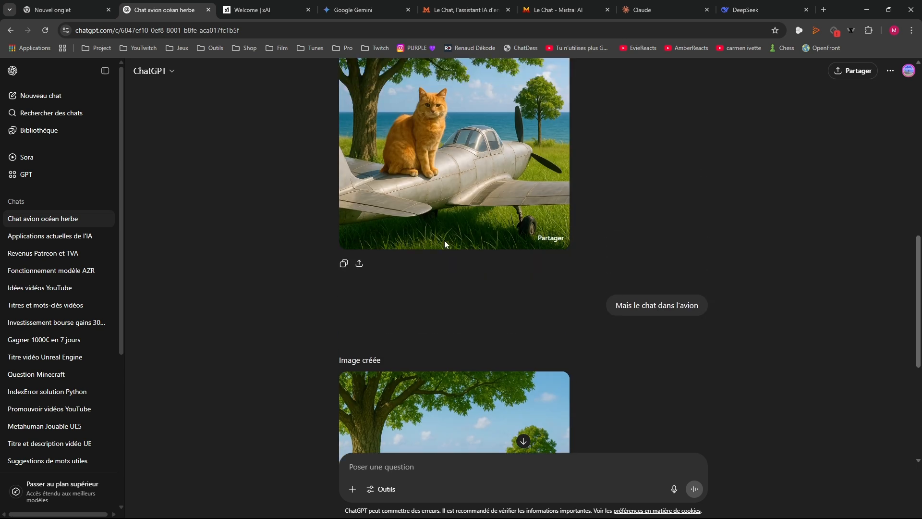
{"action": "scroll", "coordinate": [321, 207], "scroll_direction": "down", "scroll_amount": 4}
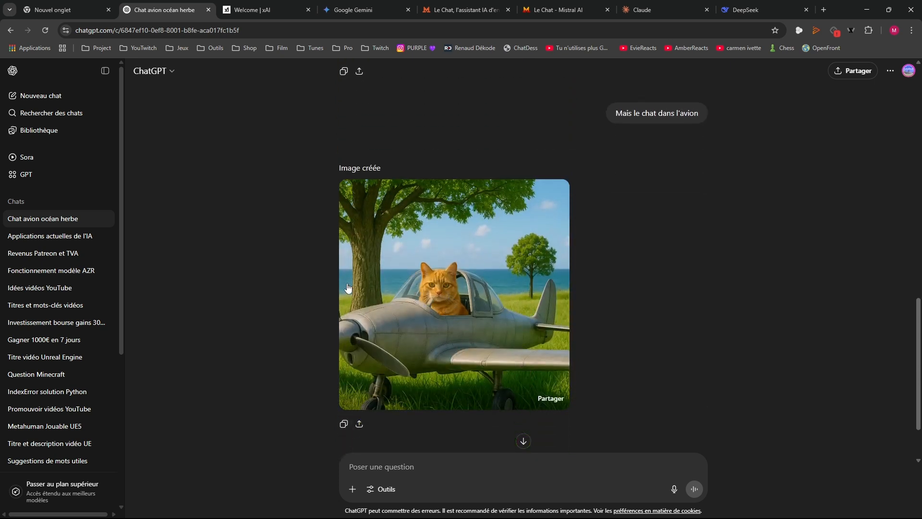
{"action": "scroll", "coordinate": [425, 267], "scroll_direction": "up", "scroll_amount": 5}
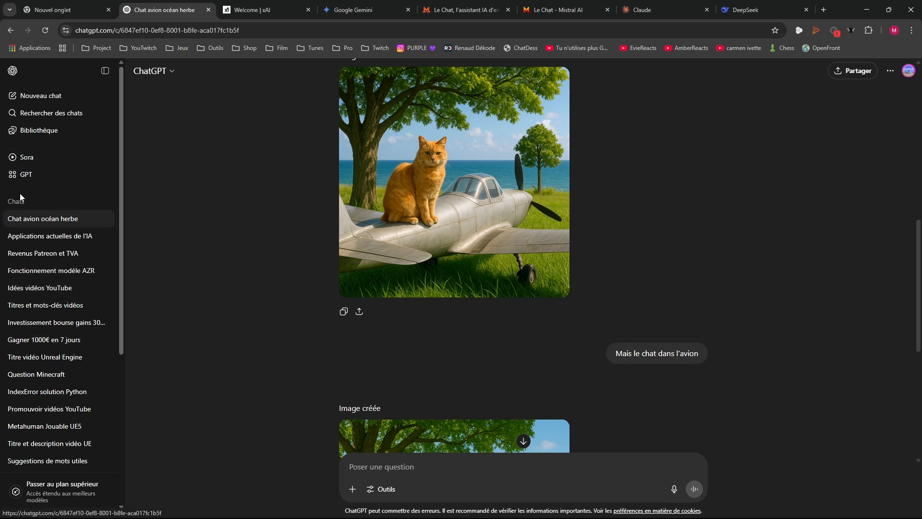
{"action": "left_click", "coordinate": [61, 236]}
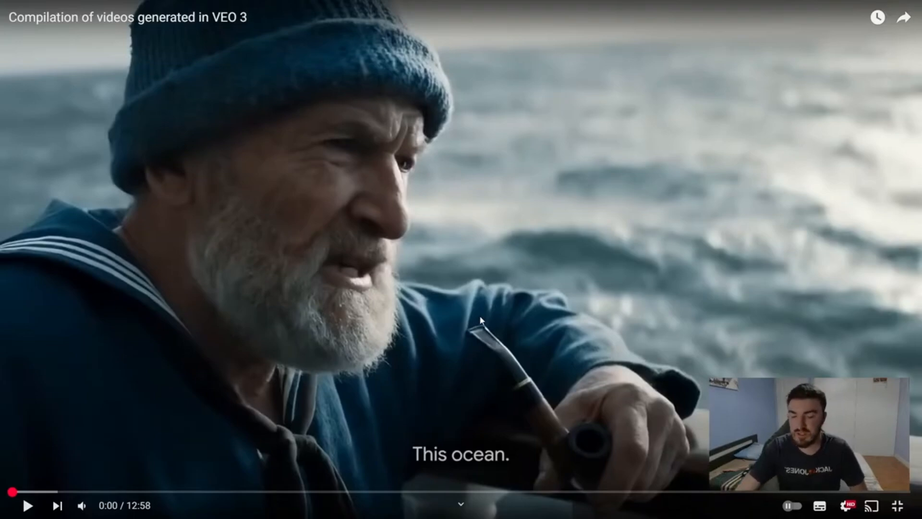
{"action": "key", "text": "super"}
{"action": "mouse_move", "coordinate": [520, 512]}
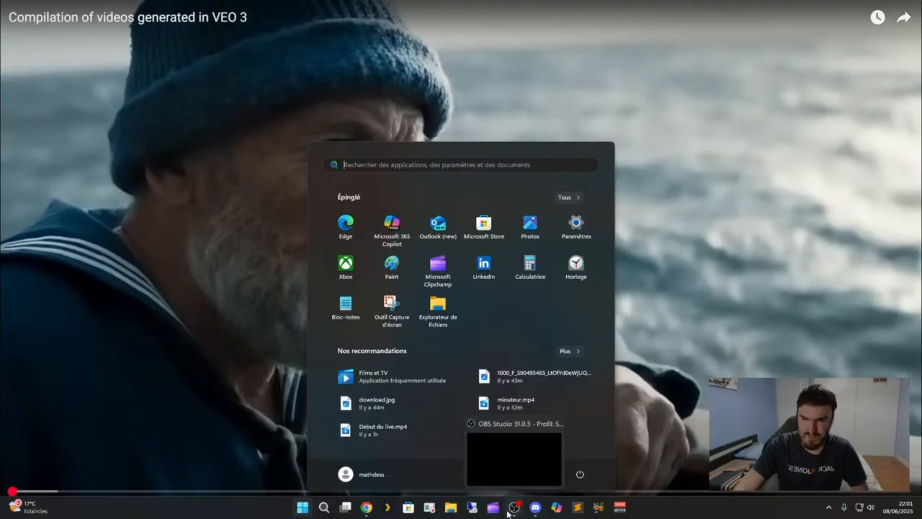
{"action": "left_click", "coordinate": [272, 365]}
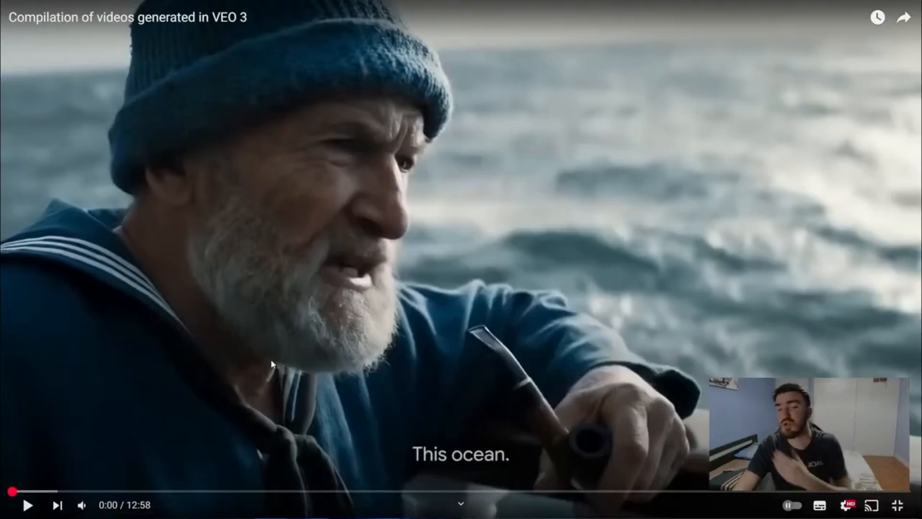
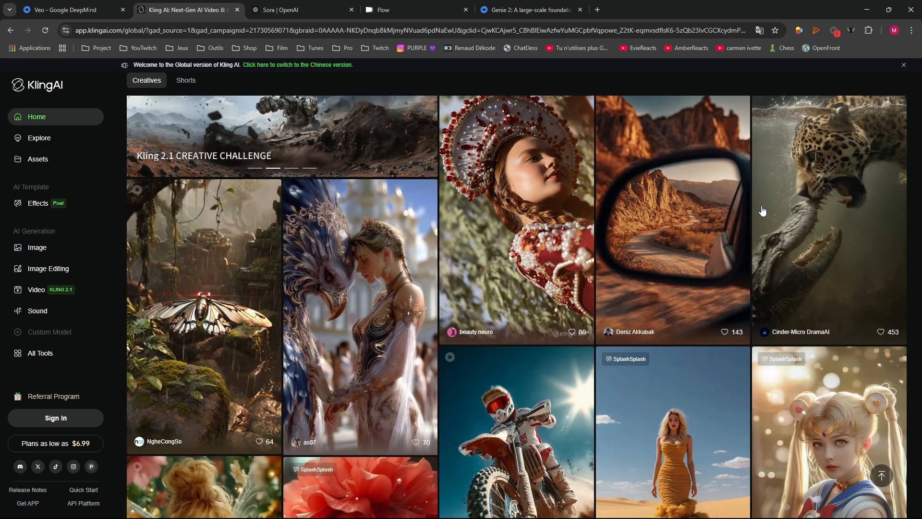
- Show OpenAI's Sora page briefly, and look through Google's Flow page from its introduction to the "Consistent" feature section
{"action": "left_click", "coordinate": [279, 8]}
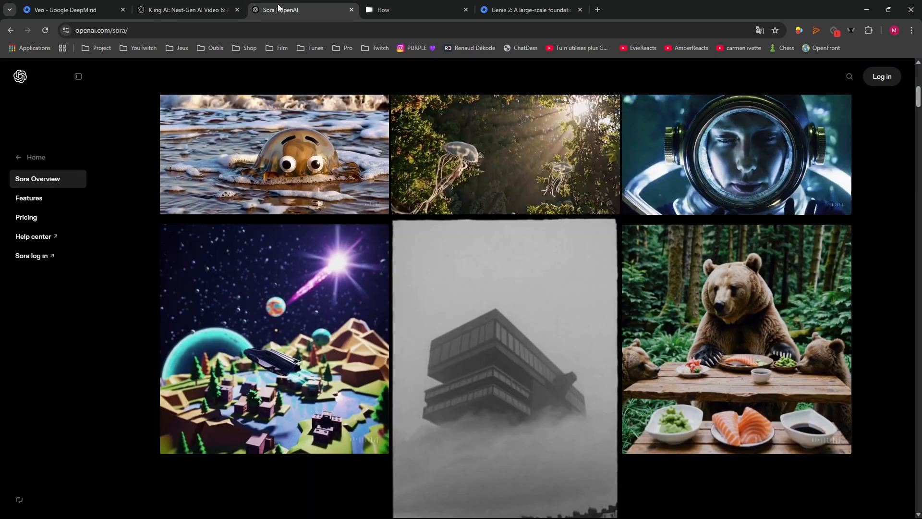
{"action": "left_click", "coordinate": [414, 8]}
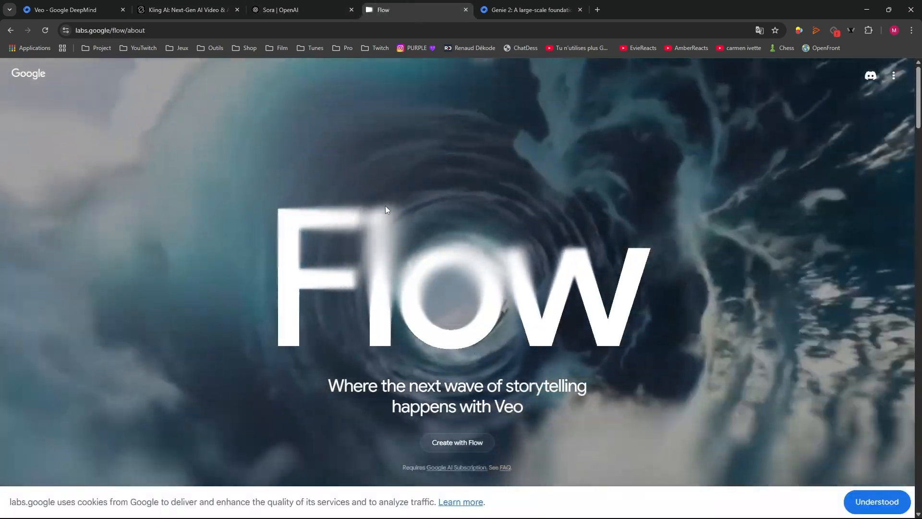
{"action": "scroll", "coordinate": [386, 209], "scroll_direction": "down", "scroll_amount": 5}
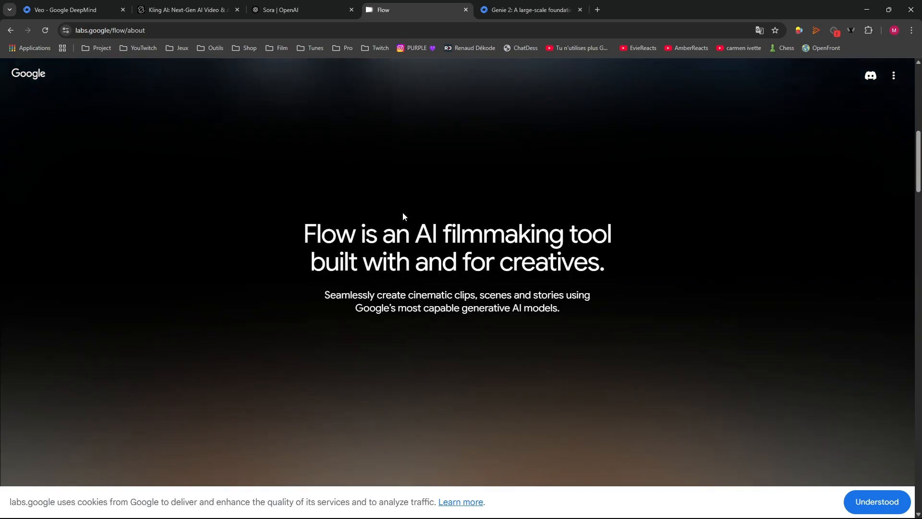
{"action": "scroll", "coordinate": [403, 217], "scroll_direction": "down", "scroll_amount": 10}
{"action": "scroll", "coordinate": [406, 230], "scroll_direction": "up", "scroll_amount": 1}
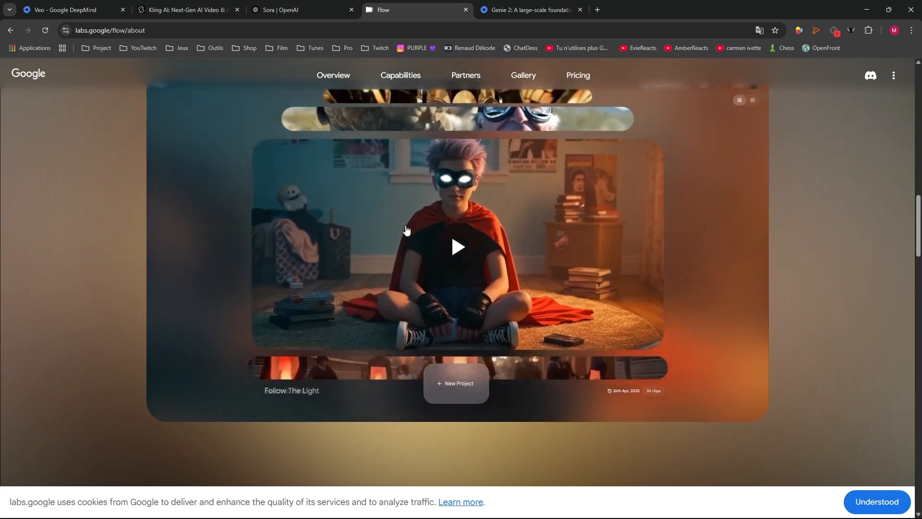
{"action": "scroll", "coordinate": [474, 282], "scroll_direction": "down", "scroll_amount": 5}
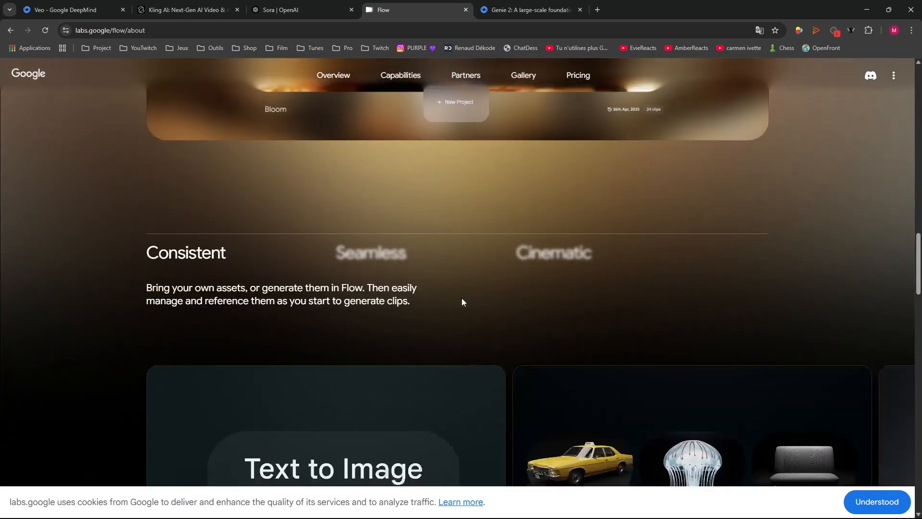
- Look through Flow's example clips in the "Consistent", "Seamless" and "Cinematic" sections, with a brief return to the Sora page
{"action": "scroll", "coordinate": [462, 301], "scroll_direction": "down", "scroll_amount": 8}
{"action": "scroll", "coordinate": [529, 284], "scroll_direction": "up", "scroll_amount": 4}
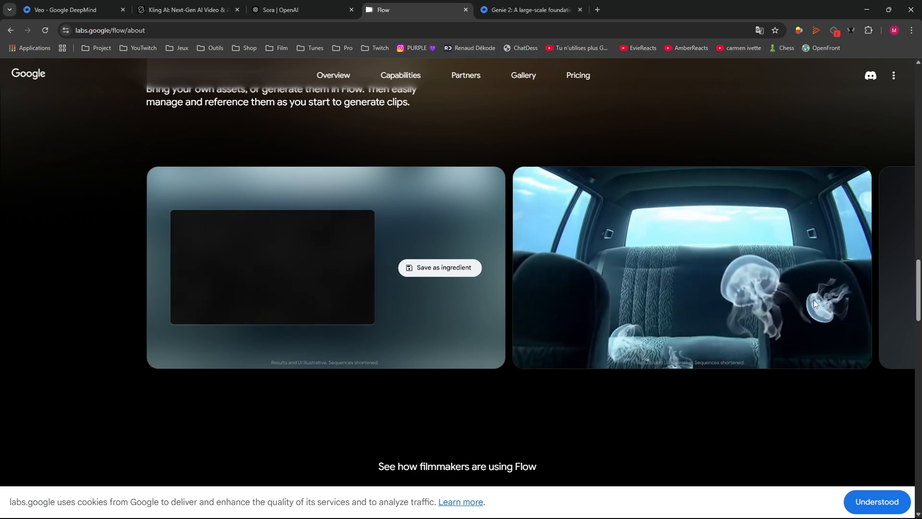
{"action": "left_click_drag", "start_coordinate": [812, 300], "coordinate": [351, 269]}
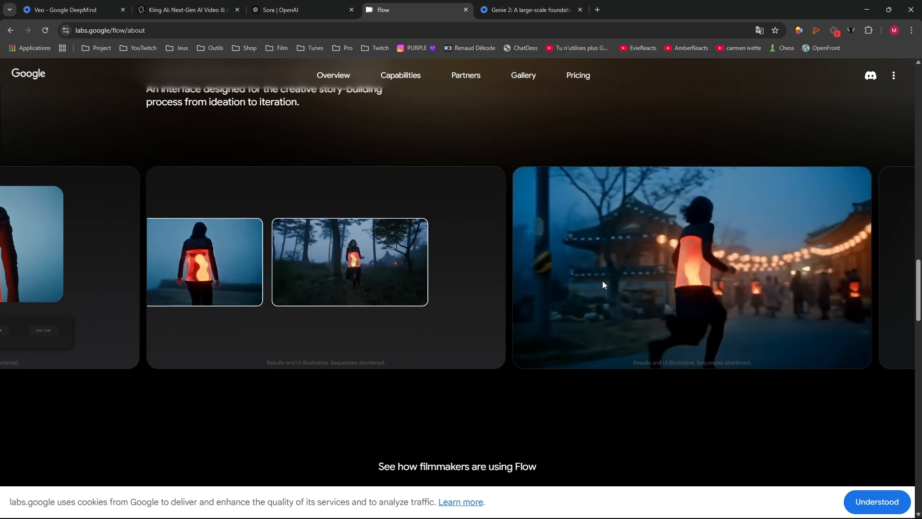
{"action": "left_click_drag", "start_coordinate": [603, 282], "coordinate": [264, 299]}
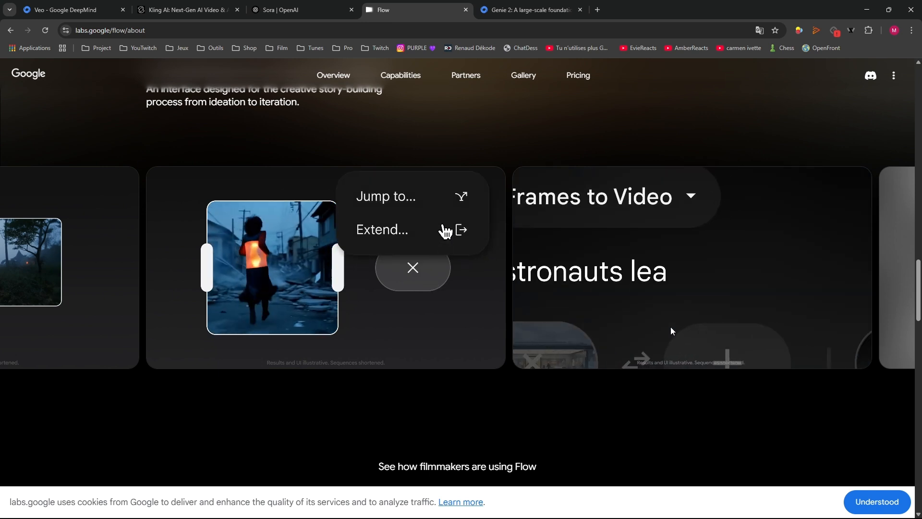
{"action": "left_click_drag", "start_coordinate": [777, 300], "coordinate": [315, 316]}
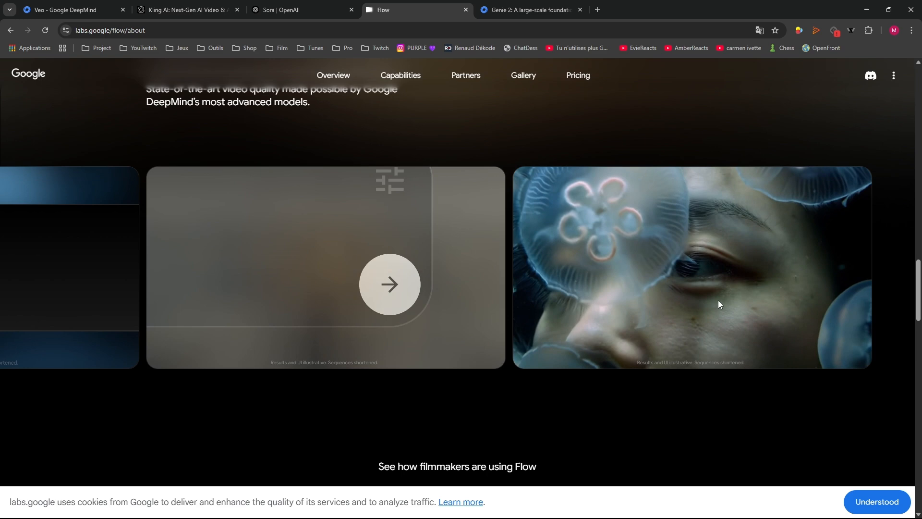
{"action": "left_click", "coordinate": [282, 6]}
{"action": "left_click", "coordinate": [401, 3]}
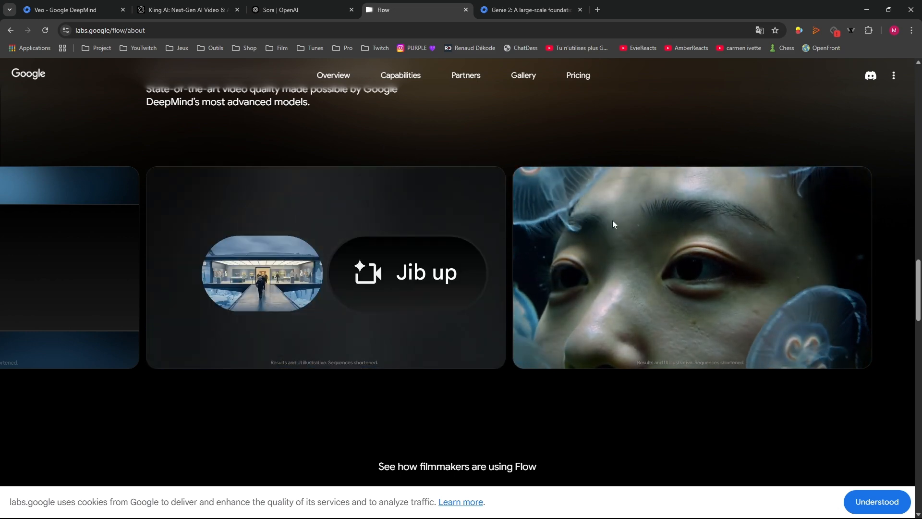
- Switch to ChatGPT, open the chat "Chat avion océan herbe", and send the YouTube banner image with the prompt "Peu tu me dire ce que tu vois"
{"action": "mouse_move", "coordinate": [425, 509]}
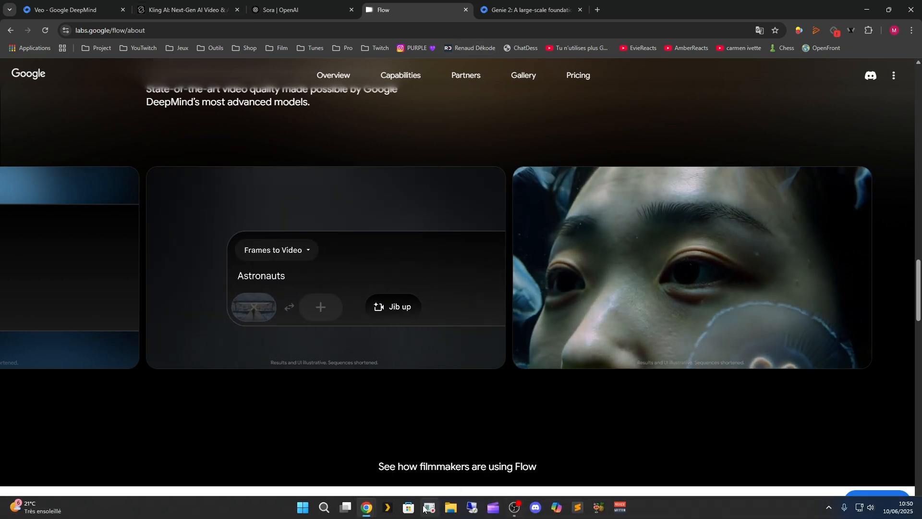
{"action": "mouse_move", "coordinate": [366, 508]}
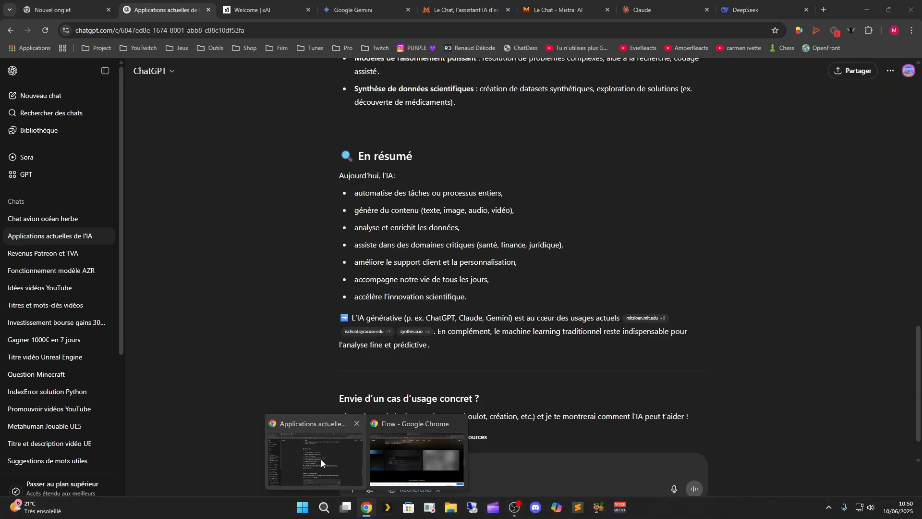
{"action": "left_click", "coordinate": [321, 459]}
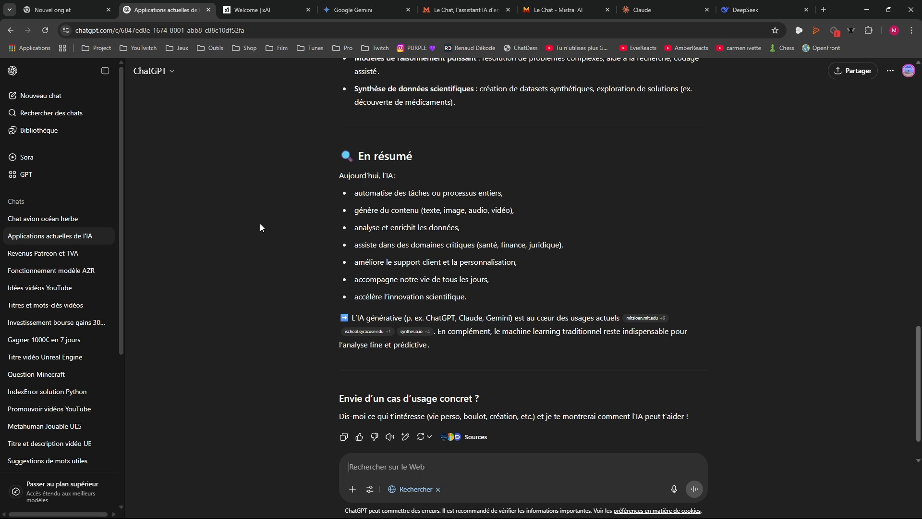
{"action": "left_click", "coordinate": [33, 221]}
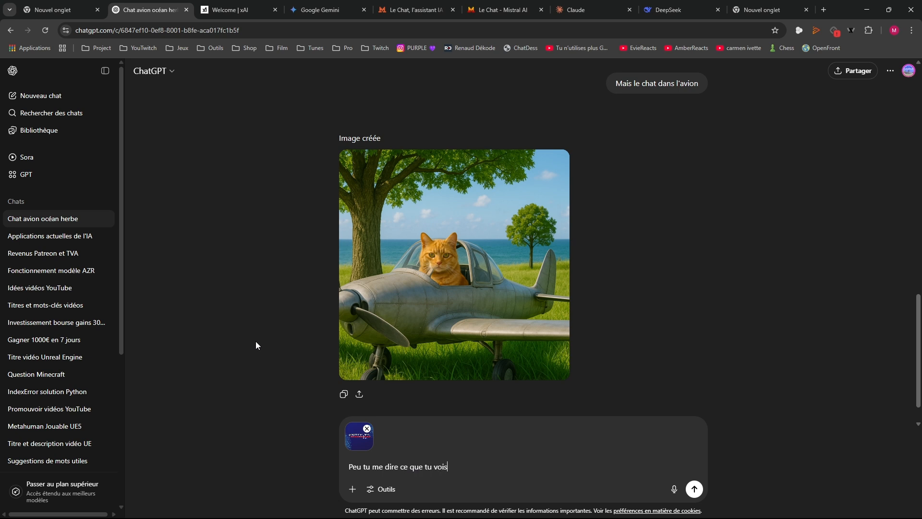
{"action": "left_click", "coordinate": [700, 490]}
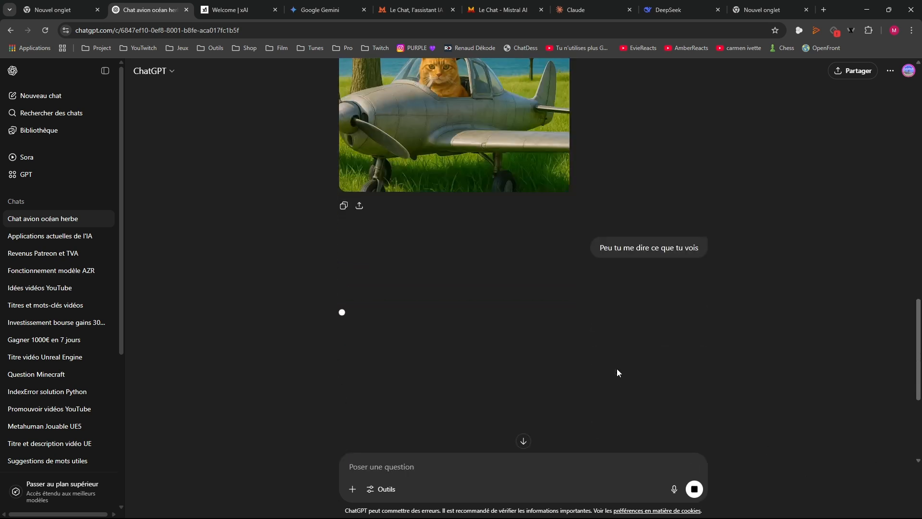
- Compare ChatGPT's description of the name, icons and red text with the uploaded banner image
{"action": "scroll", "coordinate": [589, 336], "scroll_direction": "up", "scroll_amount": 4}
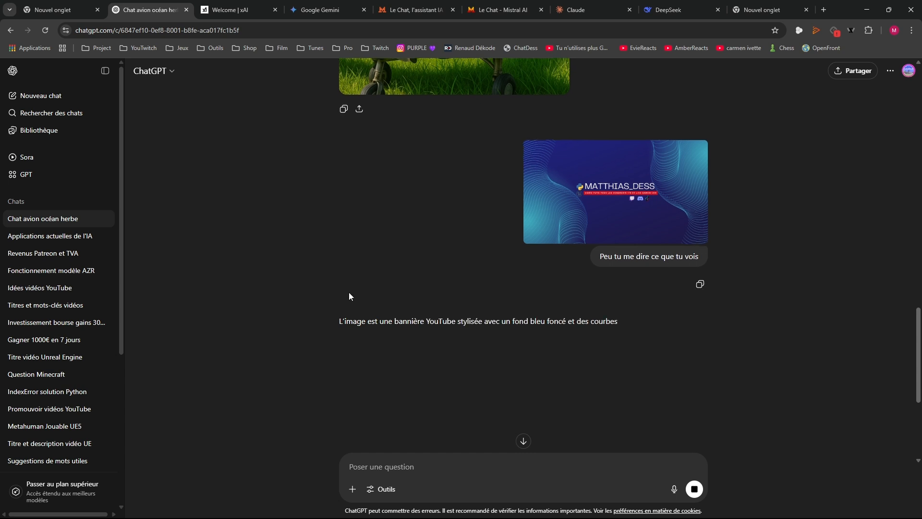
{"action": "scroll", "coordinate": [350, 294], "scroll_direction": "down", "scroll_amount": 1}
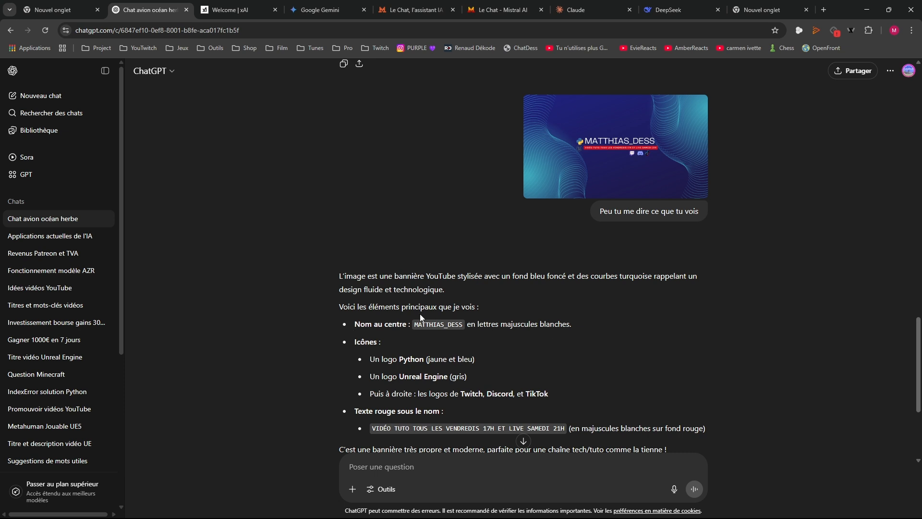
{"action": "scroll", "coordinate": [578, 184], "scroll_direction": "up", "scroll_amount": 1}
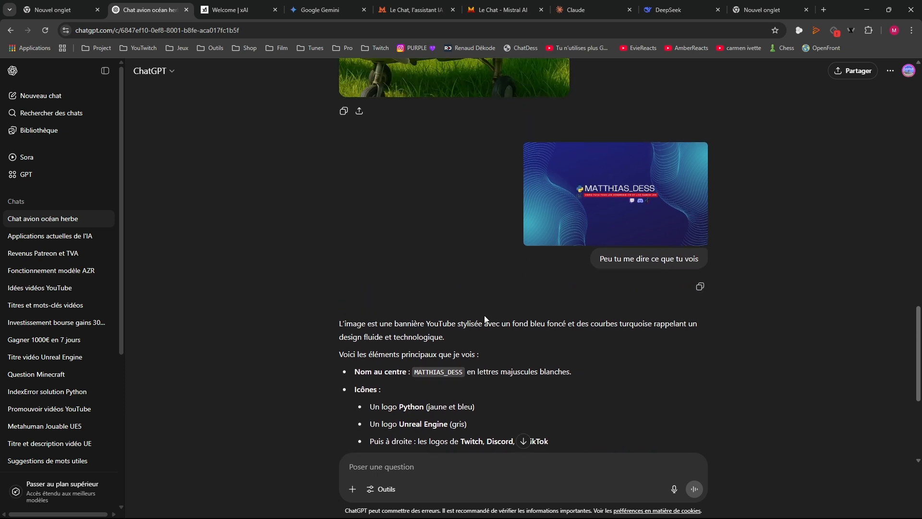
{"action": "scroll", "coordinate": [437, 355], "scroll_direction": "down", "scroll_amount": 1}
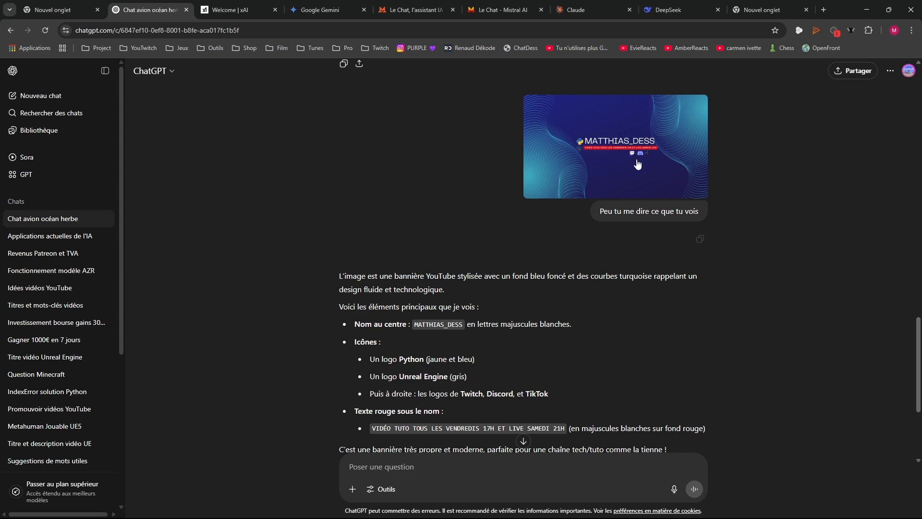
{"action": "scroll", "coordinate": [379, 350], "scroll_direction": "down", "scroll_amount": 2}
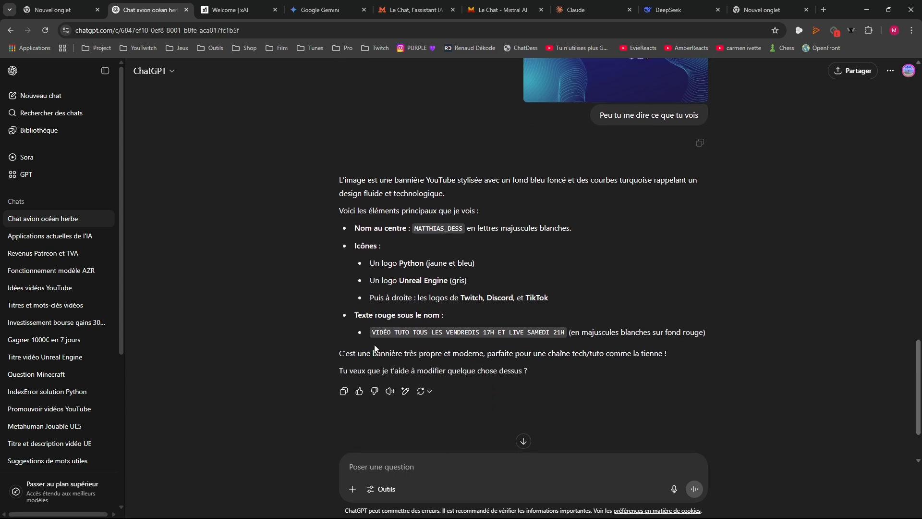
{"action": "scroll", "coordinate": [385, 337], "scroll_direction": "up", "scroll_amount": 4}
{"action": "scroll", "coordinate": [452, 349], "scroll_direction": "down", "scroll_amount": 4}
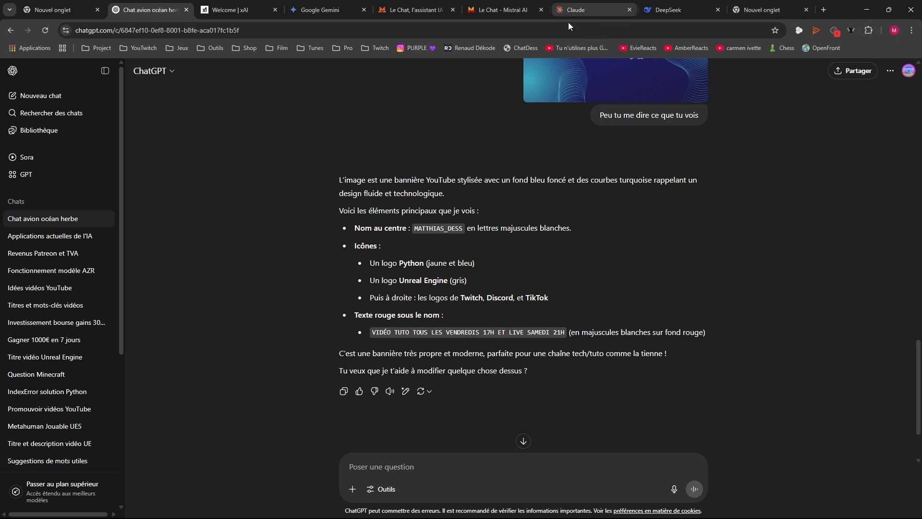
- Send the YouTube channel's URL followed, after a blank line, by the request "Peu tu faire un resumer de ce que tu voir"
{"action": "type", "text": "https://www.youtube.com/@Matthiasdess"}
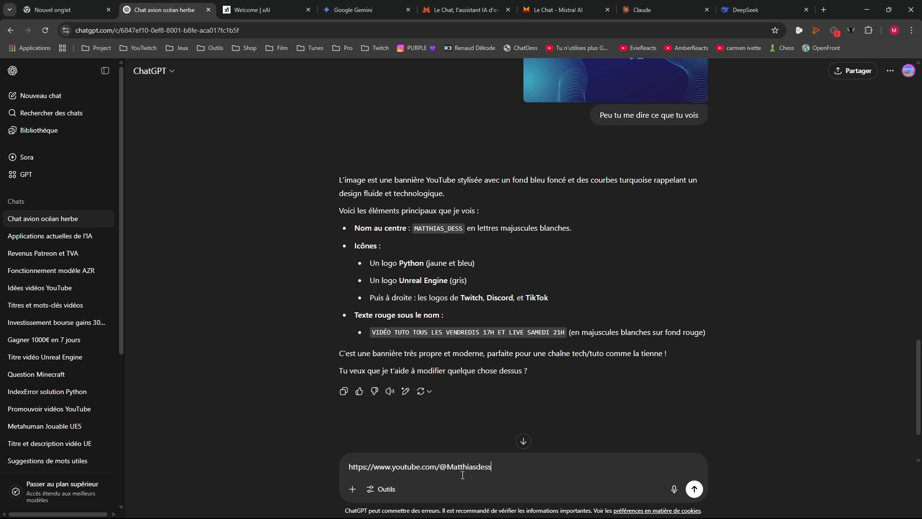
{"action": "key", "text": "shift+Return"}
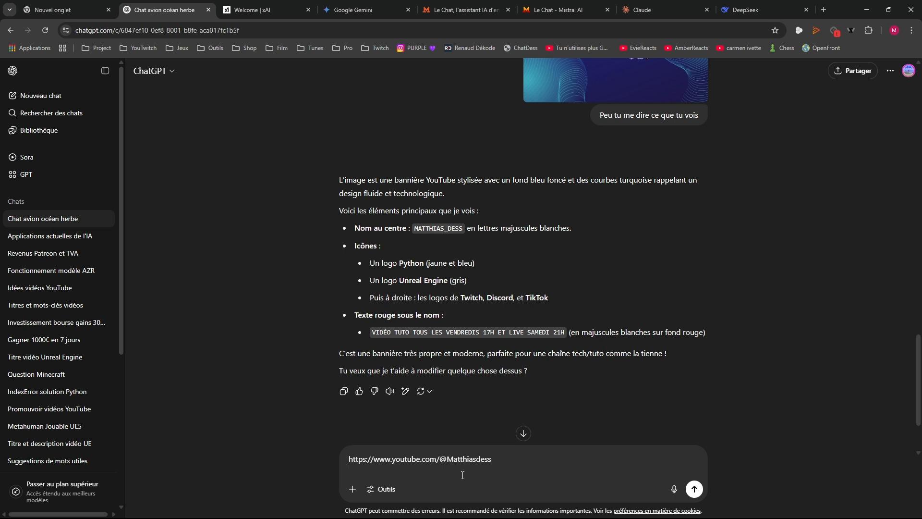
{"action": "key", "text": "shift+Return"}
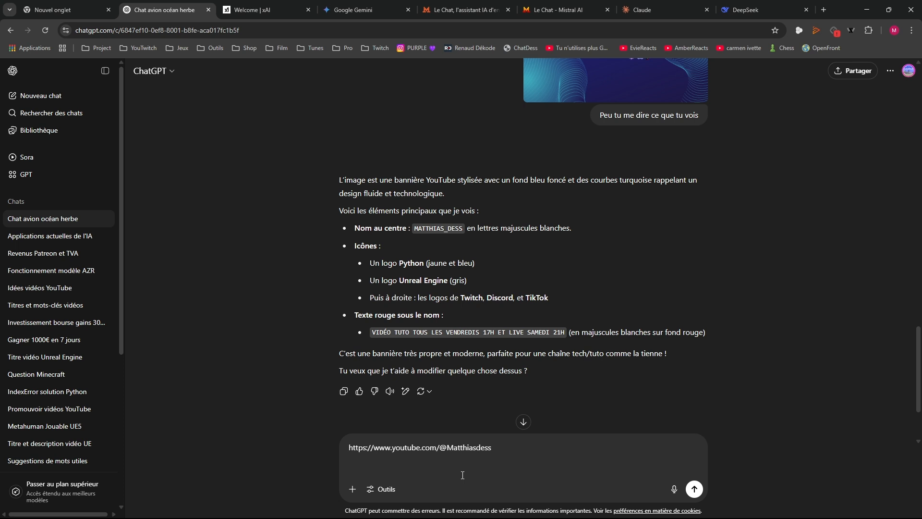
{"action": "type", "text": "C"}
{"action": "key", "text": "BackSpace"}
{"action": "type", "text": "Qu"}
{"action": "key", "text": "BackSpace"}
{"action": "key", "text": "BackSpace"}
{"action": "type", "text": "Peu tu faire un resumer de ce "}
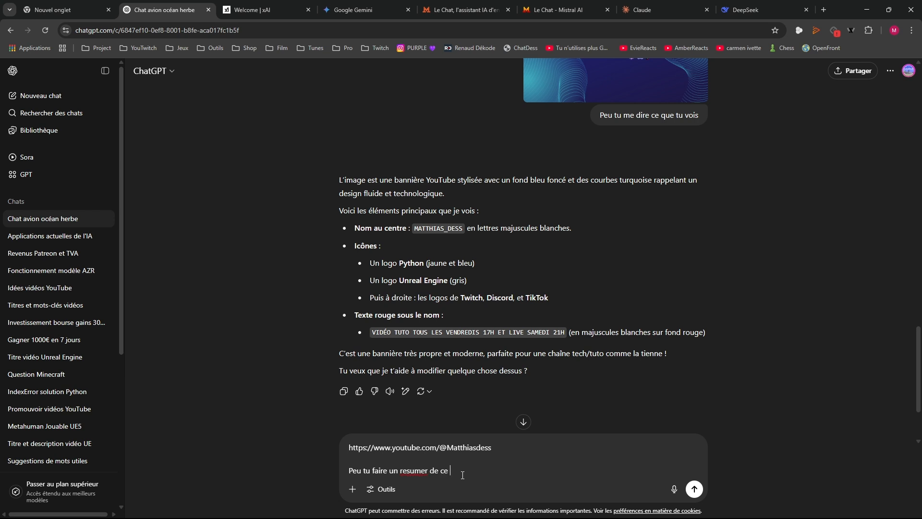
{"action": "type", "text": "que tu voir"}
{"action": "key", "text": "Return"}
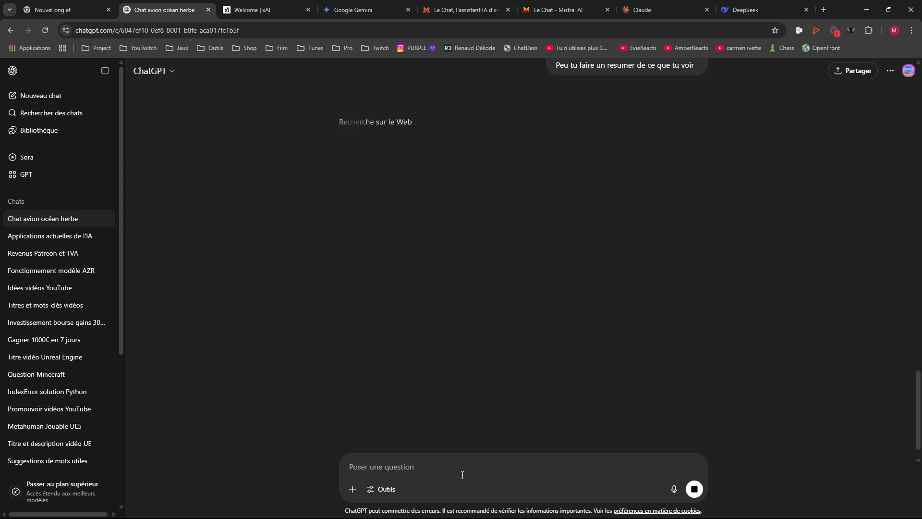
- Check the tools available for prompts, and read the channel summary from "Thématique générale" to "En résumé"
{"action": "left_click", "coordinate": [381, 489]}
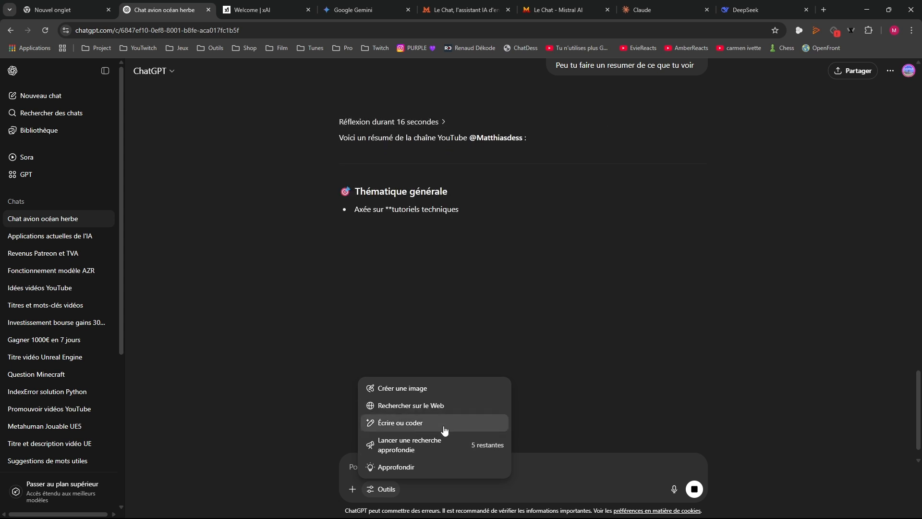
{"action": "left_click", "coordinate": [544, 463]}
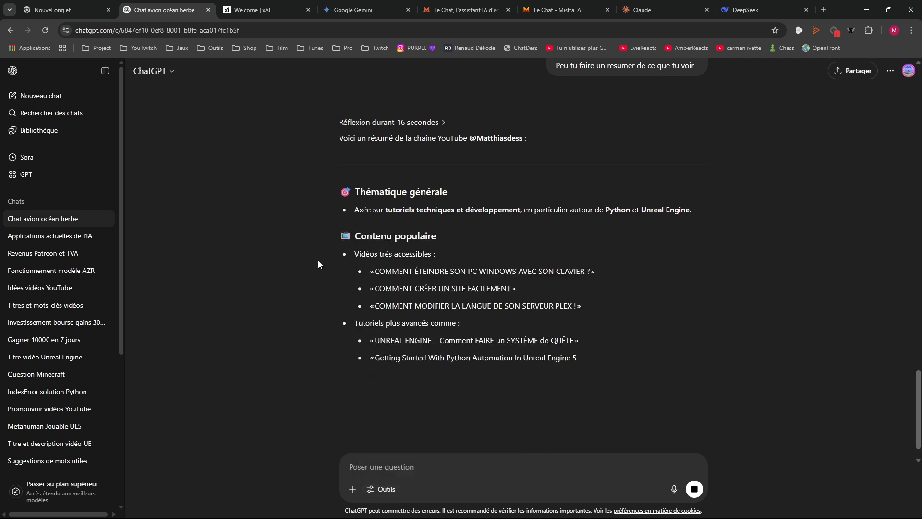
{"action": "scroll", "coordinate": [318, 260], "scroll_direction": "up", "scroll_amount": 2}
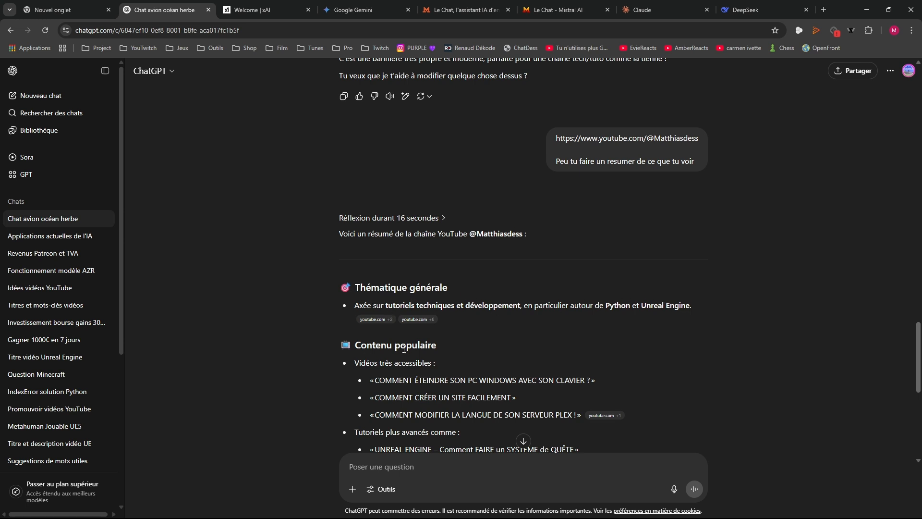
{"action": "scroll", "coordinate": [404, 349], "scroll_direction": "down", "scroll_amount": 2}
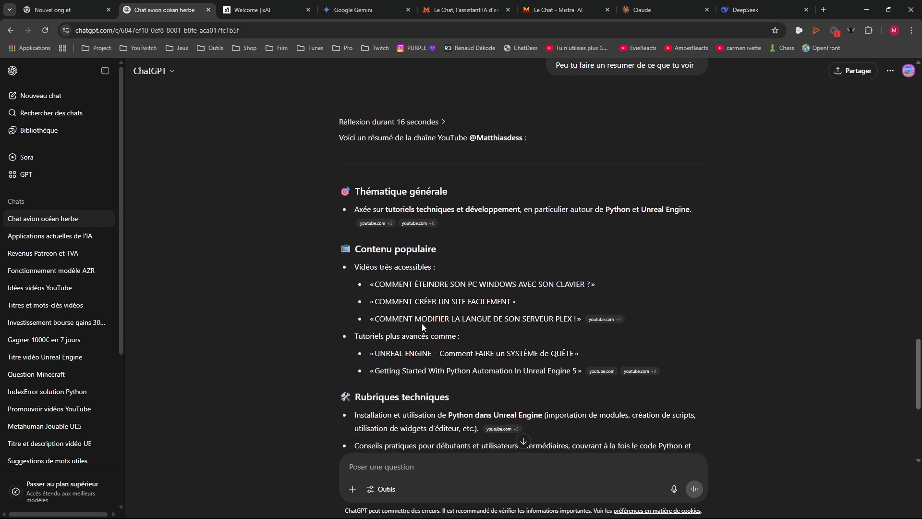
{"action": "scroll", "coordinate": [422, 324], "scroll_direction": "up", "scroll_amount": 1}
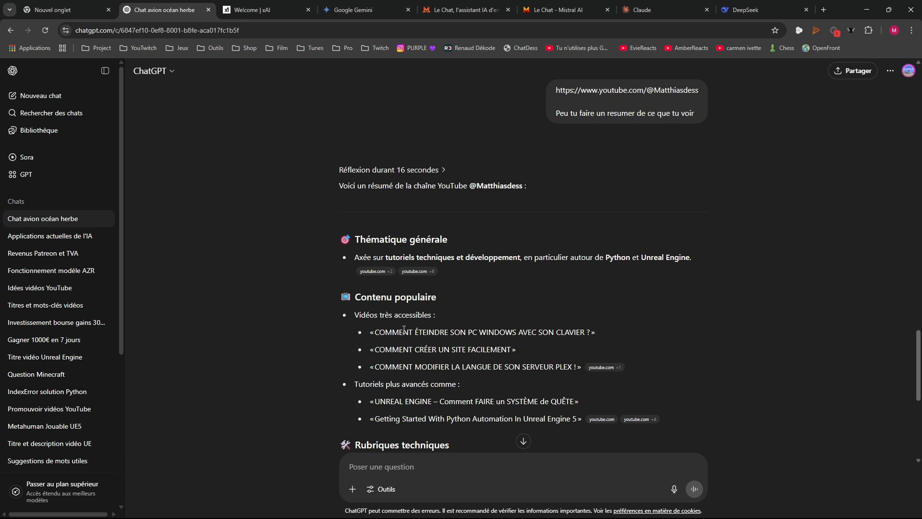
{"action": "scroll", "coordinate": [456, 392], "scroll_direction": "down", "scroll_amount": 6}
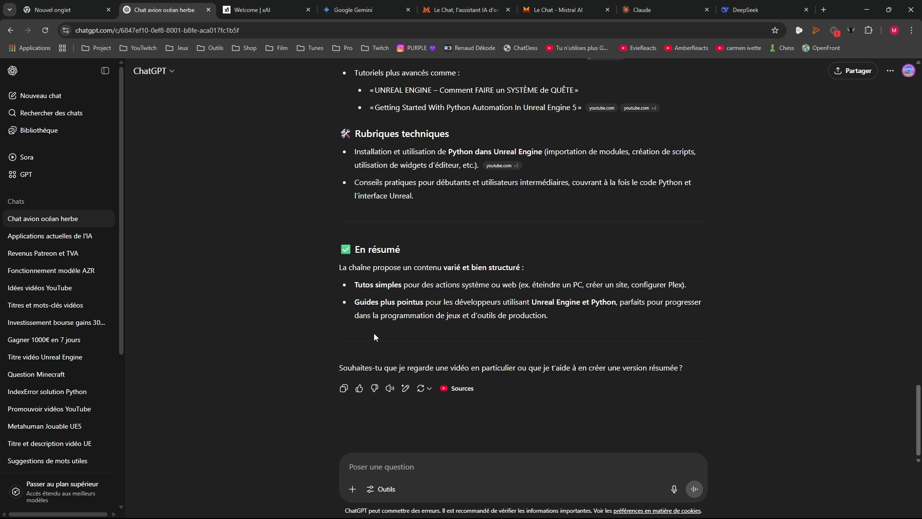
{"action": "scroll", "coordinate": [526, 338], "scroll_direction": "up", "scroll_amount": 7}
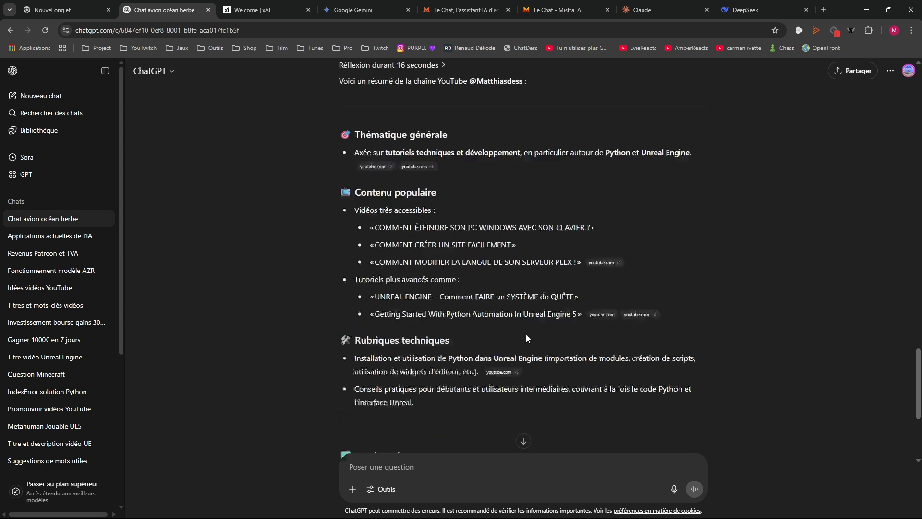
{"action": "scroll", "coordinate": [462, 271], "scroll_direction": "down", "scroll_amount": 1}
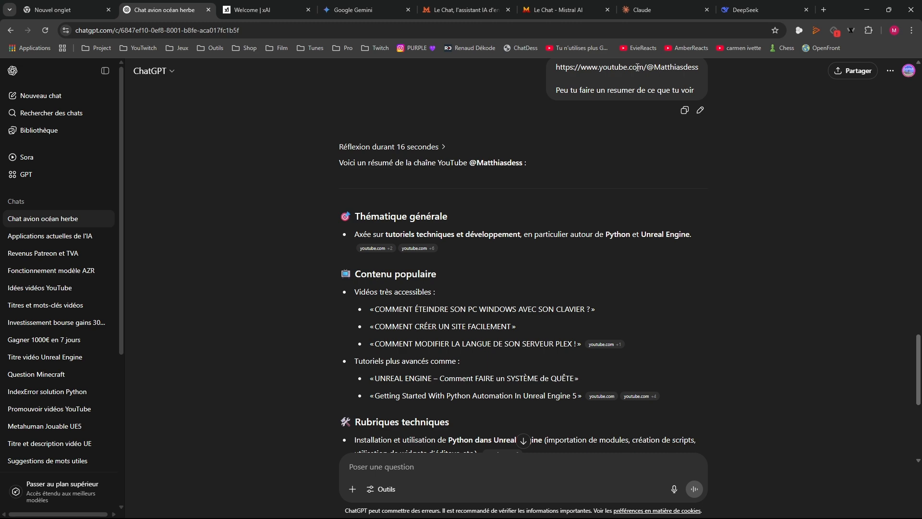
{"action": "scroll", "coordinate": [403, 117], "scroll_direction": "down", "scroll_amount": 6}
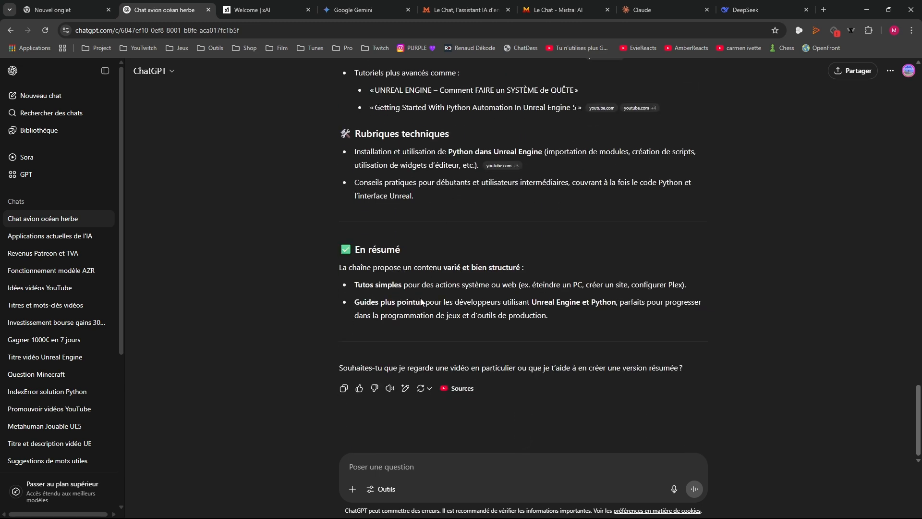
- Examine the citations and additional sources behind the channel summary, close them, and reread the summary
{"action": "left_click", "coordinate": [456, 389]}
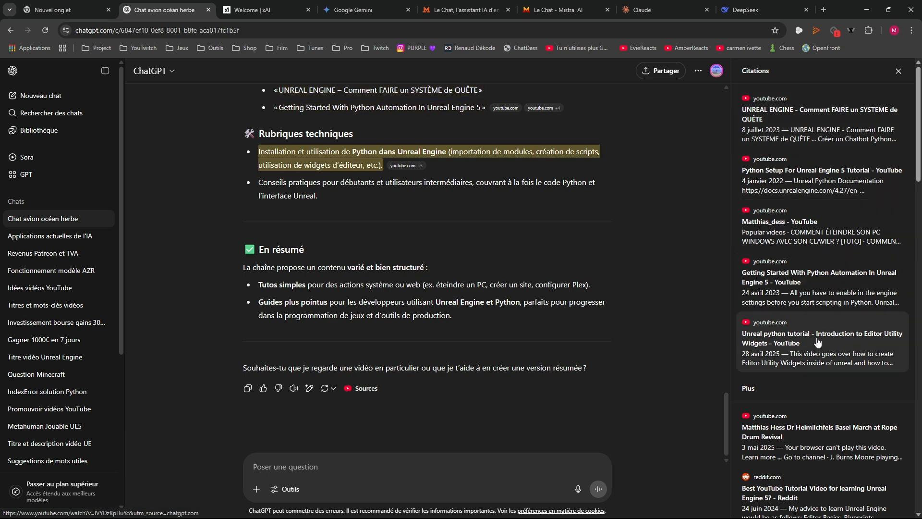
{"action": "scroll", "coordinate": [817, 341], "scroll_direction": "down", "scroll_amount": 4}
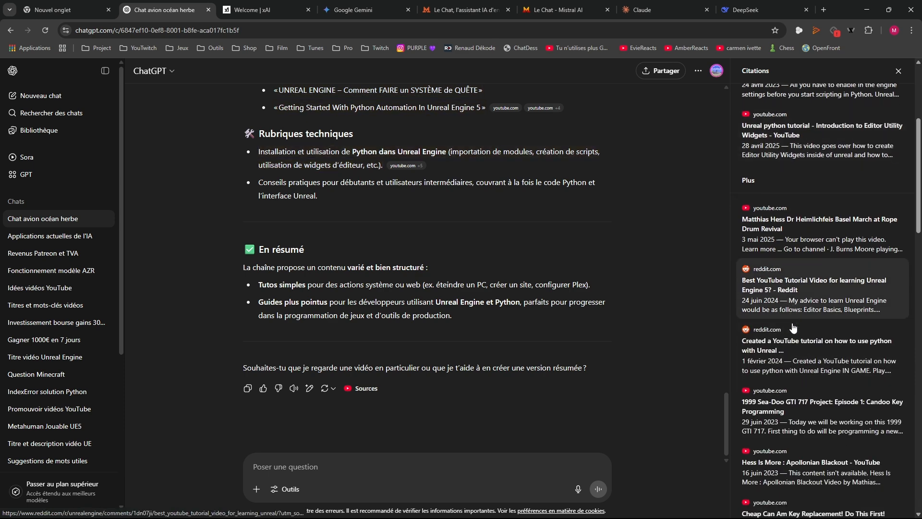
{"action": "scroll", "coordinate": [793, 327], "scroll_direction": "down", "scroll_amount": 10}
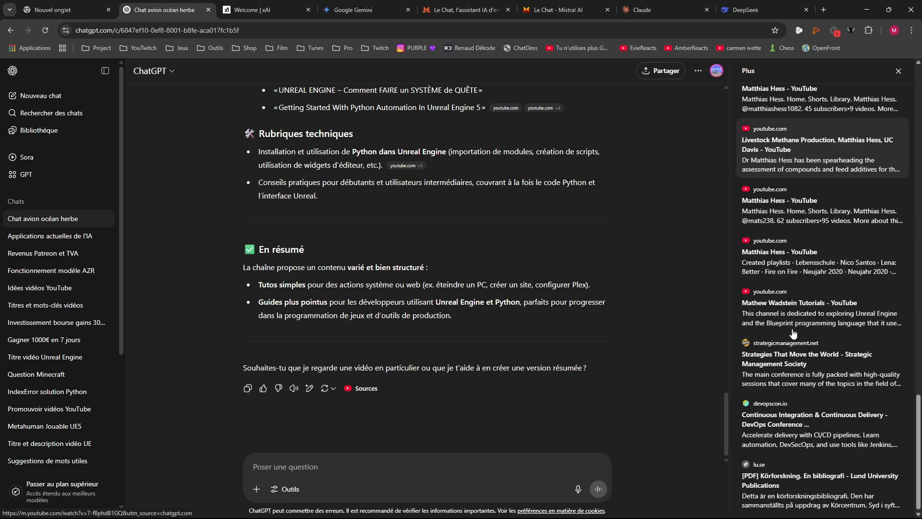
{"action": "left_click", "coordinate": [899, 71]}
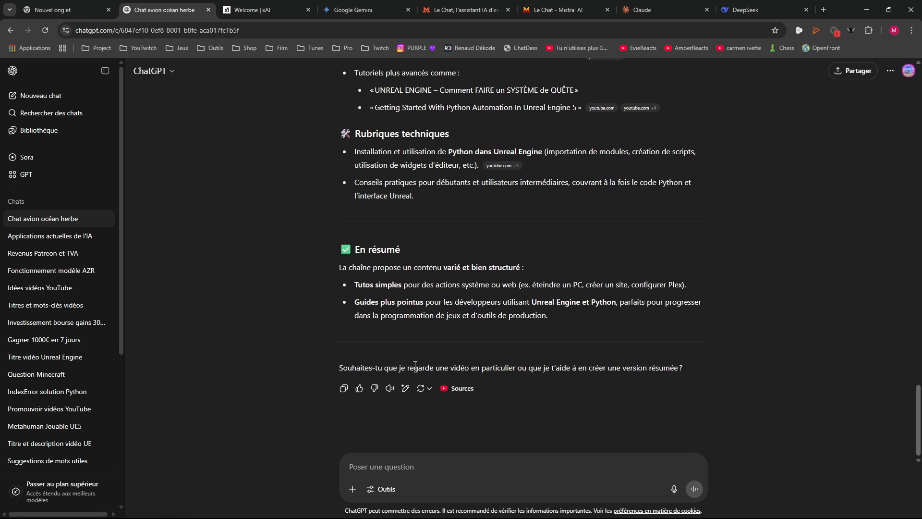
{"action": "scroll", "coordinate": [415, 365], "scroll_direction": "up", "scroll_amount": 8}
{"action": "scroll", "coordinate": [579, 222], "scroll_direction": "down", "scroll_amount": 8}
{"action": "scroll", "coordinate": [456, 310], "scroll_direction": "up", "scroll_amount": 4}
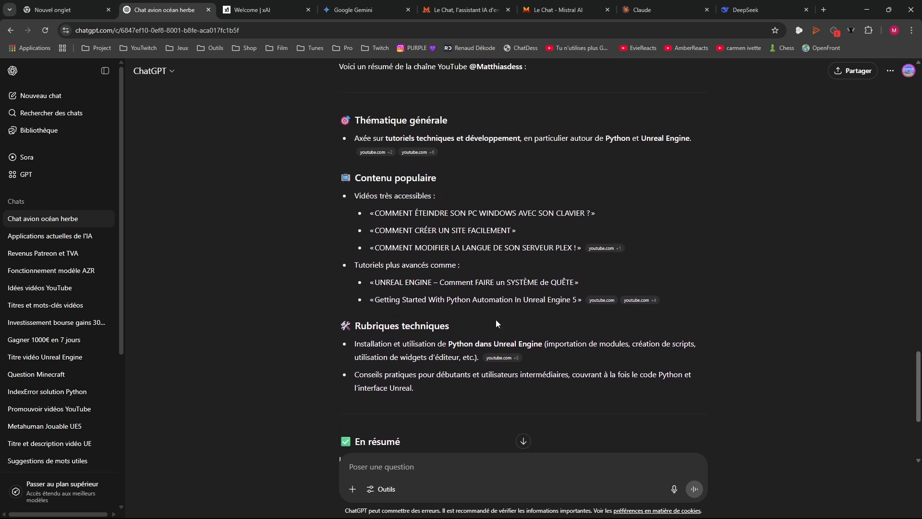
- Reread ChatGPT's channel summary from "Thématique générale" to "En résumé", checking it against the original request
{"action": "scroll", "coordinate": [553, 269], "scroll_direction": "up", "scroll_amount": 2}
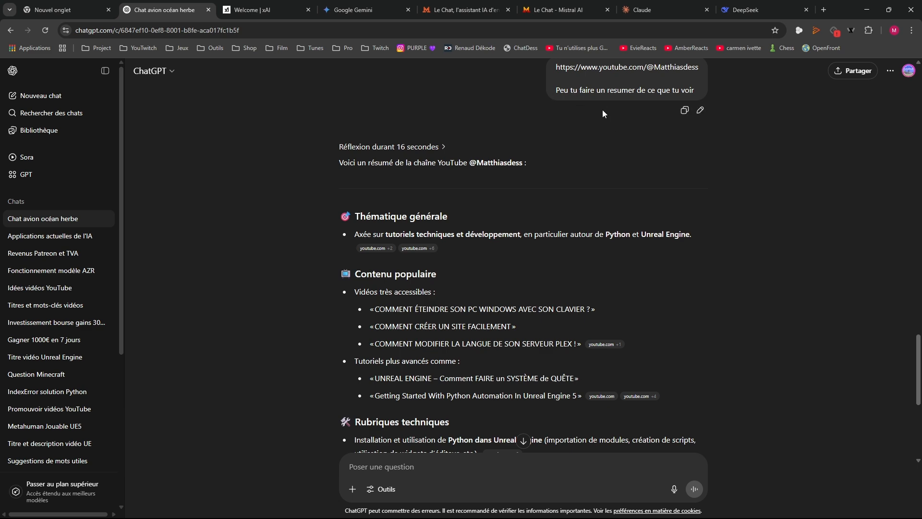
{"action": "scroll", "coordinate": [568, 313], "scroll_direction": "down", "scroll_amount": 6}
{"action": "scroll", "coordinate": [491, 337], "scroll_direction": "up", "scroll_amount": 3}
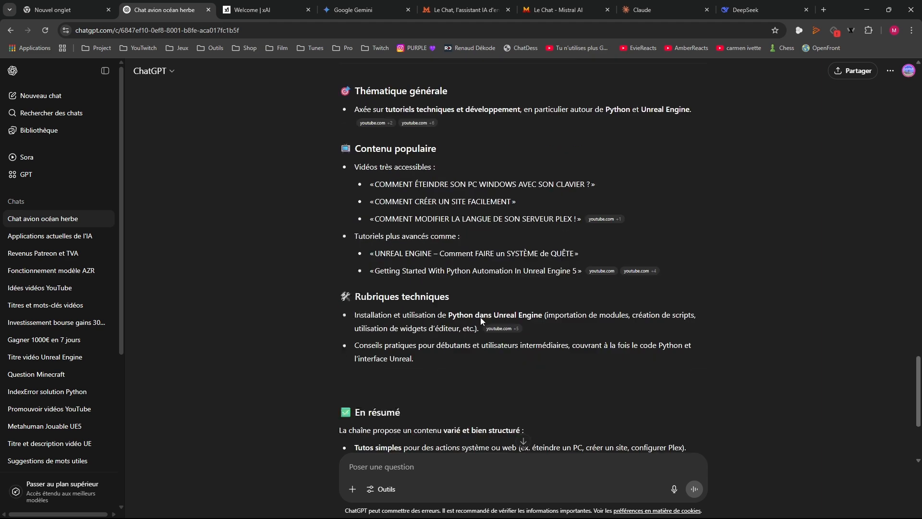
{"action": "scroll", "coordinate": [481, 318], "scroll_direction": "up", "scroll_amount": 1}
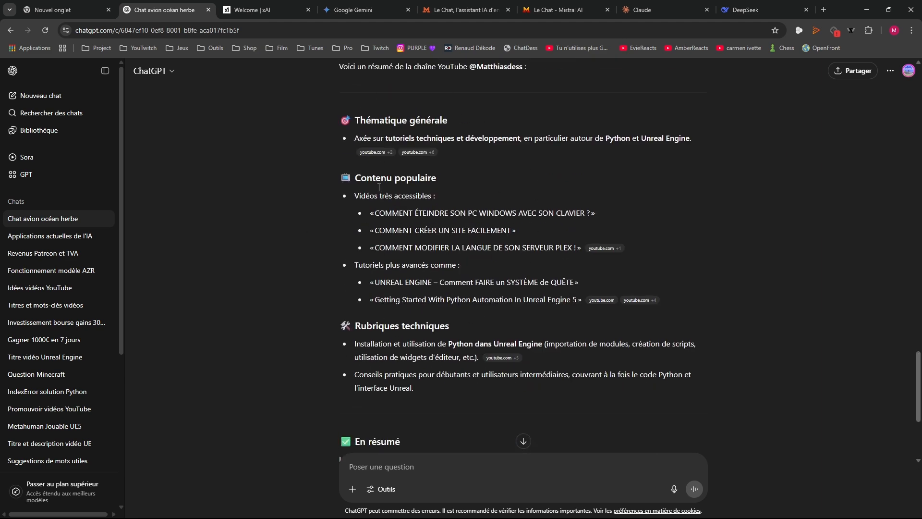
{"action": "scroll", "coordinate": [379, 187], "scroll_direction": "up", "scroll_amount": 2}
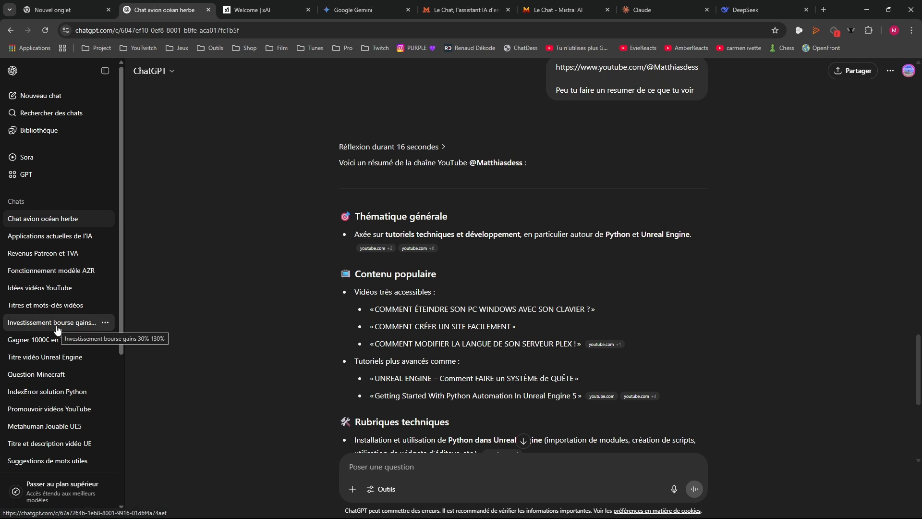
{"action": "scroll", "coordinate": [649, 154], "scroll_direction": "up", "scroll_amount": 2}
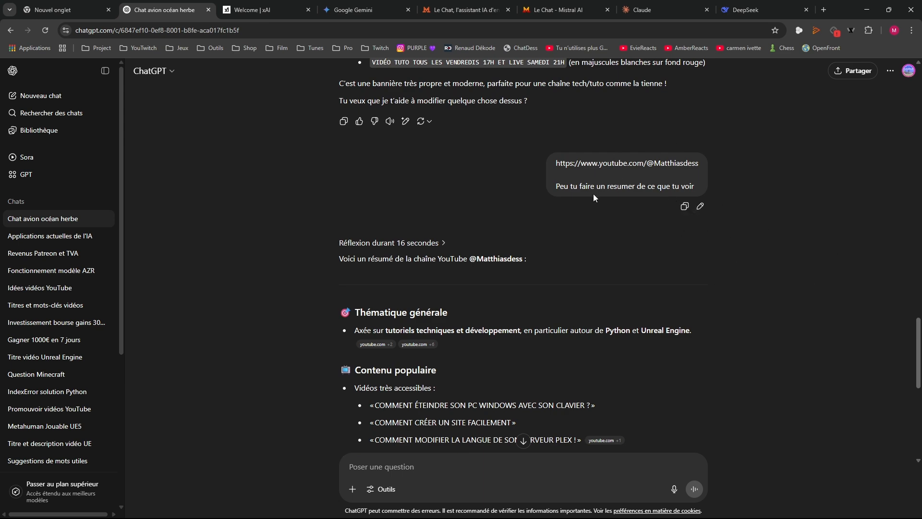
{"action": "scroll", "coordinate": [504, 275], "scroll_direction": "down", "scroll_amount": 7}
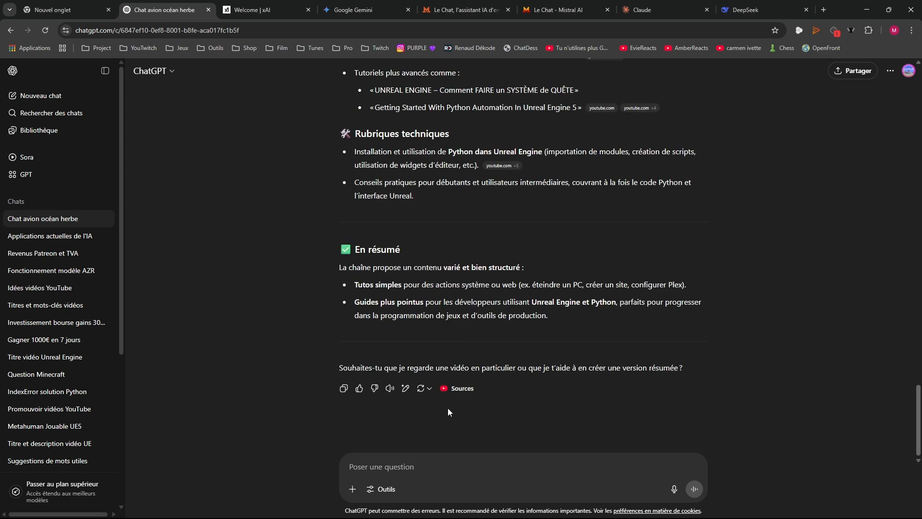
{"action": "scroll", "coordinate": [481, 337], "scroll_direction": "up", "scroll_amount": 4}
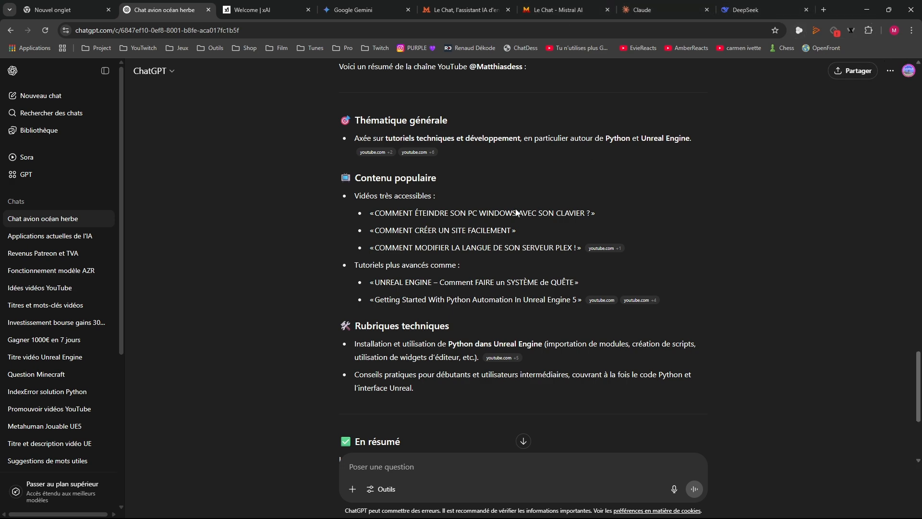
- Open the YouTube channel from the URL in the sent prompt, pause its featured video, and look over the "Vidéos populaires" section
{"action": "scroll", "coordinate": [502, 209], "scroll_direction": "up", "scroll_amount": 7}
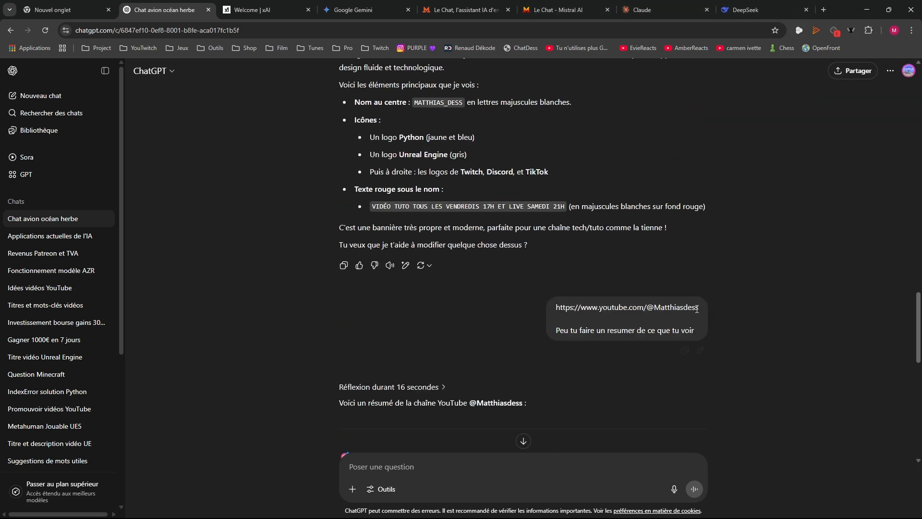
{"action": "left_click_drag", "start_coordinate": [698, 308], "coordinate": [556, 308]}
{"action": "right_click", "coordinate": [559, 310]}
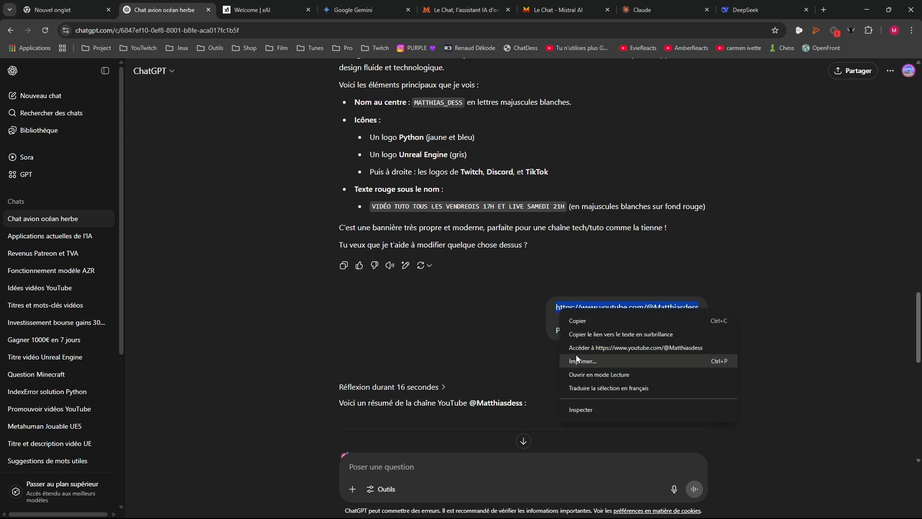
{"action": "left_click", "coordinate": [625, 347]}
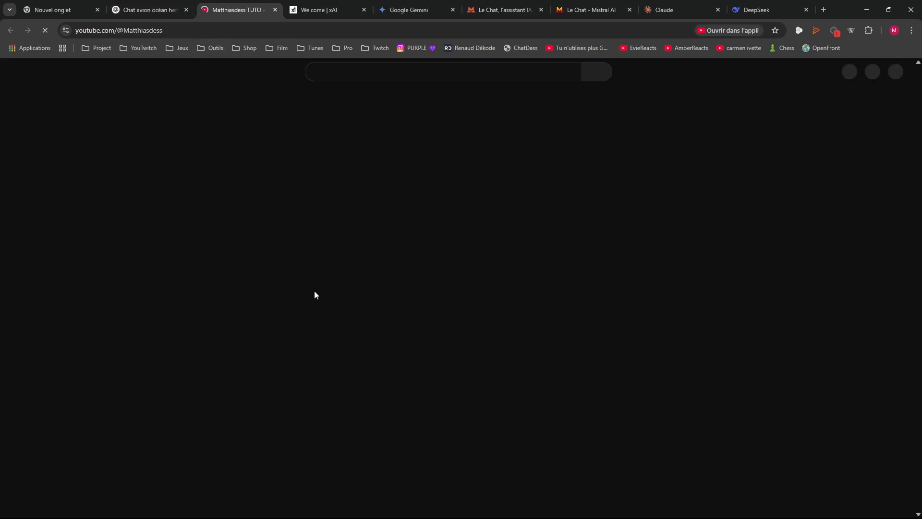
{"action": "left_click", "coordinate": [225, 329]}
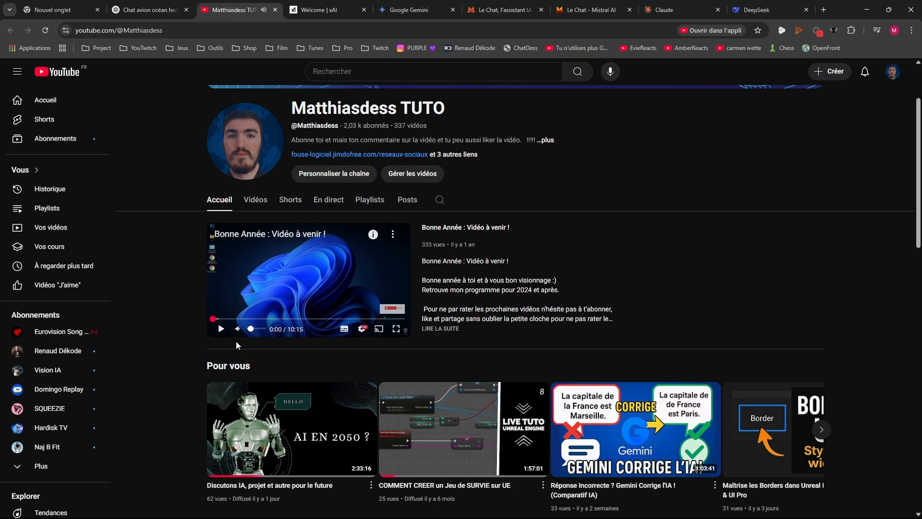
{"action": "scroll", "coordinate": [235, 341], "scroll_direction": "down", "scroll_amount": 6}
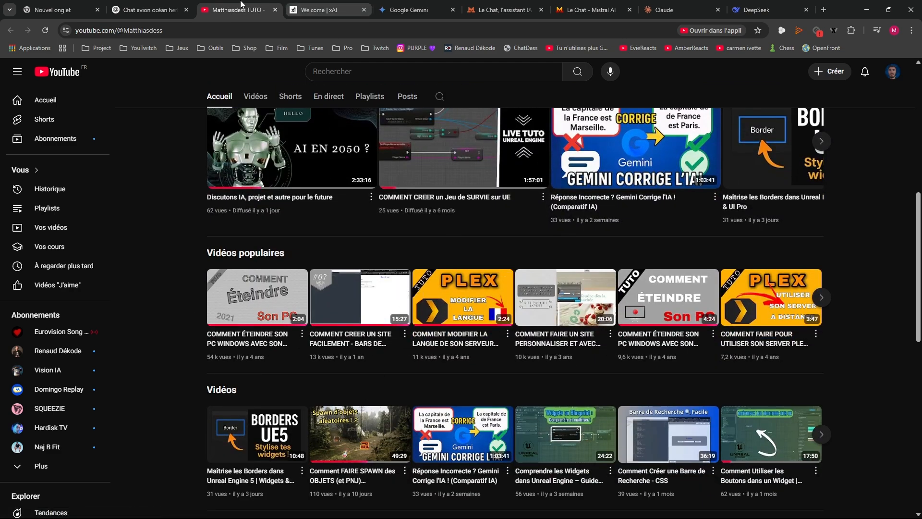
- Return to ChatGPT's summary and check the video titles listed under "Contenu populaire", including the Unreal Engine quest system tutorial
{"action": "left_click", "coordinate": [144, 9]}
{"action": "scroll", "coordinate": [436, 211], "scroll_direction": "down", "scroll_amount": 5}
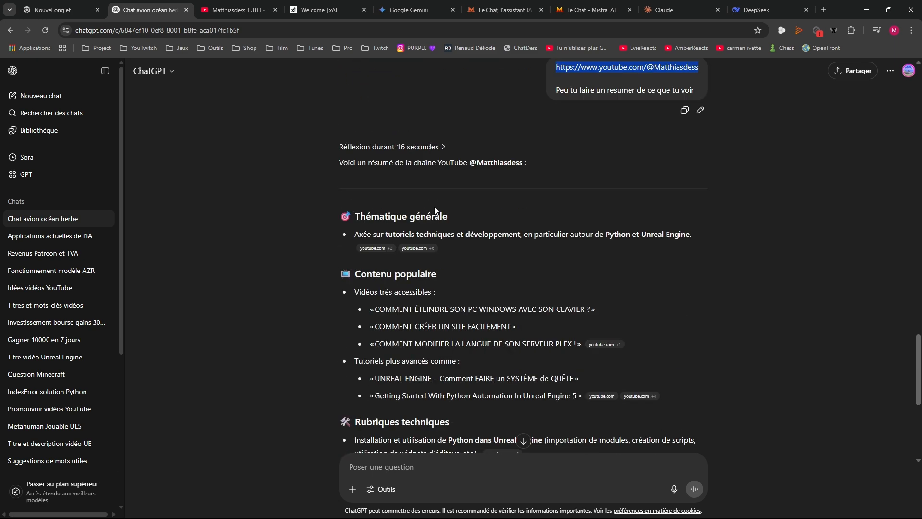
{"action": "scroll", "coordinate": [436, 210], "scroll_direction": "down", "scroll_amount": 2}
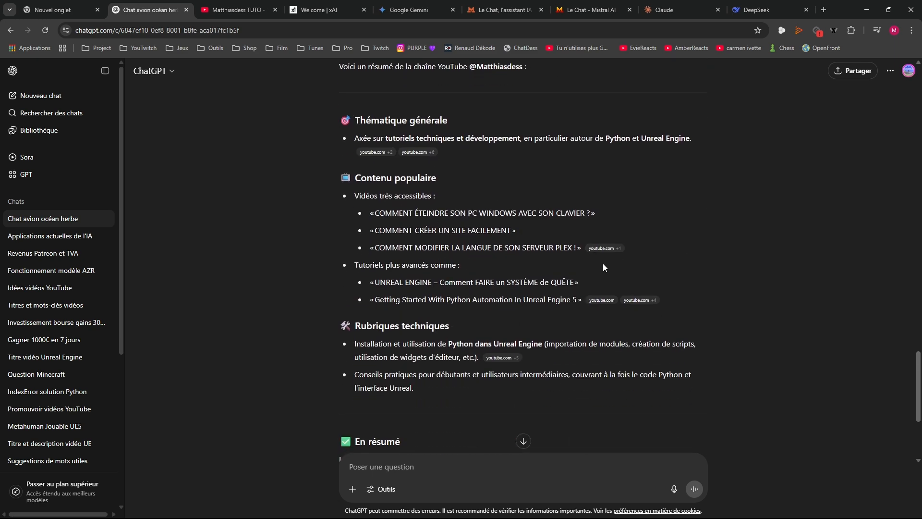
{"action": "left_click_drag", "start_coordinate": [603, 263], "coordinate": [362, 212]}
{"action": "left_click_drag", "start_coordinate": [686, 291], "coordinate": [371, 284]}
- Switch to the YouTube channel page and browse further through the videos in its "Pour vous" section
{"action": "left_click", "coordinate": [238, 9]}
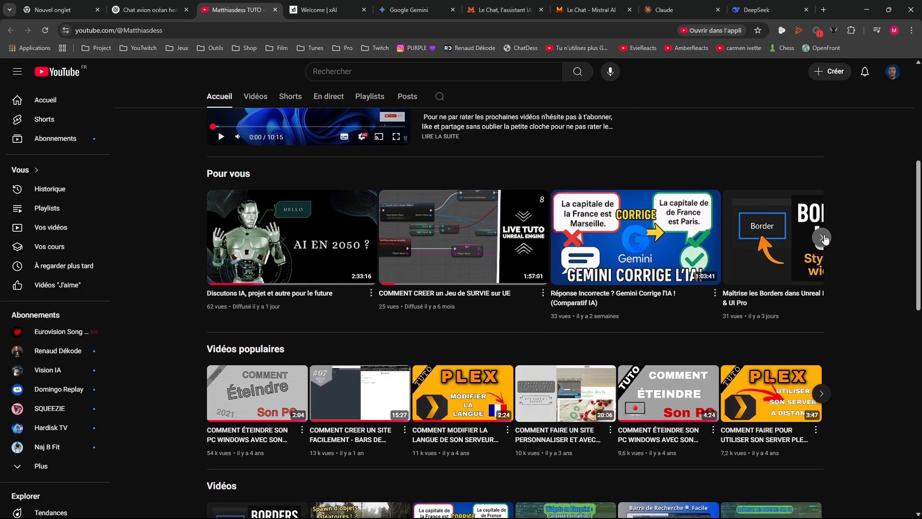
{"action": "left_click", "coordinate": [821, 238]}
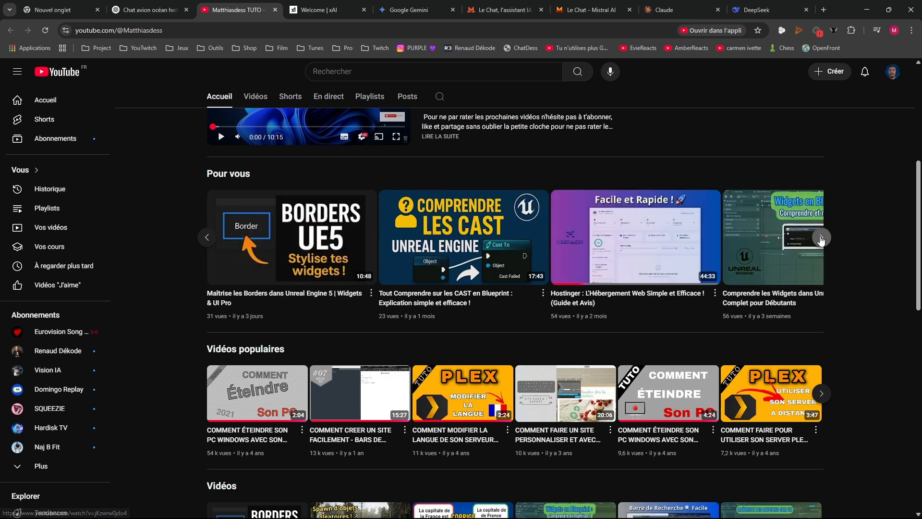
{"action": "left_click", "coordinate": [821, 237]}
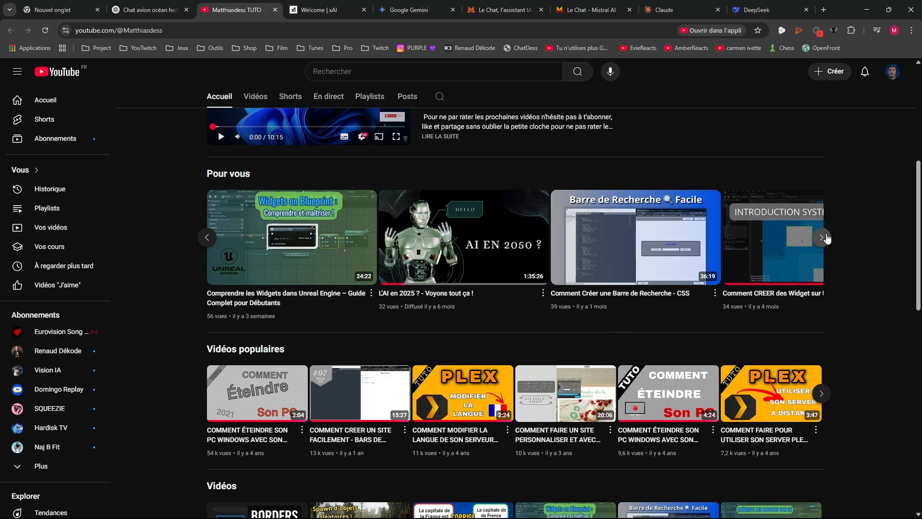
- Return to the ChatGPT conversation and review the channel summary and the earlier generated cat and airplane images
{"action": "left_click", "coordinate": [146, 10]}
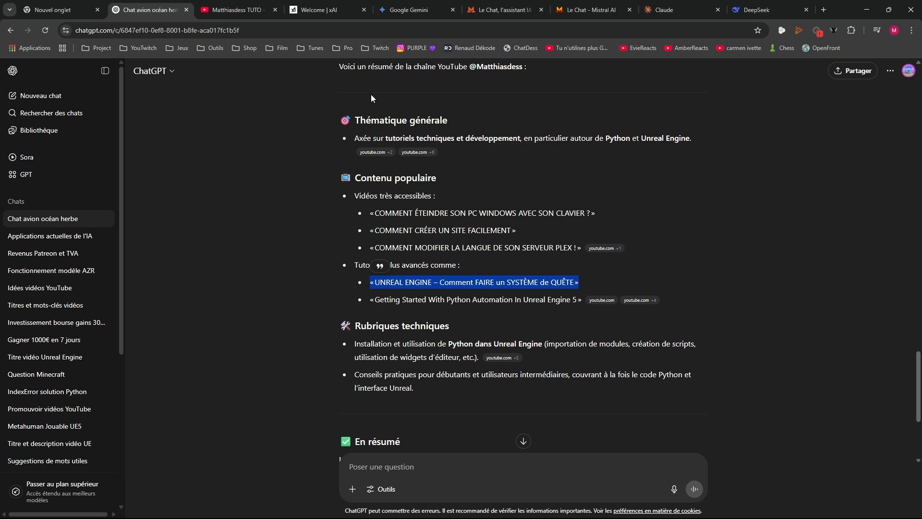
{"action": "scroll", "coordinate": [411, 207], "scroll_direction": "down", "scroll_amount": 4}
{"action": "scroll", "coordinate": [427, 253], "scroll_direction": "up", "scroll_amount": 4}
{"action": "scroll", "coordinate": [391, 159], "scroll_direction": "up", "scroll_amount": 10}
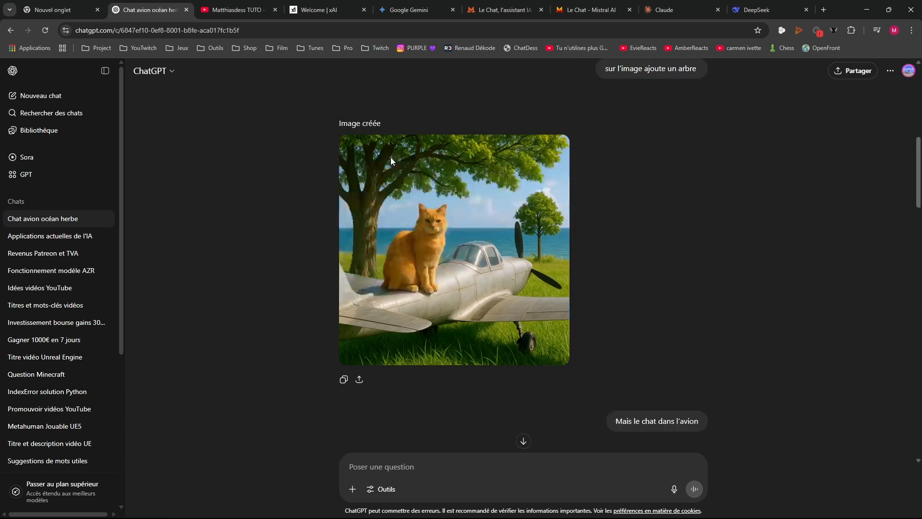
{"action": "scroll", "coordinate": [389, 158], "scroll_direction": "up", "scroll_amount": 5}
{"action": "scroll", "coordinate": [389, 159], "scroll_direction": "down", "scroll_amount": 10}
- Check the "Applications actuelles de l'IA" chat, then reopen "Chat avion océan herbe" and review the uploaded banner and its description
{"action": "left_click", "coordinate": [88, 244]}
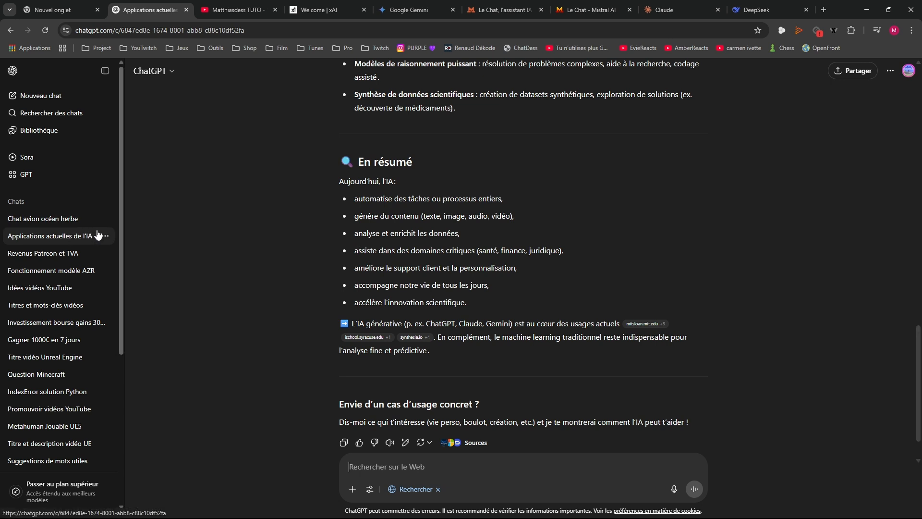
{"action": "left_click", "coordinate": [52, 222]}
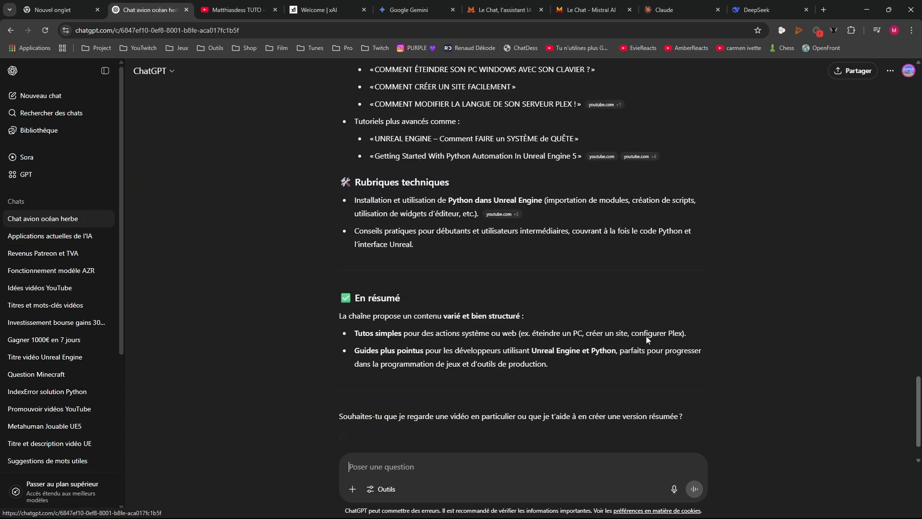
{"action": "scroll", "coordinate": [647, 336], "scroll_direction": "up", "scroll_amount": 20}
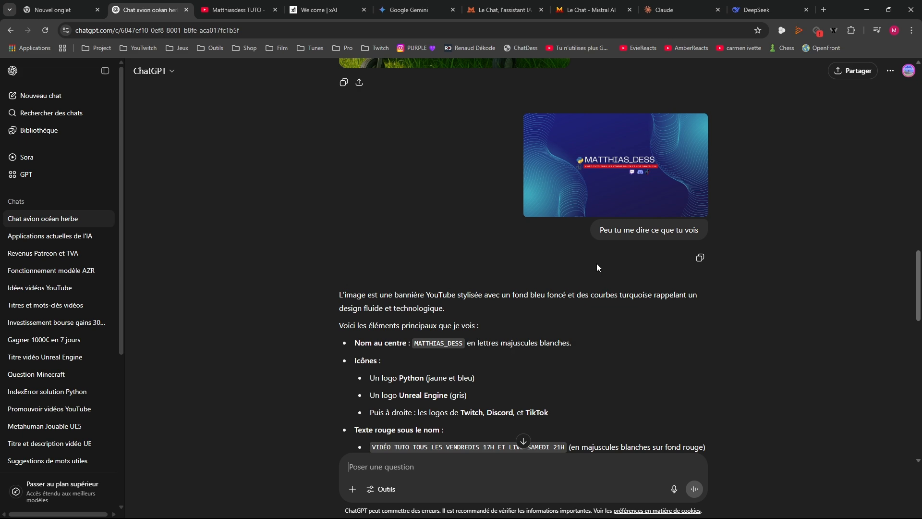
{"action": "scroll", "coordinate": [597, 263], "scroll_direction": "down", "scroll_amount": 20}
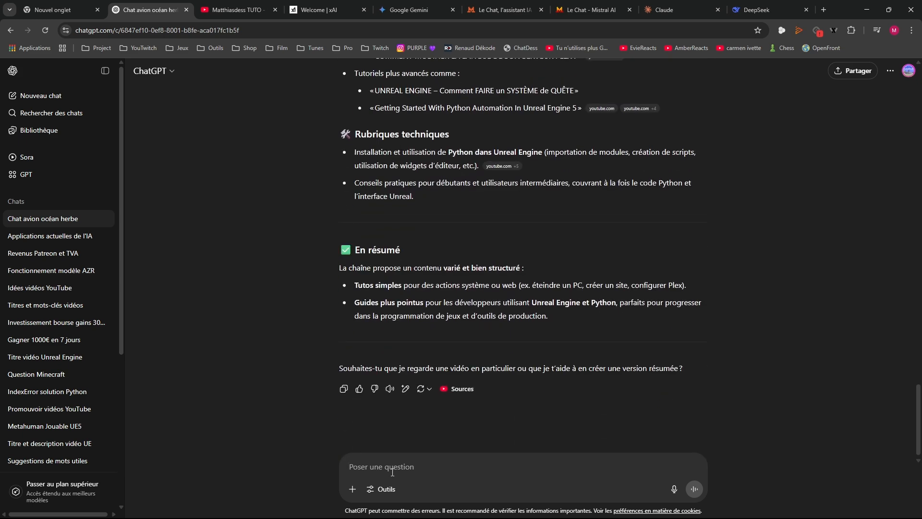
- Send ChatGPT the request "peu tu ameliorer la banniere"
{"action": "type", "text": "p"}
{"action": "type", "text": "eu"}
{"action": "type", "text": " tu am"}
{"action": "type", "text": "elo"}
{"action": "type", "text": "iorer la"}
{"action": "type", "text": " ba"}
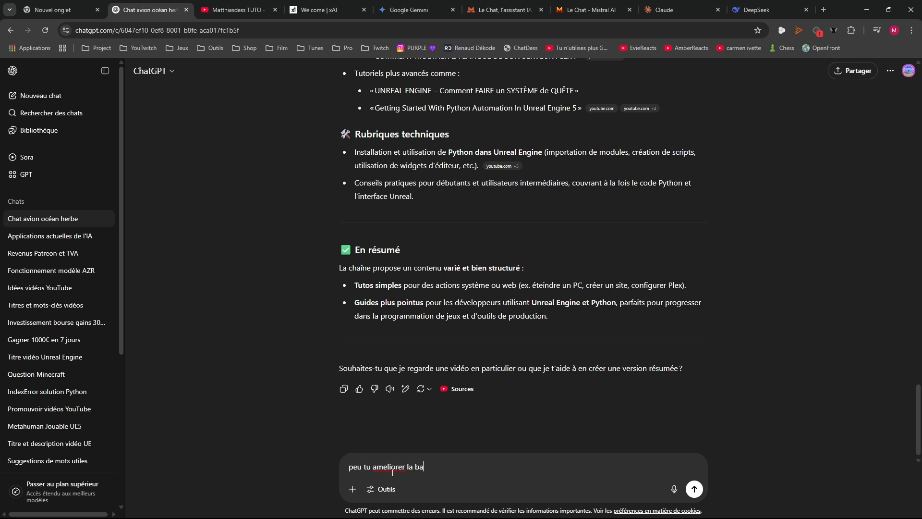
{"action": "type", "text": "nniere"}
{"action": "key", "text": "Return"}
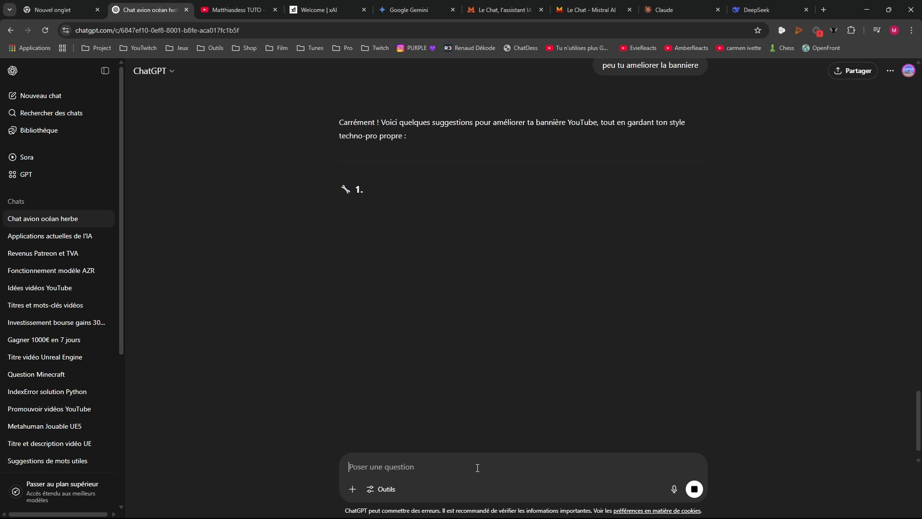
- Stop the response in progress and send the request "peu tu toi la generer" to have the banner image generated
{"action": "left_click", "coordinate": [695, 489]}
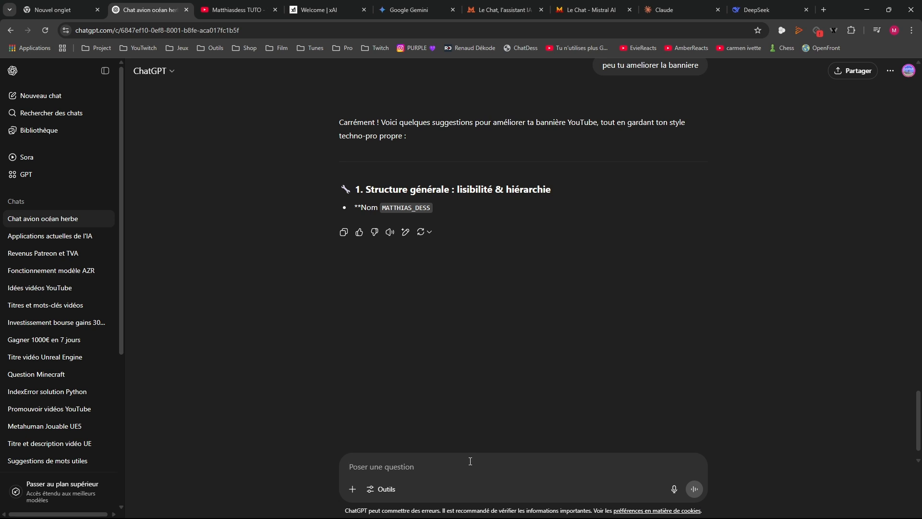
{"action": "type", "text": "peu tu "}
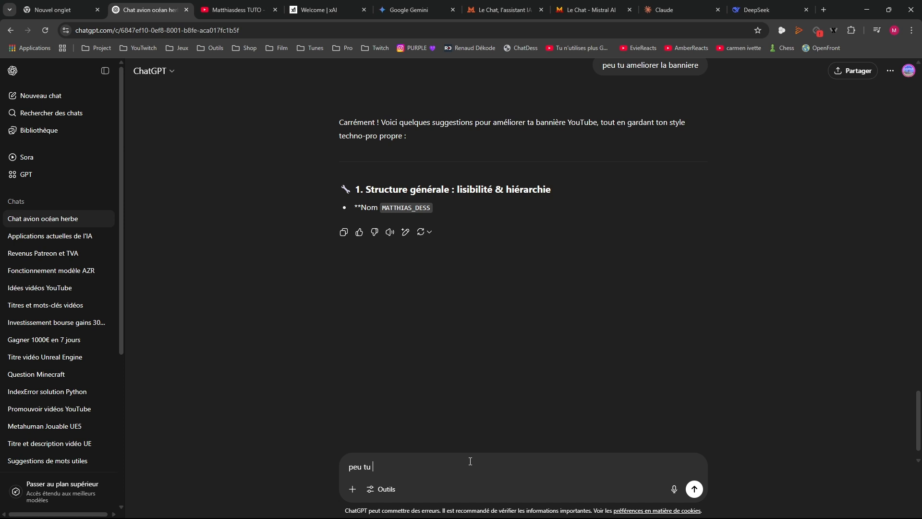
{"action": "type", "text": "toi la generer"}
{"action": "key", "text": "Return"}
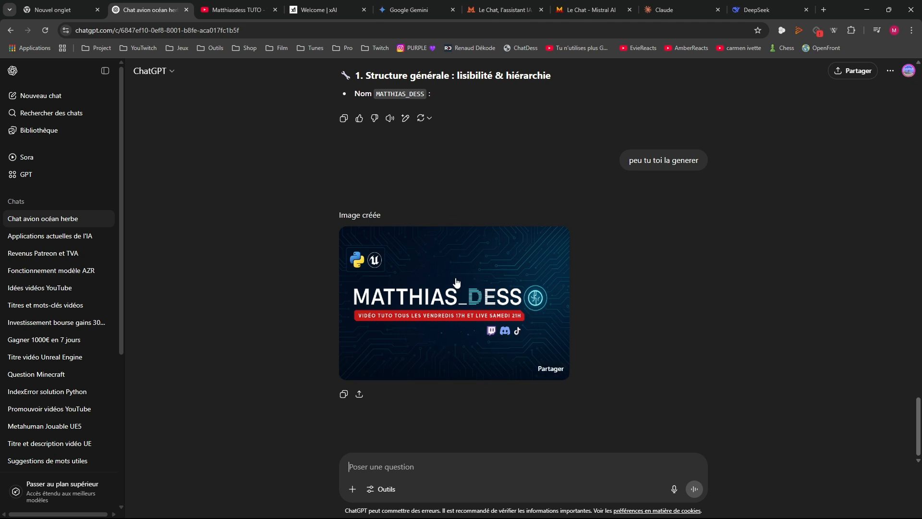
- Examine the newly generated banner image, including its logos, channel name and red text strip
{"action": "scroll", "coordinate": [577, 234], "scroll_direction": "up", "scroll_amount": 2}
{"action": "scroll", "coordinate": [543, 245], "scroll_direction": "down", "scroll_amount": 2}
{"action": "left_click_drag", "start_coordinate": [315, 224], "coordinate": [556, 345]}
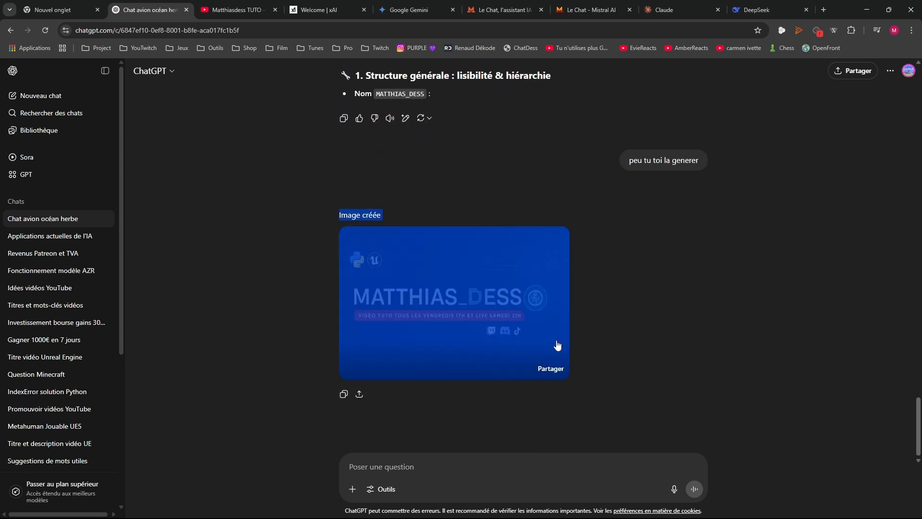
{"action": "left_click", "coordinate": [652, 342]}
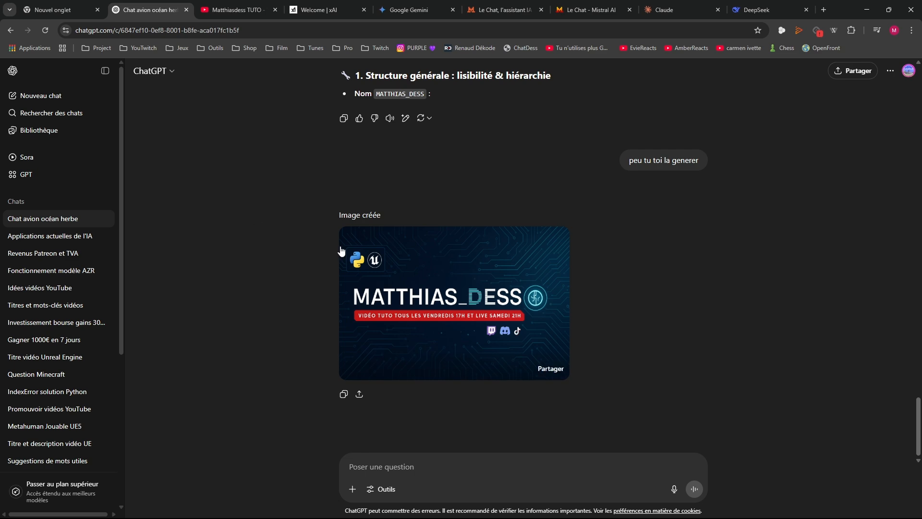
- Review the earlier cat image and the original uploaded banner in the conversation, and compare the original with the new banner
{"action": "scroll", "coordinate": [402, 257], "scroll_direction": "up", "scroll_amount": 15}
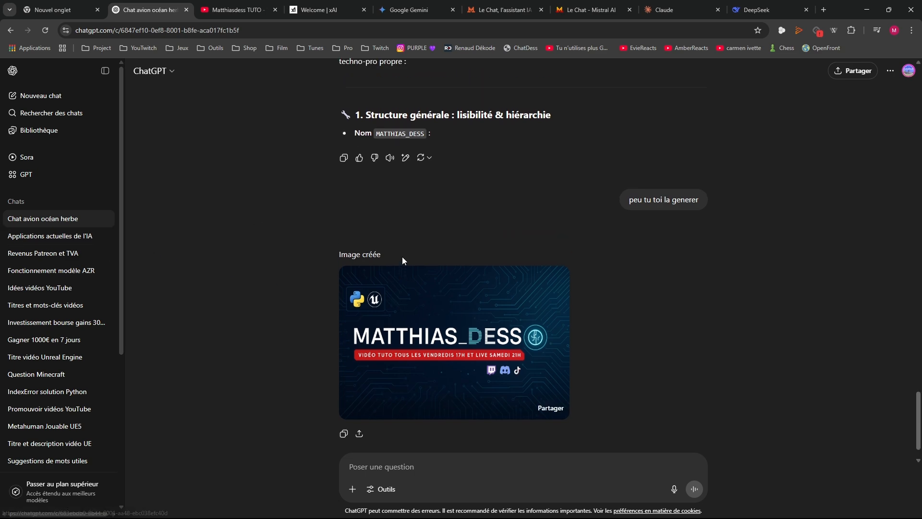
{"action": "scroll", "coordinate": [647, 217], "scroll_direction": "up", "scroll_amount": 15}
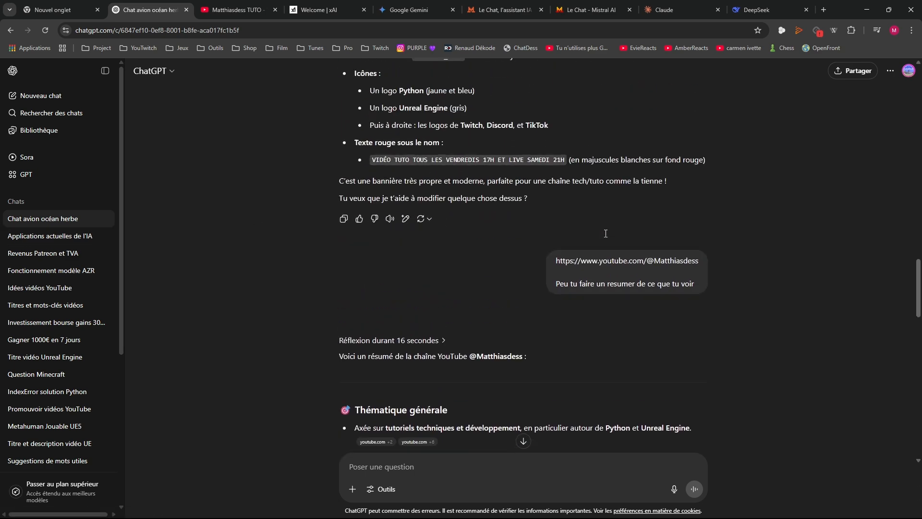
{"action": "scroll", "coordinate": [620, 174], "scroll_direction": "up", "scroll_amount": 5}
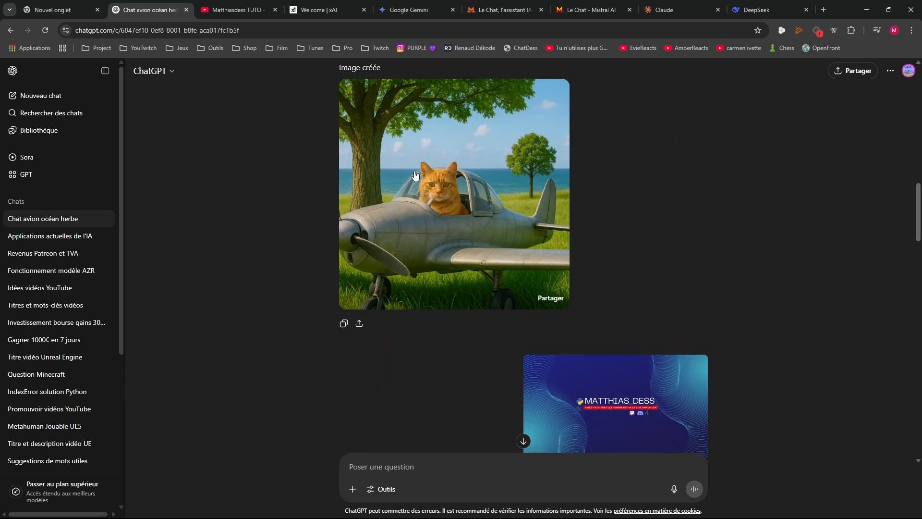
{"action": "scroll", "coordinate": [470, 211], "scroll_direction": "down", "scroll_amount": 15}
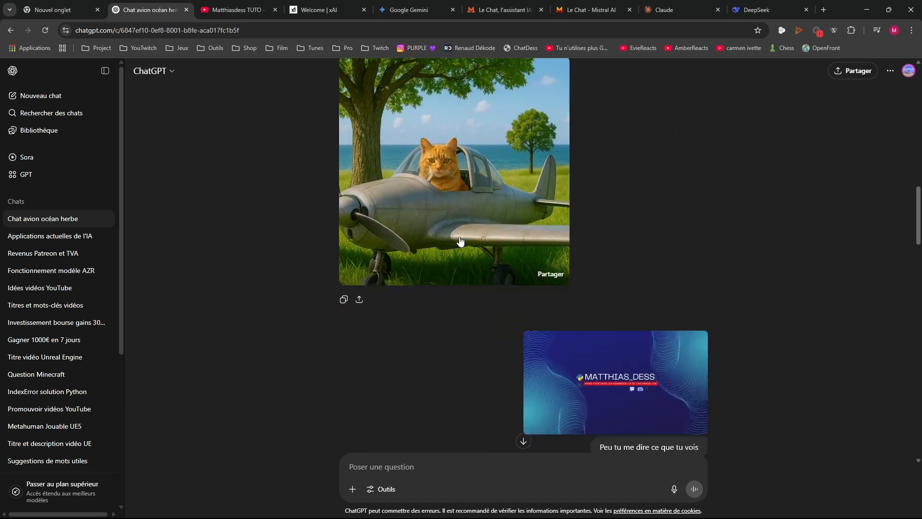
{"action": "scroll", "coordinate": [442, 428], "scroll_direction": "down", "scroll_amount": 5}
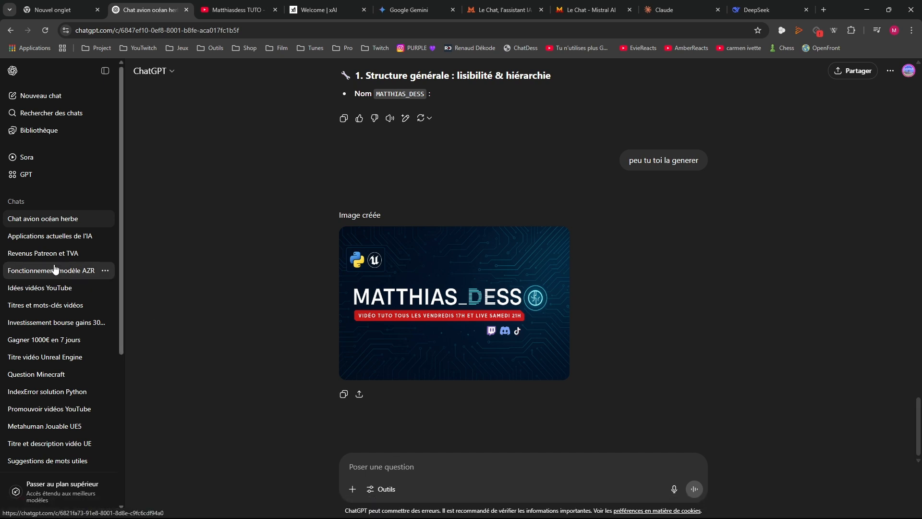
- Glance at the "Applications actuelles de l'IA" chat, return to "Chat avion océan herbe" and send "Comment me connecter au impot"
{"action": "left_click", "coordinate": [43, 233]}
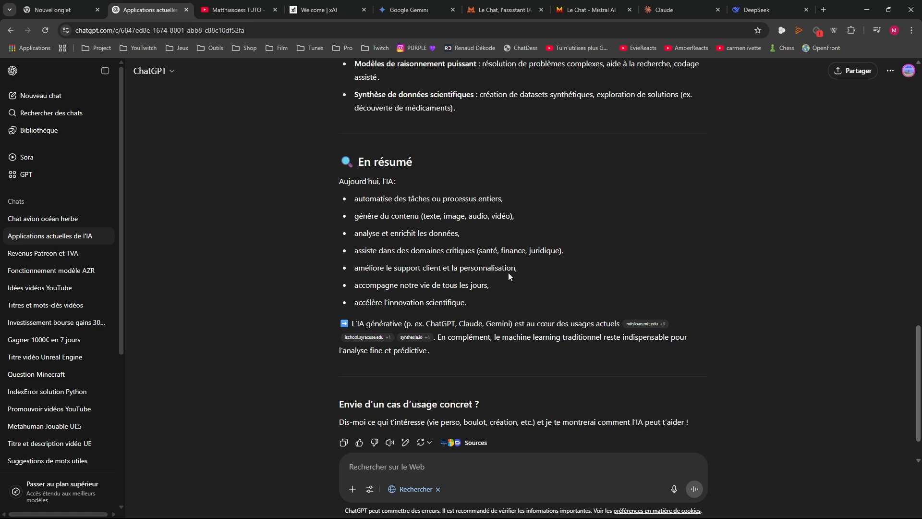
{"action": "left_click", "coordinate": [75, 221]}
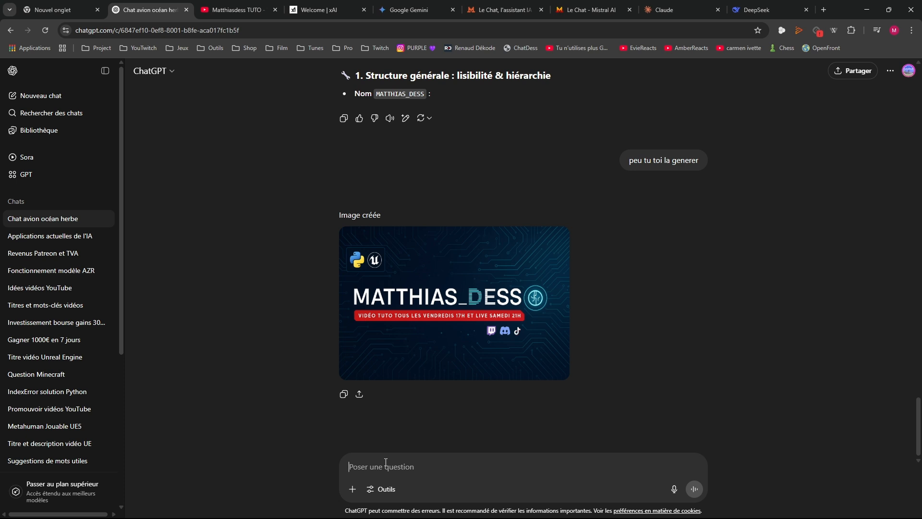
{"action": "type", "text": "Comment me connecter"}
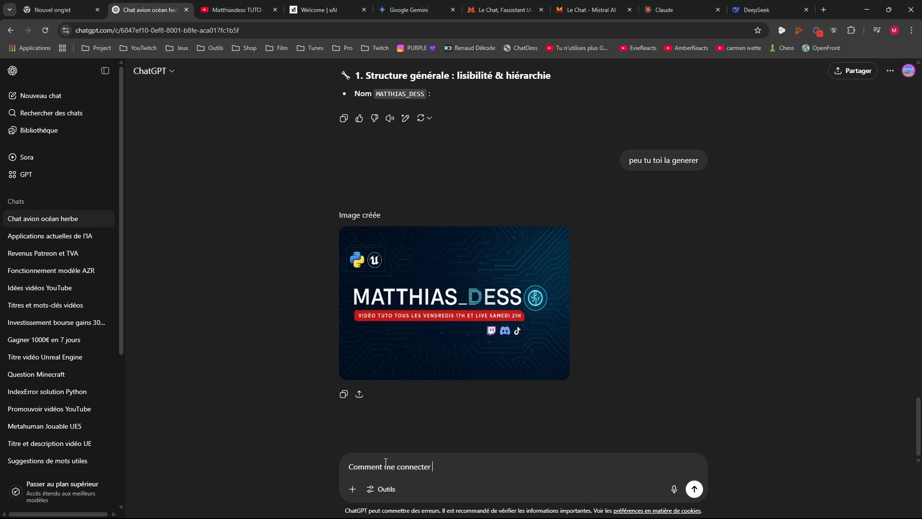
{"action": "type", "text": " au impot"}
{"action": "key", "text": "Return"}
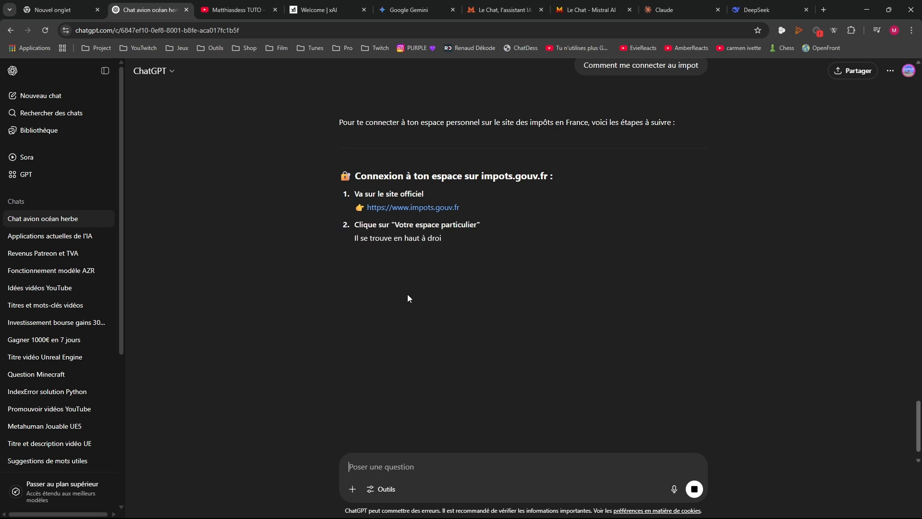
- Search Google for "impot" in a new browser tab and open the Impots.gouv home page from the results
{"action": "left_click", "coordinate": [416, 211]}
{"action": "left_click", "coordinate": [605, 228]}
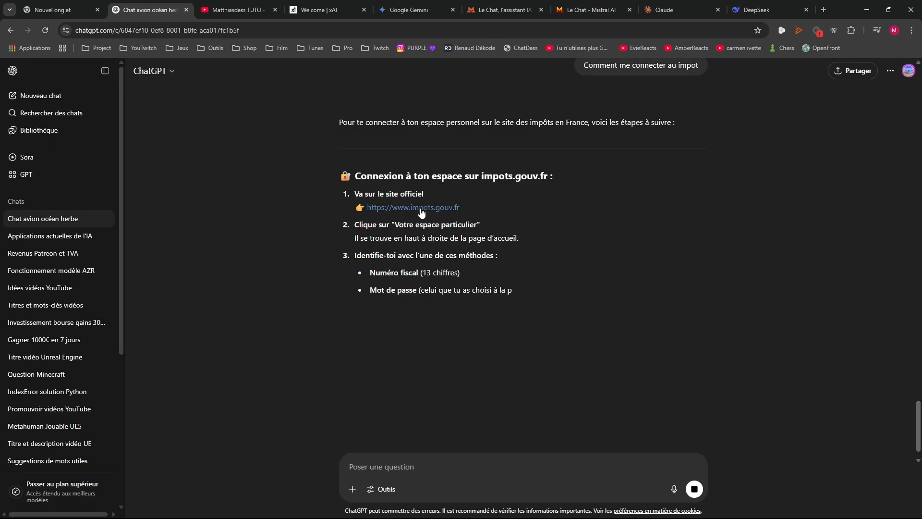
{"action": "left_click", "coordinate": [824, 11]}
{"action": "left_click", "coordinate": [364, 201]}
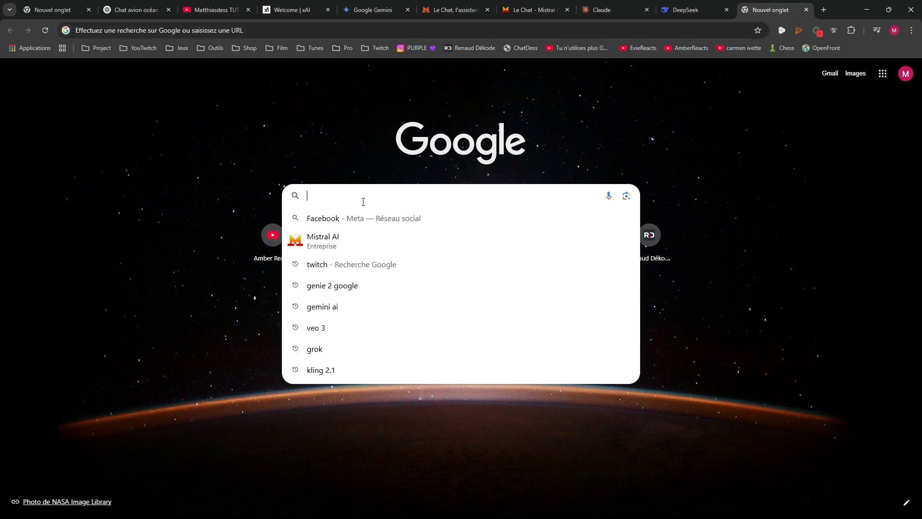
{"action": "type", "text": "impot"}
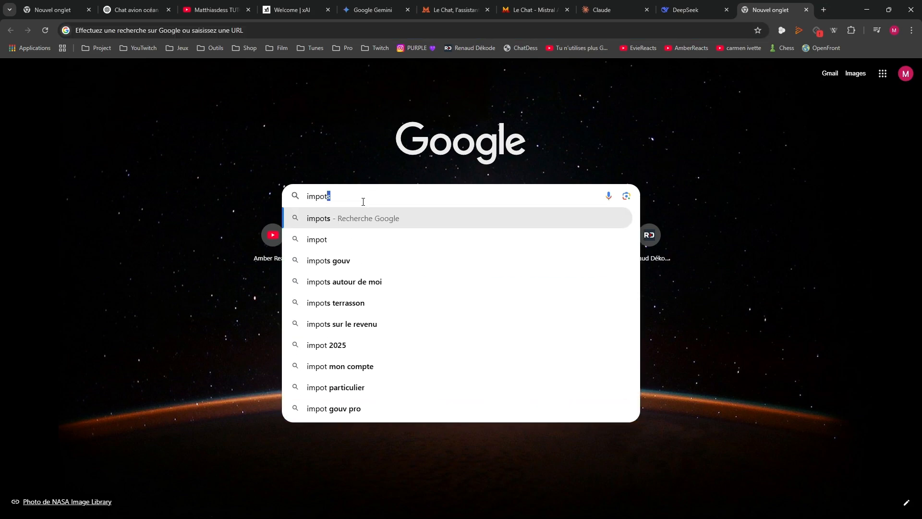
{"action": "left_click", "coordinate": [358, 238]}
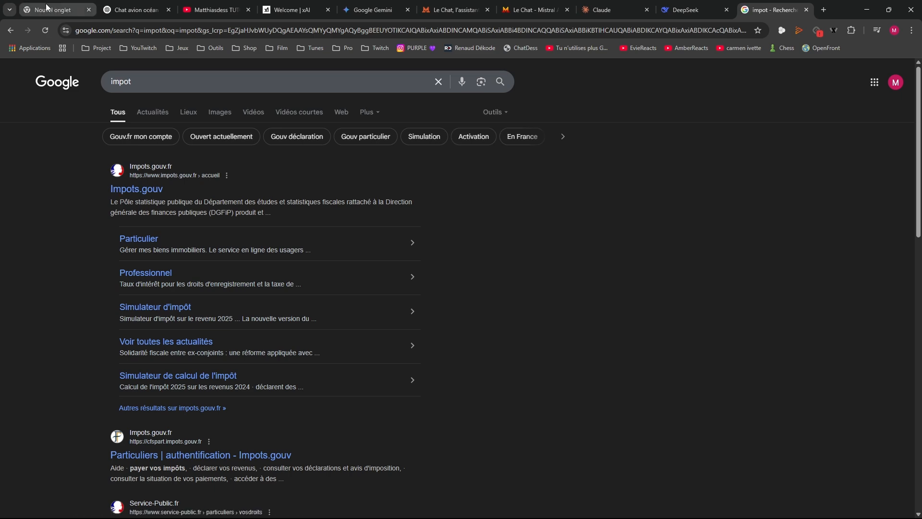
{"action": "left_click", "coordinate": [137, 9]}
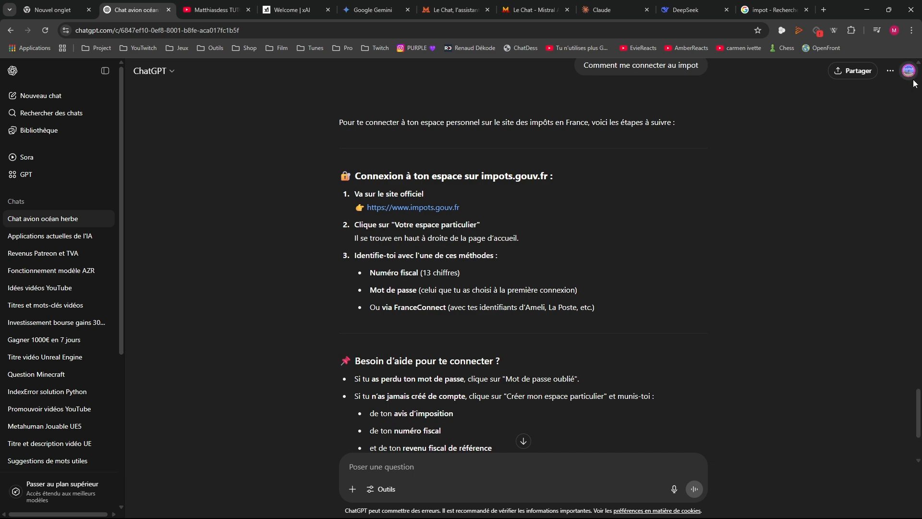
{"action": "left_click", "coordinate": [788, 11]}
{"action": "left_click", "coordinate": [161, 189]}
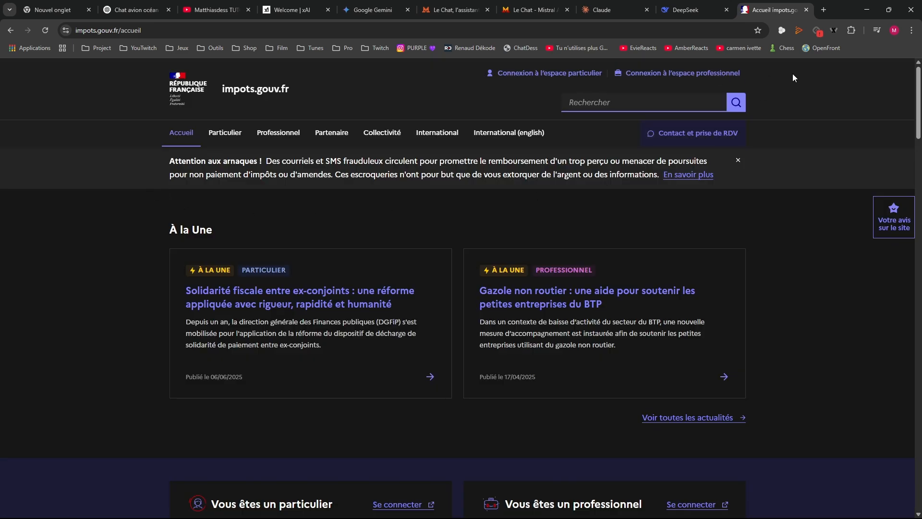
- Compare ChatGPT's connection steps with the impots.gouv.fr home page, looking for the "Votre espace particulier" entry
{"action": "left_click", "coordinate": [109, 14]}
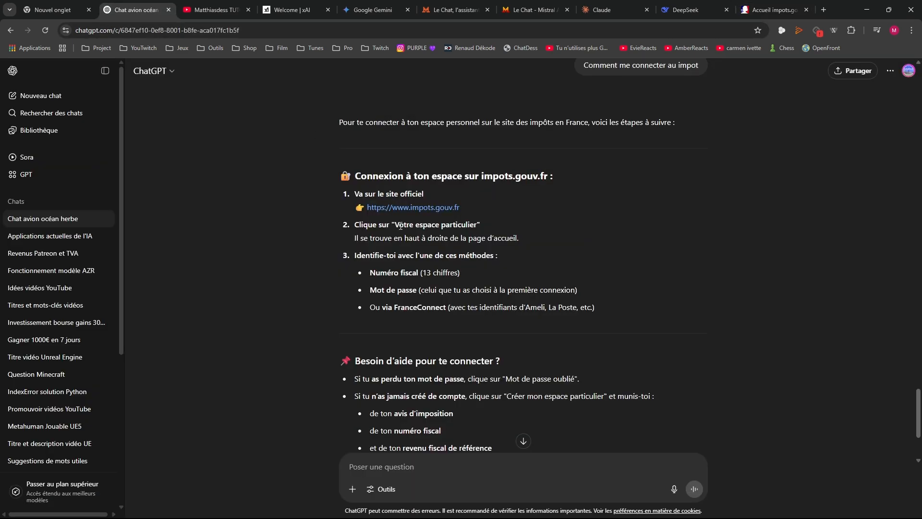
{"action": "left_click", "coordinate": [794, 6]}
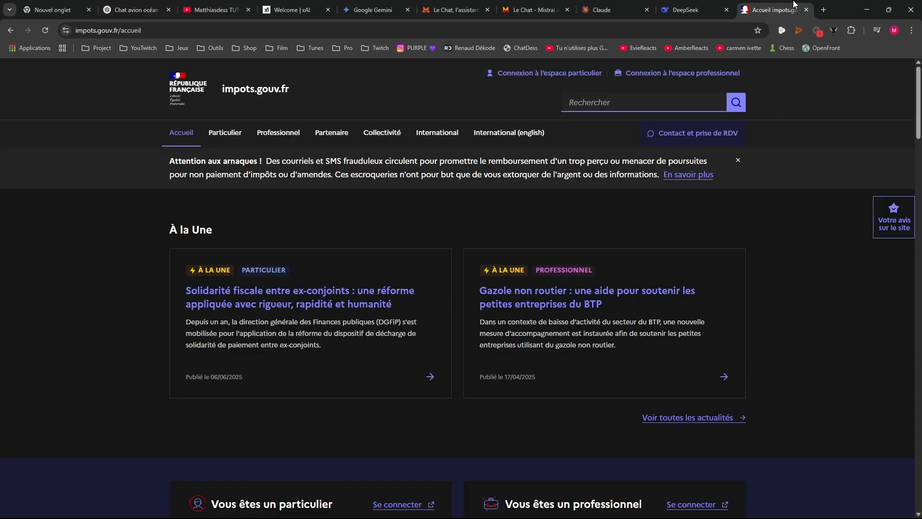
{"action": "left_click", "coordinate": [136, 9]}
{"action": "left_click", "coordinate": [771, 9]}
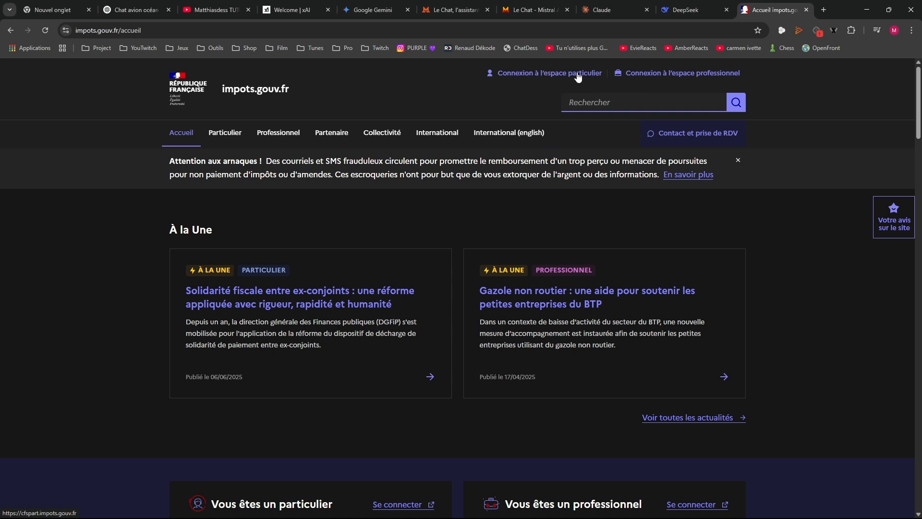
- Copy "Votre espace particulier" from ChatGPT's answer and send the message "je ne trouve pas Votre espace particulier""
{"action": "left_click", "coordinate": [137, 10]}
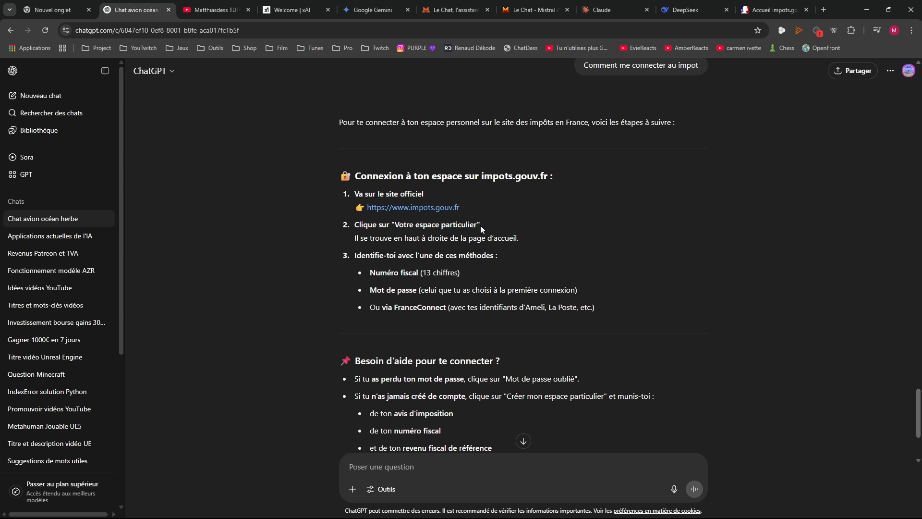
{"action": "left_click_drag", "start_coordinate": [480, 226], "coordinate": [395, 225]}
{"action": "right_click", "coordinate": [406, 232]}
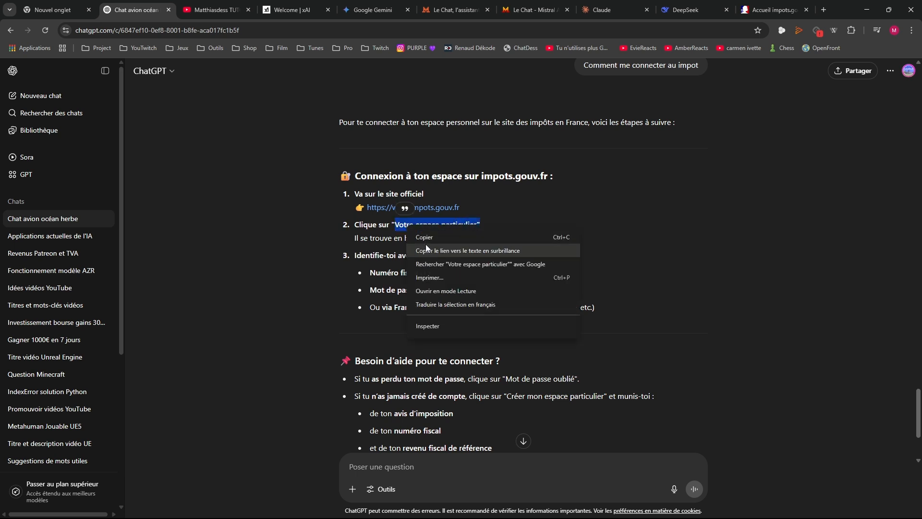
{"action": "left_click", "coordinate": [426, 247]}
{"action": "type", "text": "je"}
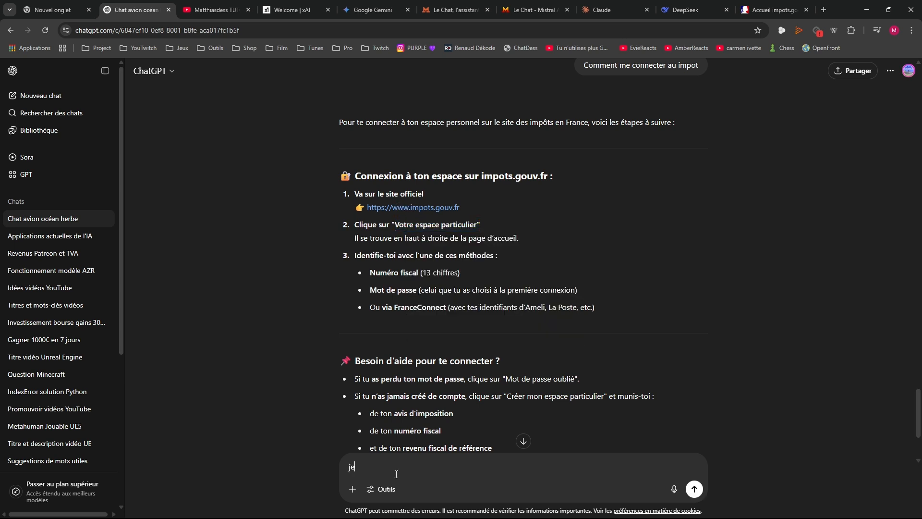
{"action": "type", "text": " ne trouve pas"}
{"action": "key", "text": "ctrl+v"}
{"action": "left_click", "coordinate": [694, 489]}
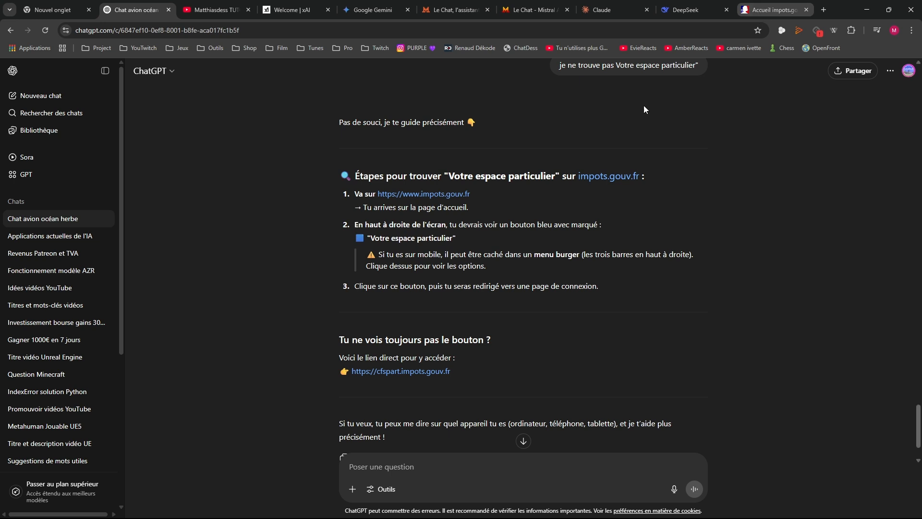
- Review the conversation from the cat image to ChatGPT's latest guidance, and check that guidance against the impots.gouv.fr home page
{"action": "scroll", "coordinate": [500, 310], "scroll_direction": "down", "scroll_amount": 2}
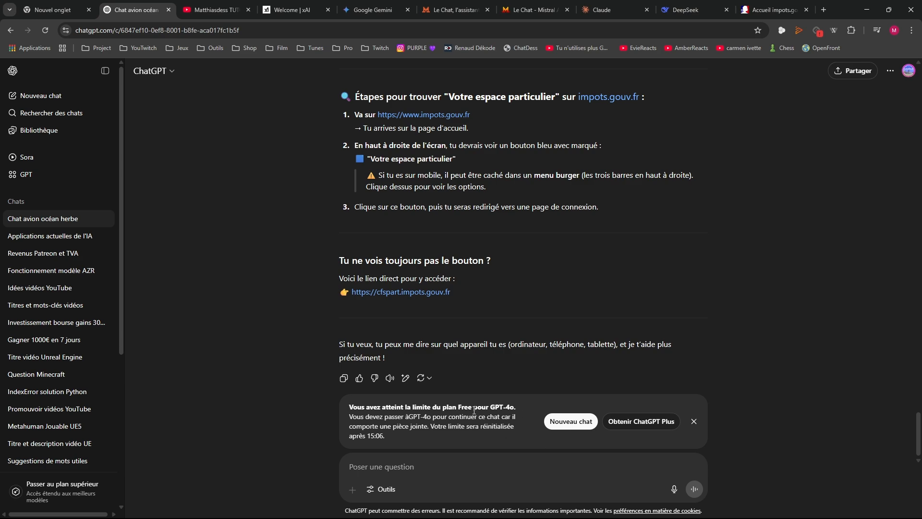
{"action": "scroll", "coordinate": [462, 313], "scroll_direction": "up", "scroll_amount": 20}
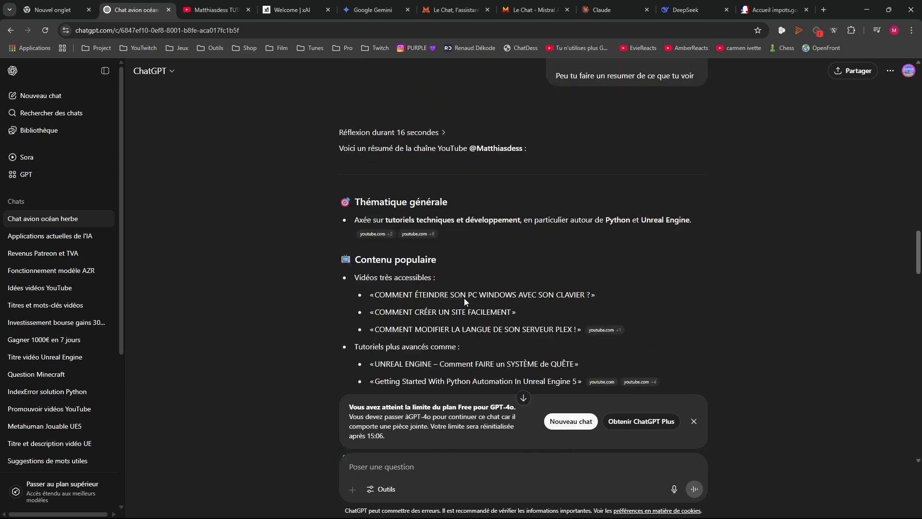
{"action": "scroll", "coordinate": [464, 302], "scroll_direction": "up", "scroll_amount": 20}
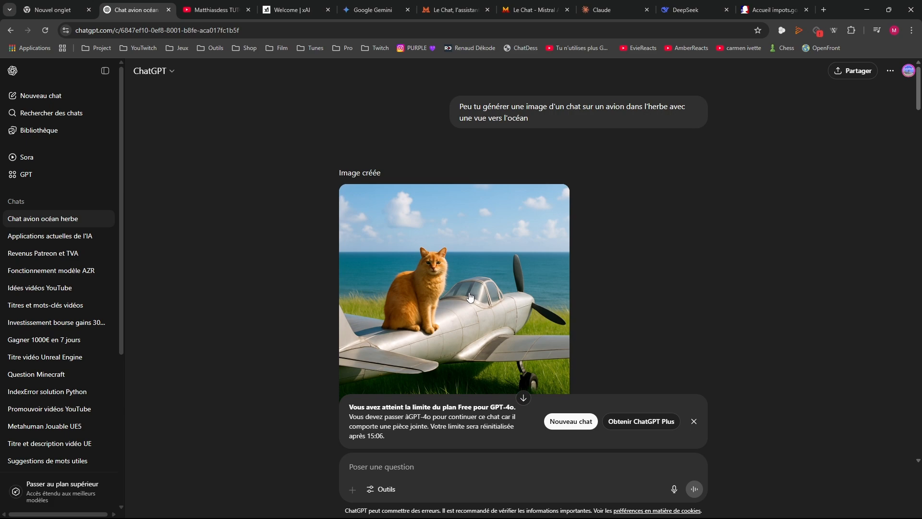
{"action": "scroll", "coordinate": [470, 297], "scroll_direction": "down", "scroll_amount": 20}
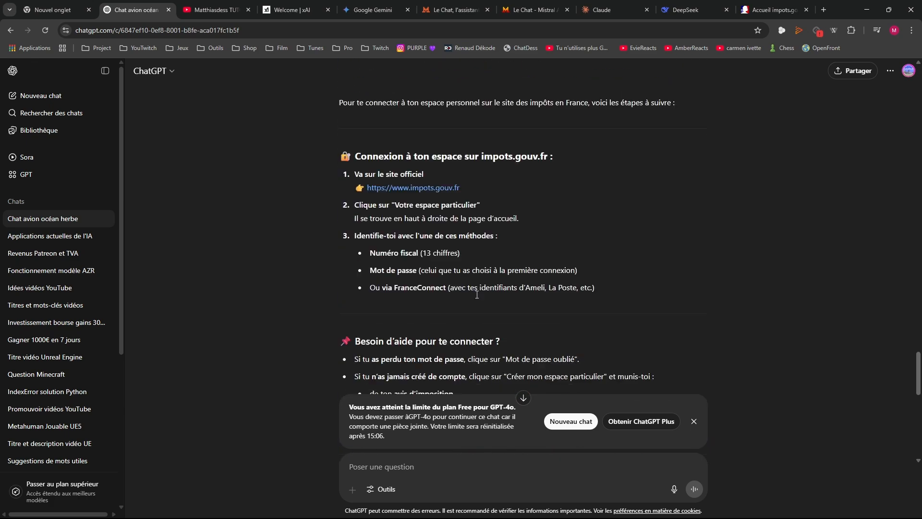
{"action": "scroll", "coordinate": [477, 294], "scroll_direction": "down", "scroll_amount": 10}
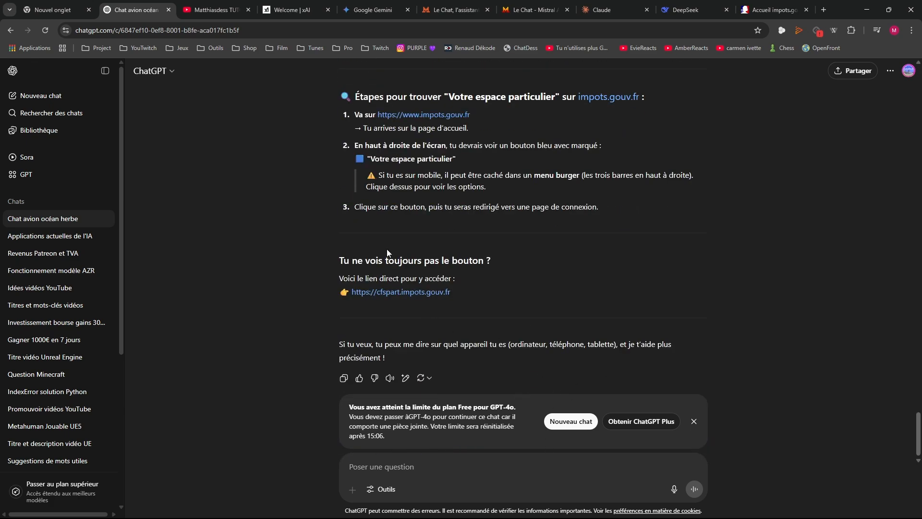
{"action": "scroll", "coordinate": [408, 226], "scroll_direction": "up", "scroll_amount": 5}
{"action": "scroll", "coordinate": [470, 215], "scroll_direction": "down", "scroll_amount": 3}
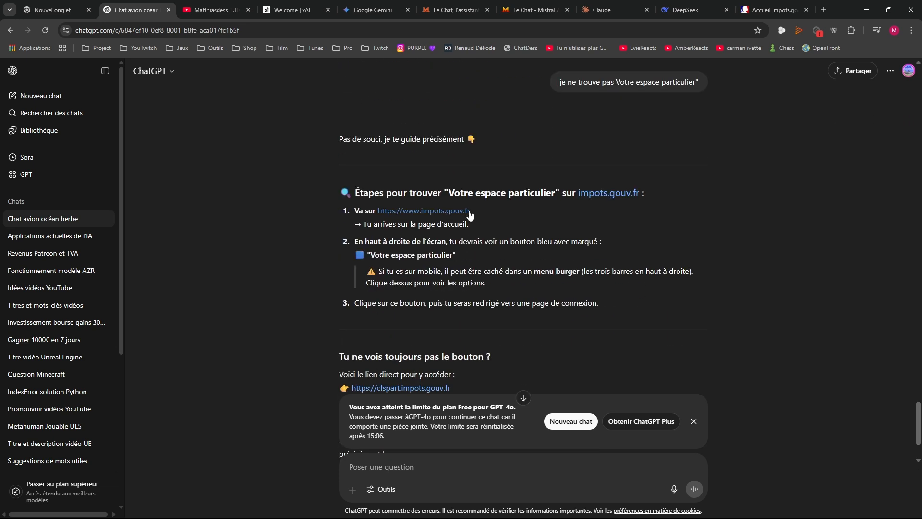
{"action": "left_click", "coordinate": [769, 8]}
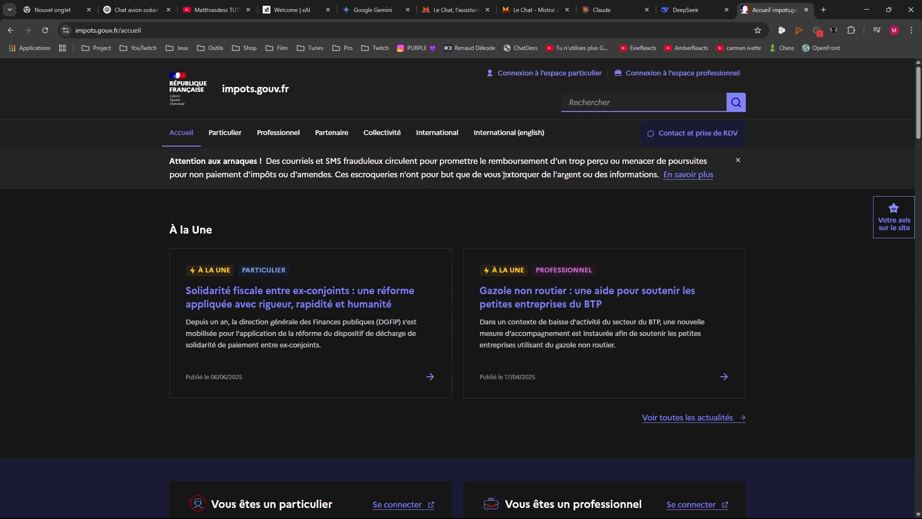
{"action": "left_click", "coordinate": [105, 6]}
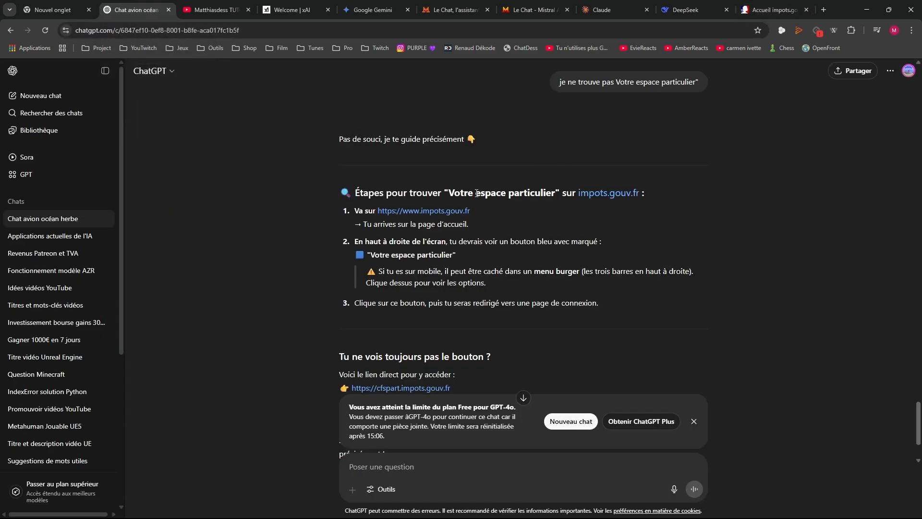
{"action": "left_click", "coordinate": [757, 6]}
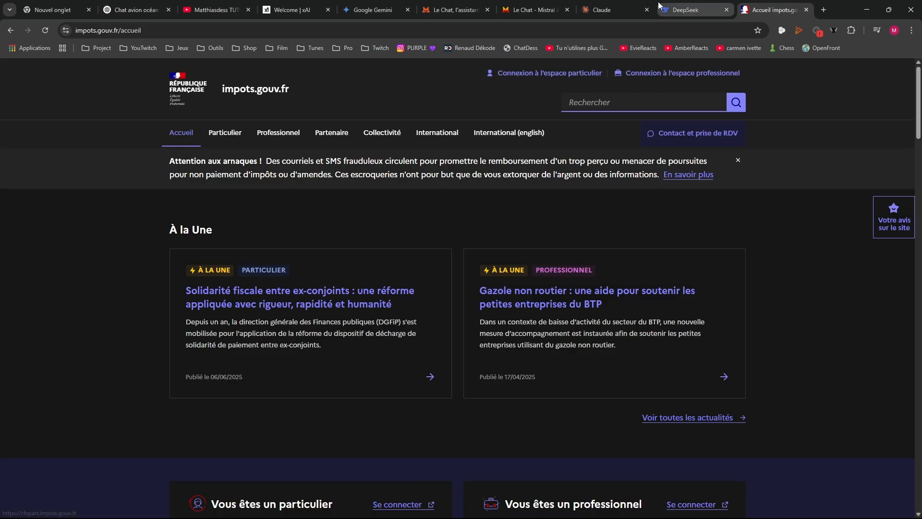
- Return to ChatGPT and draft the follow-up question "esque cest connexion espace parti" without sending it
{"action": "left_click", "coordinate": [121, 6]}
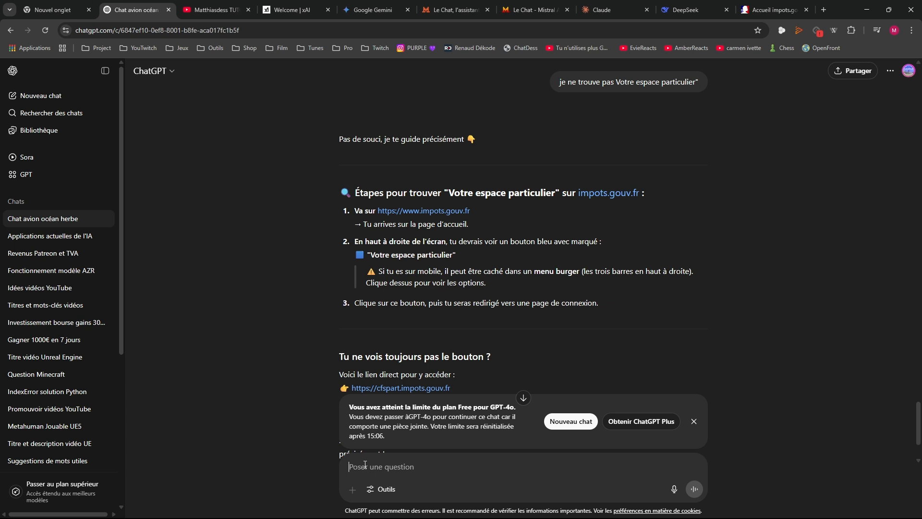
{"action": "type", "text": "co"}
{"action": "type", "text": "s"}
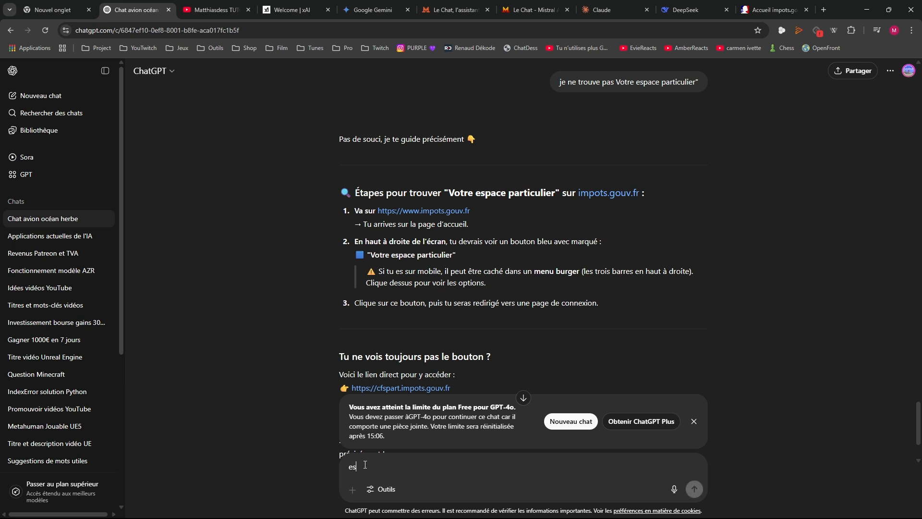
{"action": "type", "text": "que ces"}
{"action": "type", "text": "t conne"}
{"action": "type", "text": "xio"}
{"action": "type", "text": "n ep"}
{"action": "type", "text": "pace parti"}
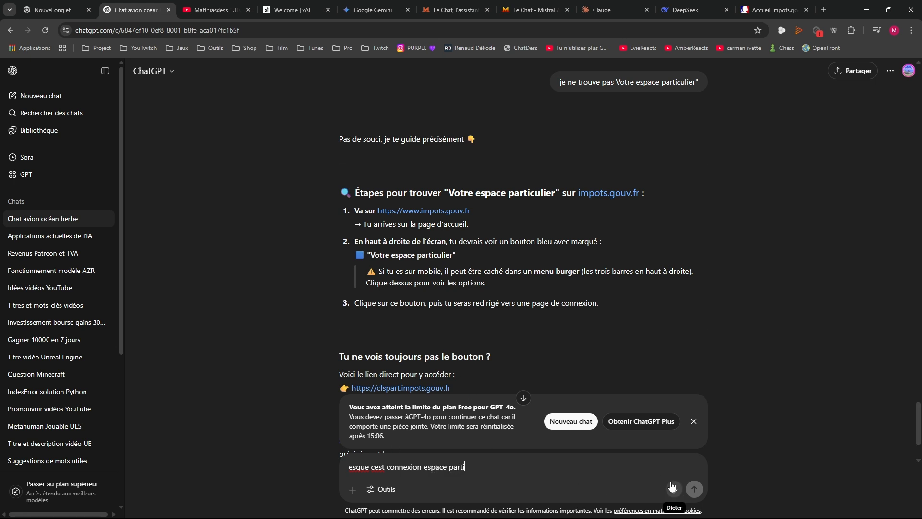
- Reread ChatGPT's tax-site connection instructions, the account help section and the steps for finding "Votre espace particulier"
{"action": "scroll", "coordinate": [624, 375], "scroll_direction": "down", "scroll_amount": 2}
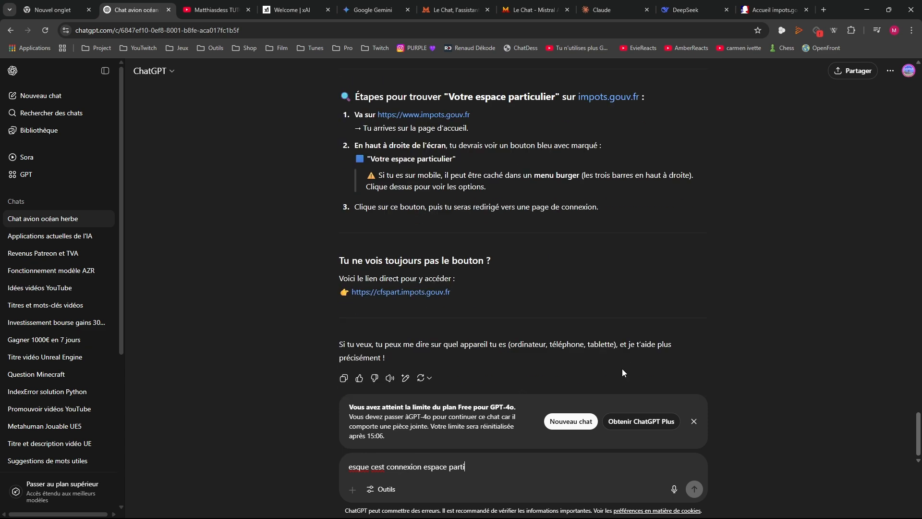
{"action": "scroll", "coordinate": [528, 269], "scroll_direction": "up", "scroll_amount": 10}
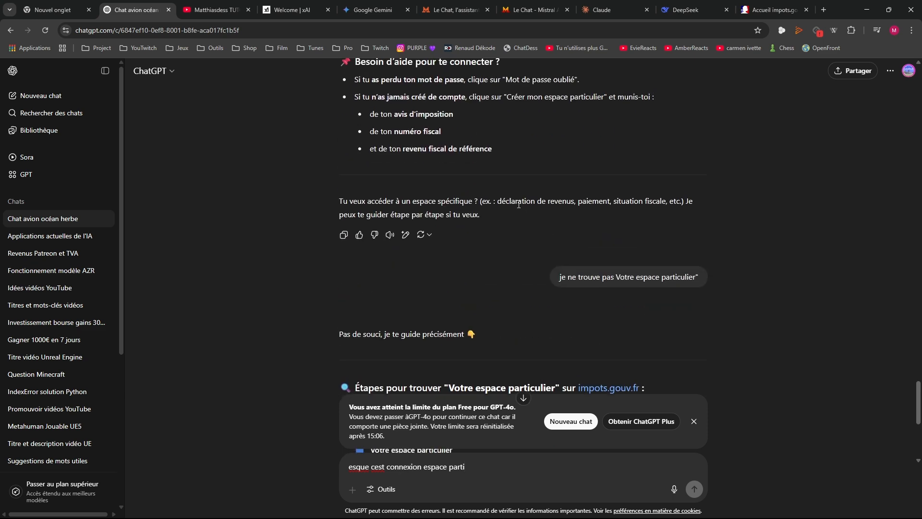
{"action": "scroll", "coordinate": [461, 221], "scroll_direction": "up", "scroll_amount": 2}
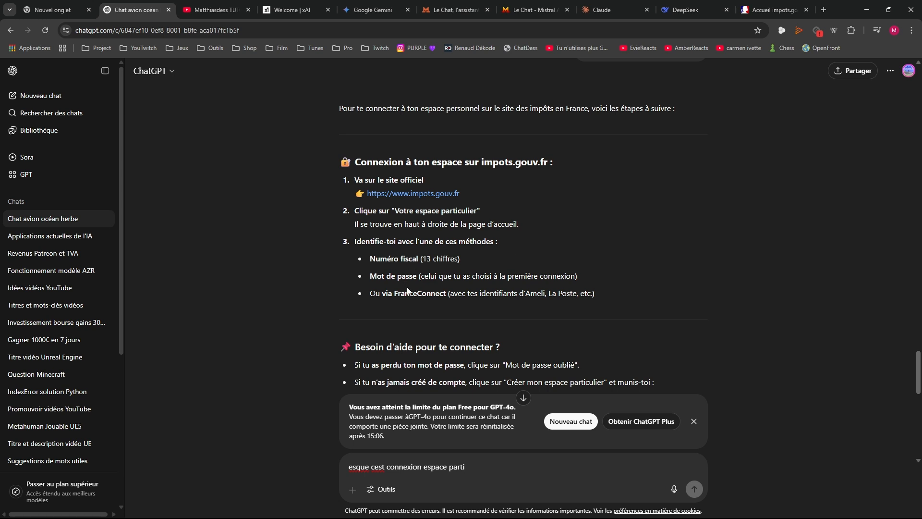
{"action": "scroll", "coordinate": [377, 234], "scroll_direction": "down", "scroll_amount": 3}
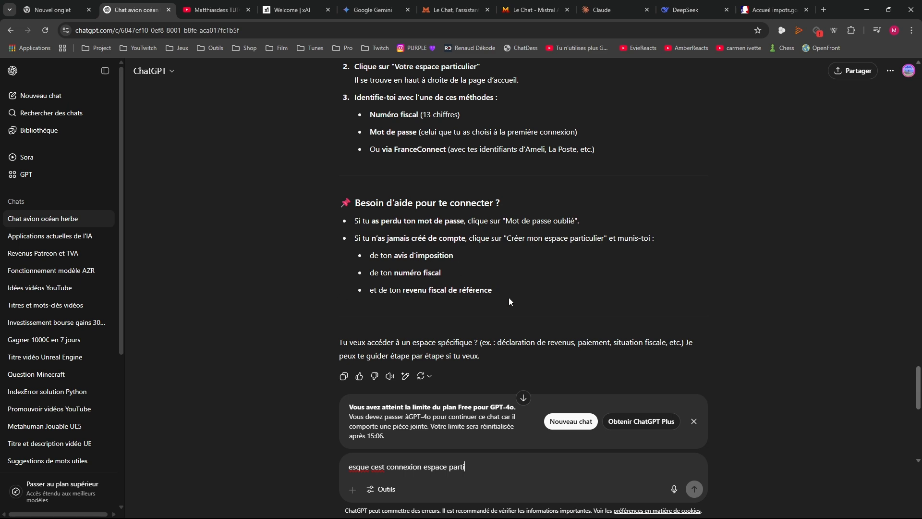
{"action": "scroll", "coordinate": [661, 358], "scroll_direction": "down", "scroll_amount": 5}
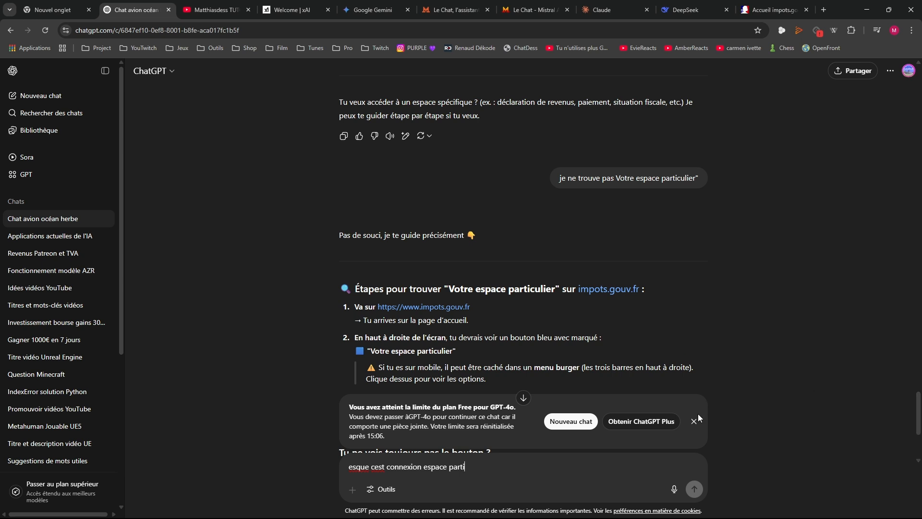
{"action": "scroll", "coordinate": [744, 363], "scroll_direction": "down", "scroll_amount": 1}
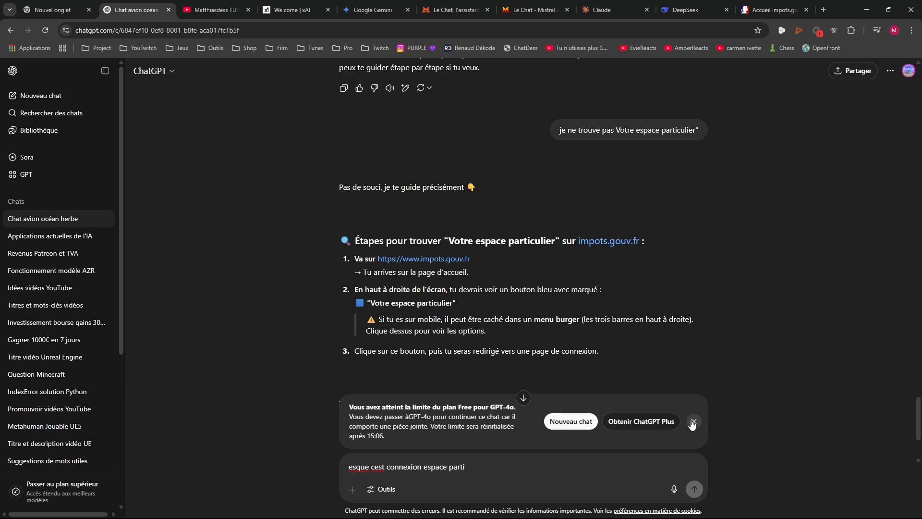
- Open the ChatGPT conversation "Applications actuelles de l'IA" and dismiss the plan limit notice
{"action": "scroll", "coordinate": [465, 372], "scroll_direction": "down", "scroll_amount": 3}
{"action": "left_click", "coordinate": [43, 245]}
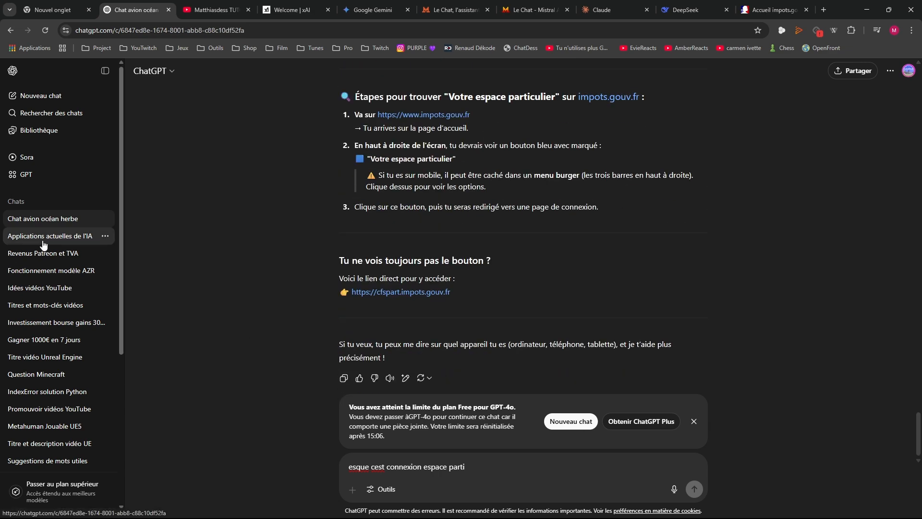
{"action": "left_click", "coordinate": [693, 427]}
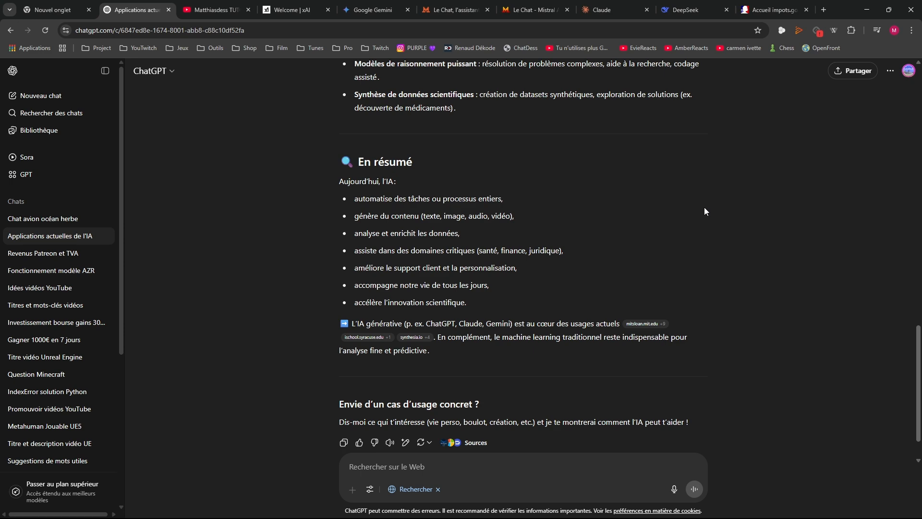
- Search Google for "gemini ai studio" in a new tab and open the Stream page of Google AI Studio
{"action": "left_click", "coordinate": [824, 9]}
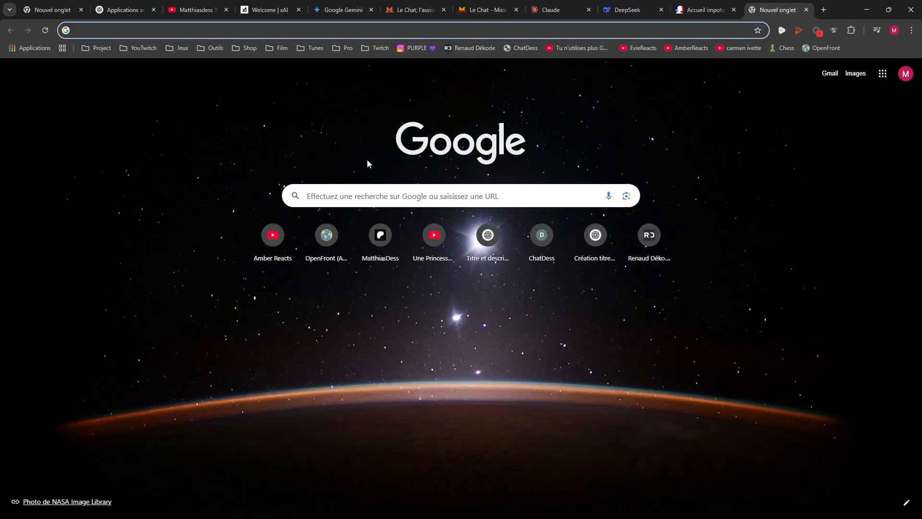
{"action": "left_click", "coordinate": [354, 204]}
{"action": "type", "text": "gem"}
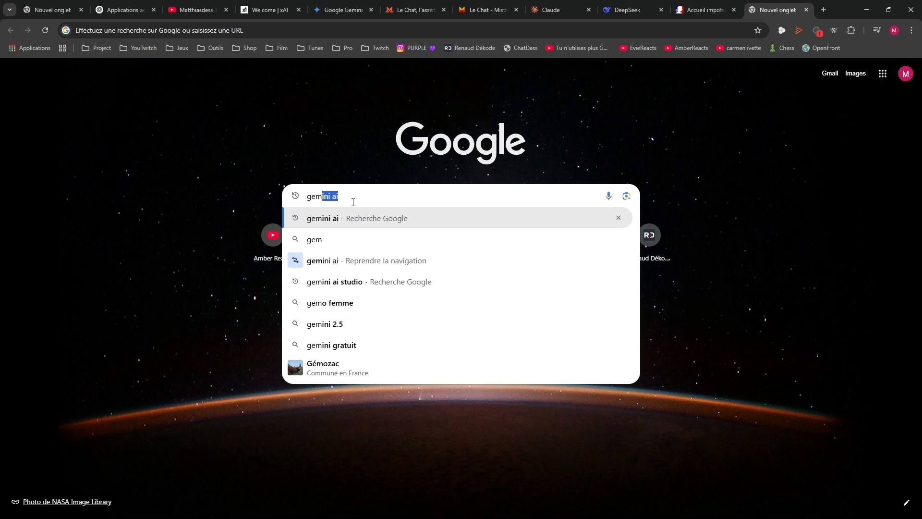
{"action": "left_click", "coordinate": [336, 282]}
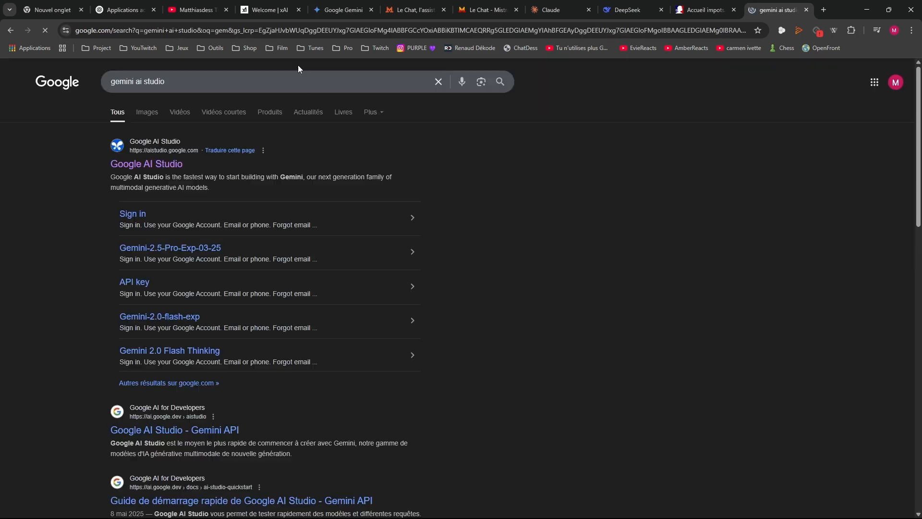
{"action": "left_click", "coordinate": [132, 168]}
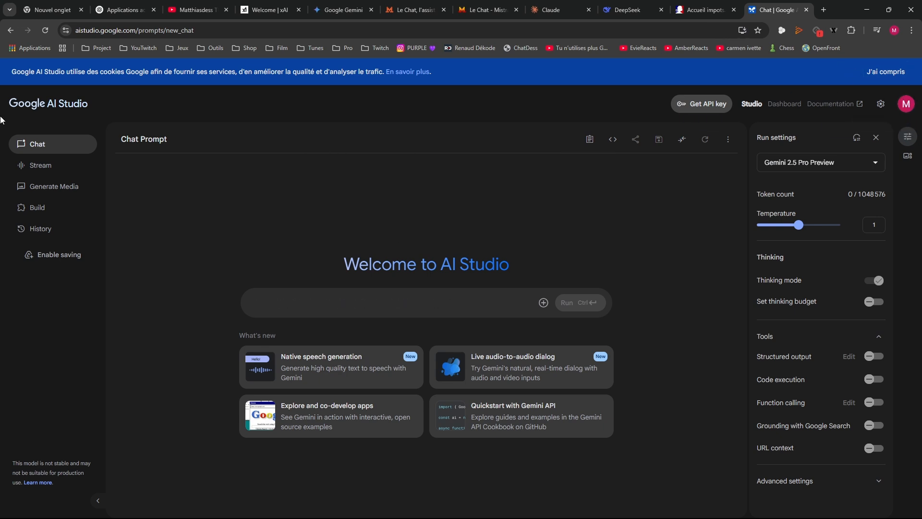
{"action": "left_click", "coordinate": [48, 176]}
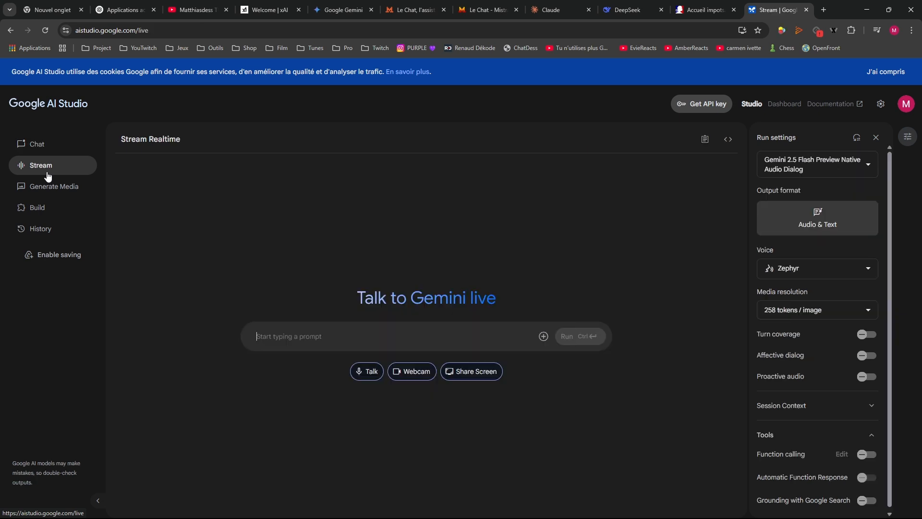
- Start a screen share with Gemini live and select the "Accueil impots.gouv.fr" browser tab as the source
{"action": "left_click", "coordinate": [485, 375]}
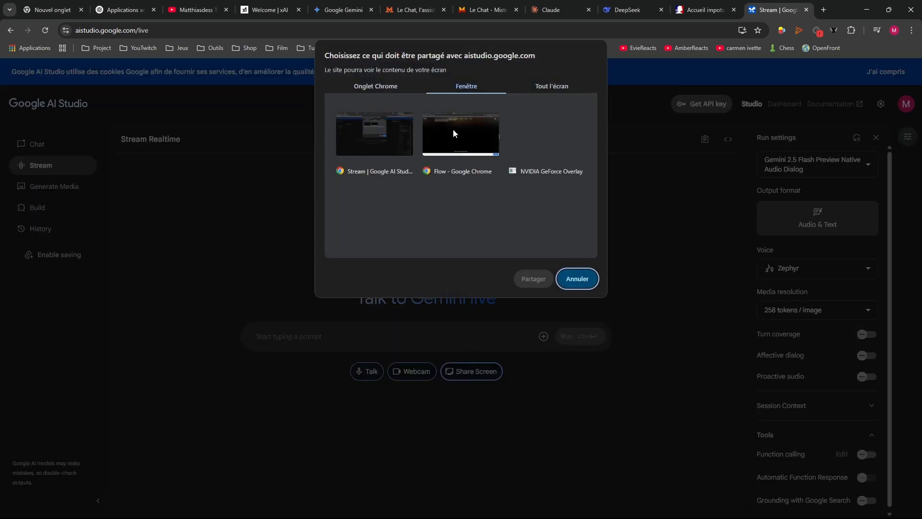
{"action": "left_click", "coordinate": [401, 86]}
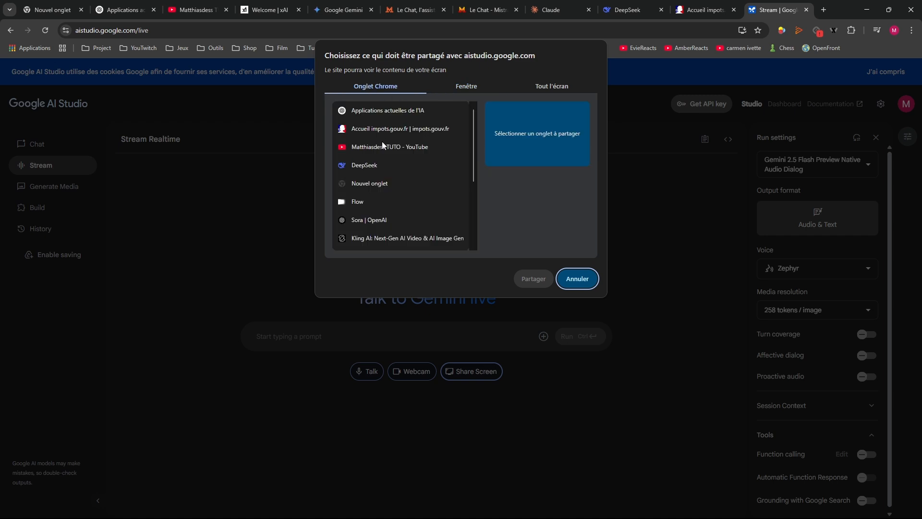
{"action": "scroll", "coordinate": [381, 151], "scroll_direction": "down", "scroll_amount": 3}
{"action": "scroll", "coordinate": [368, 162], "scroll_direction": "up", "scroll_amount": 3}
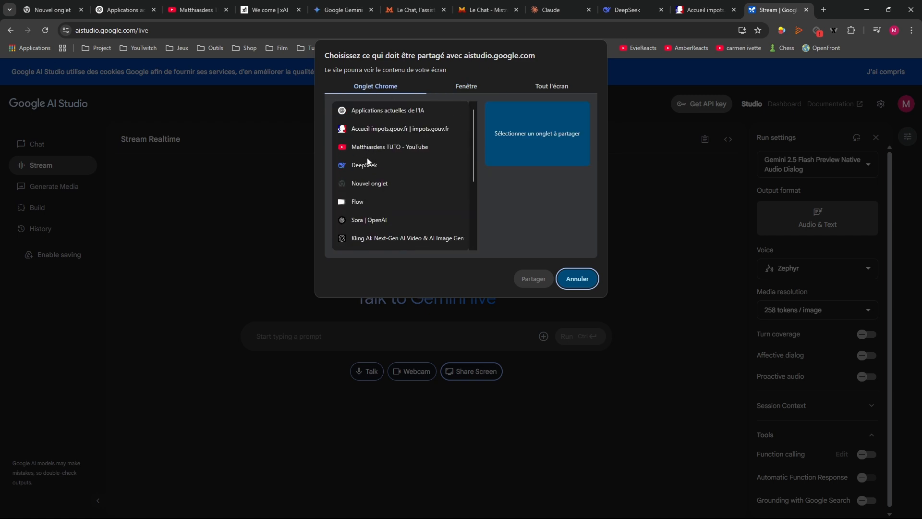
{"action": "left_click", "coordinate": [389, 131]}
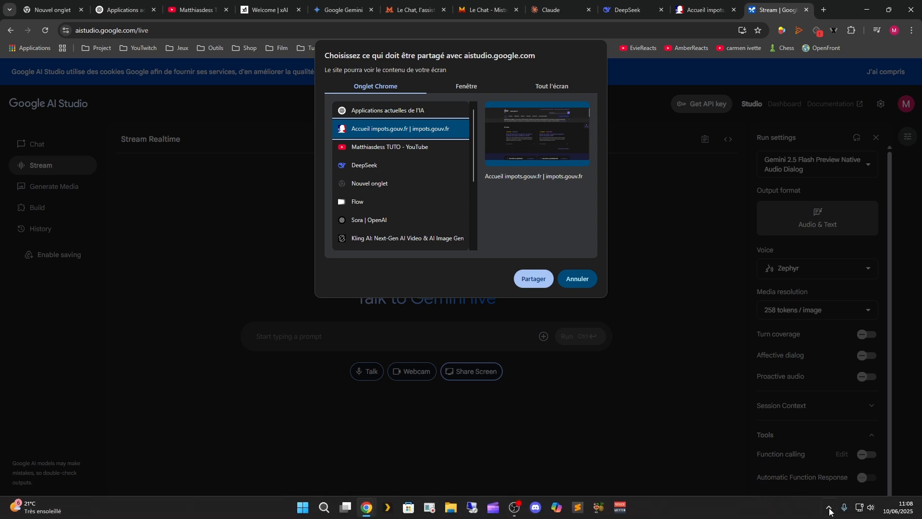
- Check the system volume and set the audio device to "Haut-parleurs (Steam Streaming Speakers)"
{"action": "left_click", "coordinate": [864, 509]}
{"action": "left_click", "coordinate": [785, 451]}
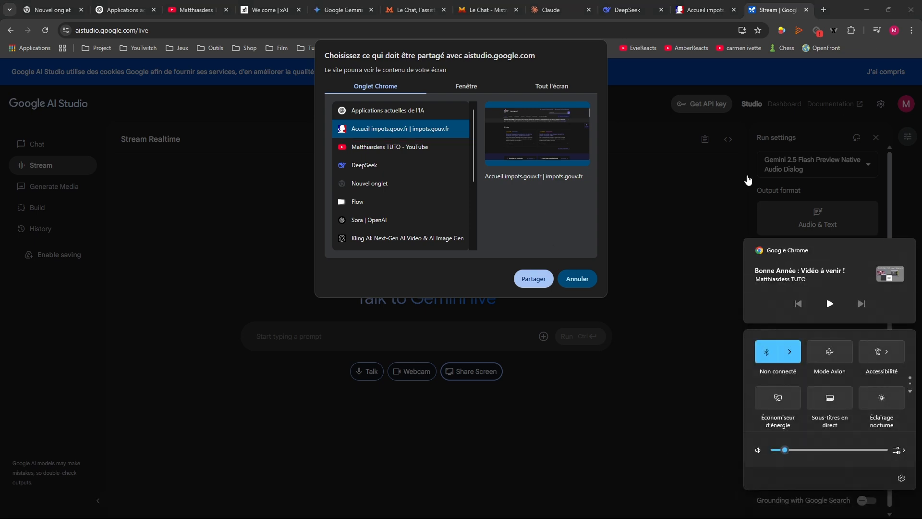
{"action": "mouse_move", "coordinate": [685, 513]}
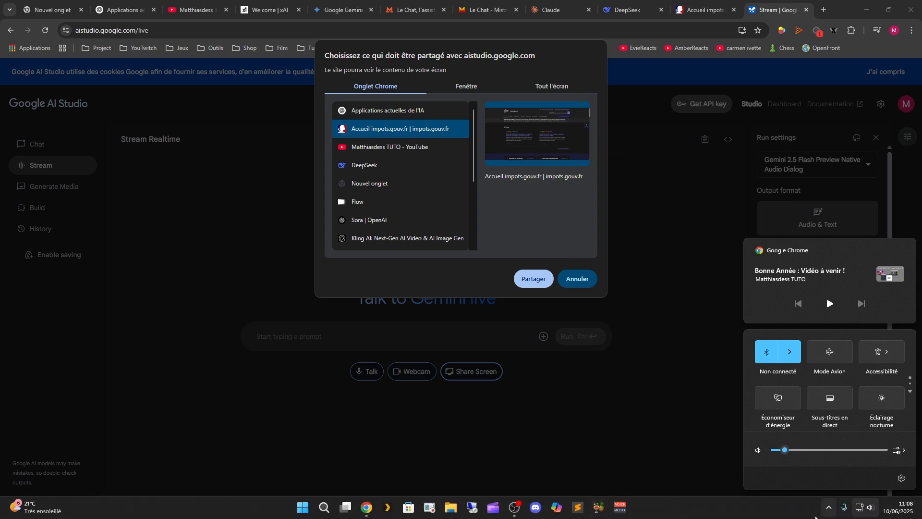
{"action": "left_click", "coordinate": [409, 446]}
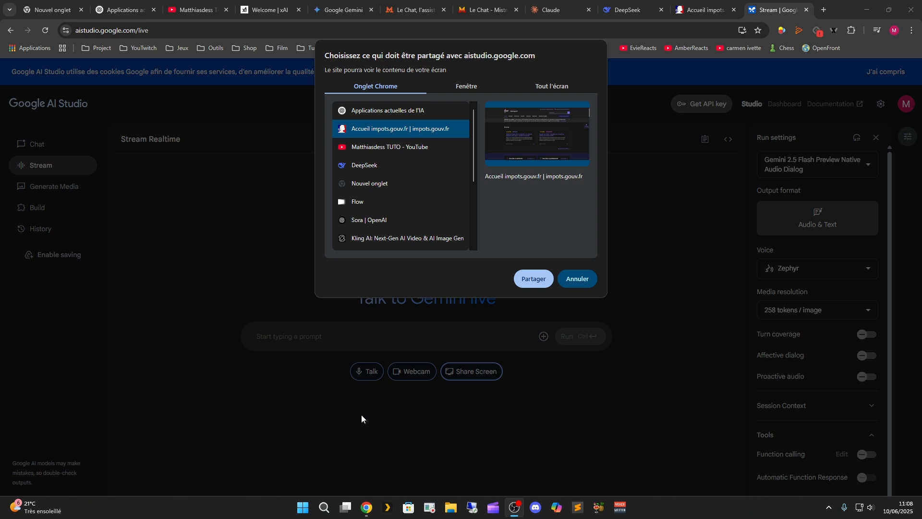
{"action": "right_click", "coordinate": [327, 395]}
{"action": "left_click", "coordinate": [347, 376]}
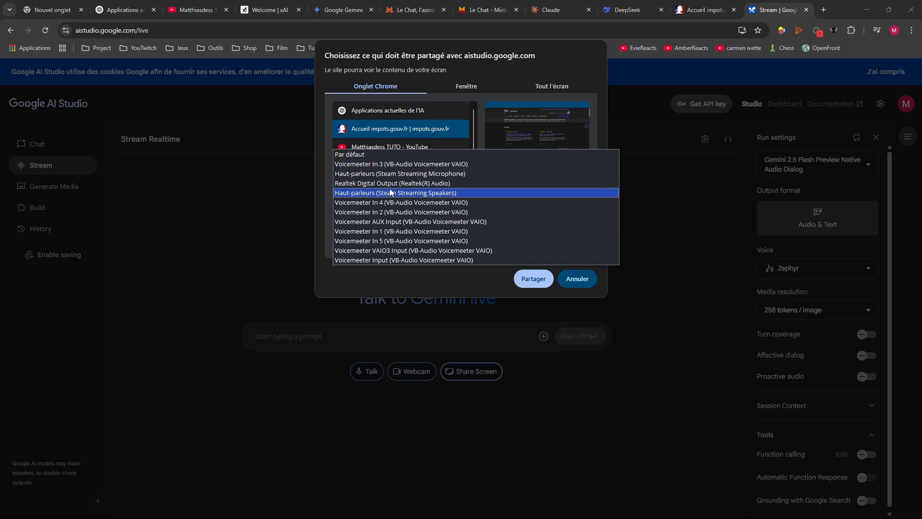
{"action": "left_click", "coordinate": [390, 193]}
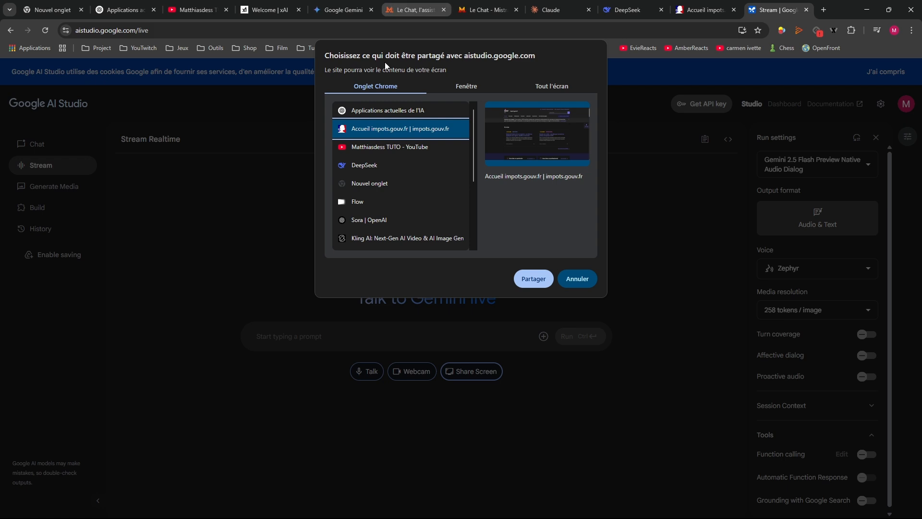
- Share the impots.gouv.fr tab with microphone access allowed while visiting AI Studio, and end the stream after asking Gemini how to connect
{"action": "left_click", "coordinate": [530, 280]}
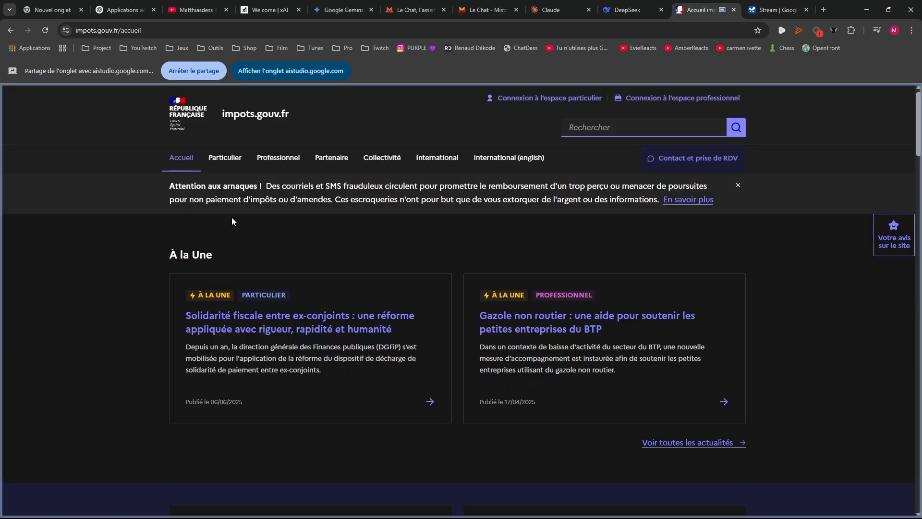
{"action": "left_click", "coordinate": [781, 9]}
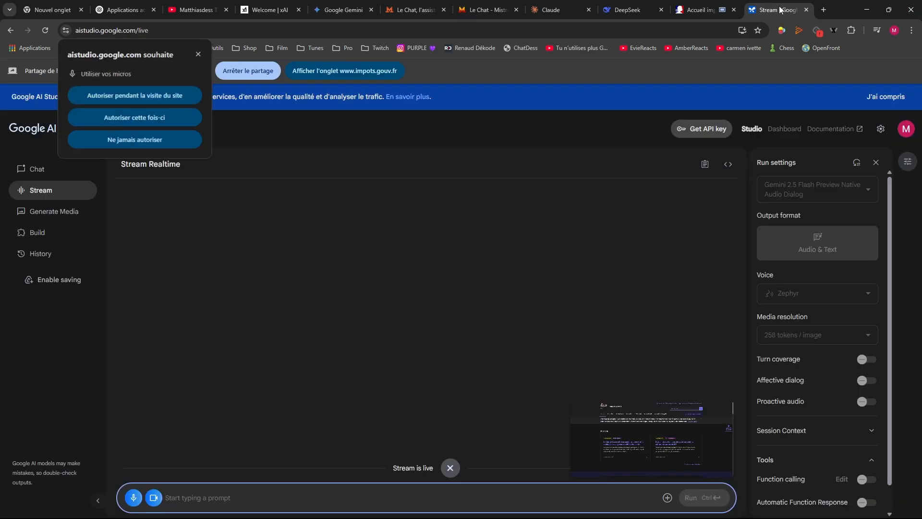
{"action": "left_click", "coordinate": [137, 93]}
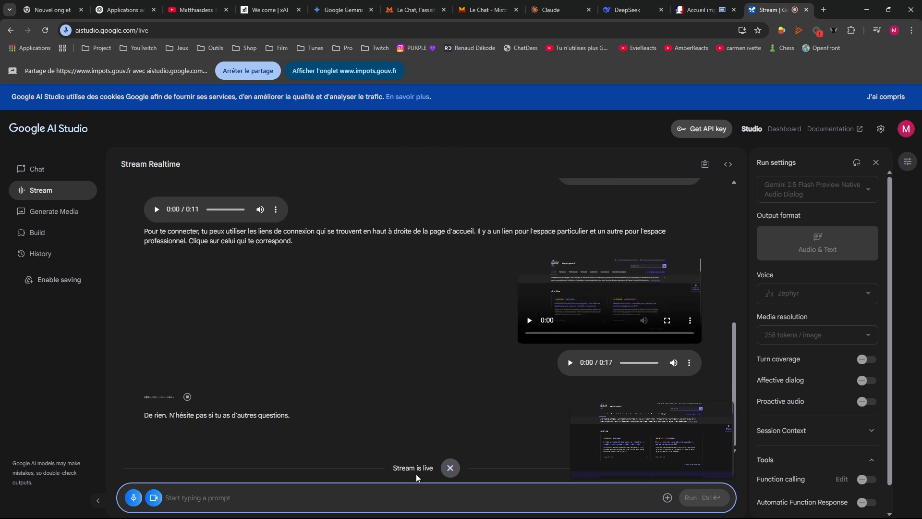
{"action": "left_click", "coordinate": [451, 470]}
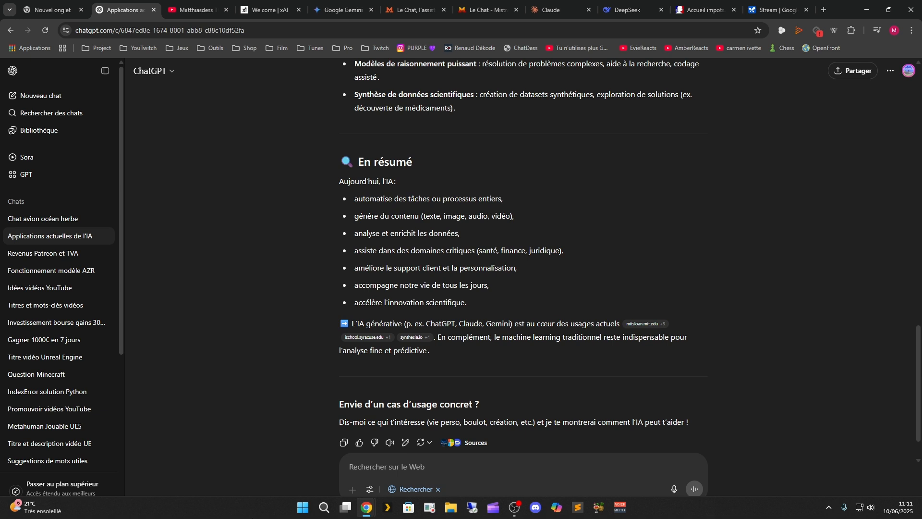
- Return to Google AI Studio and clear the finished stream to get a fresh Gemini live session
{"action": "left_click", "coordinate": [774, 9]}
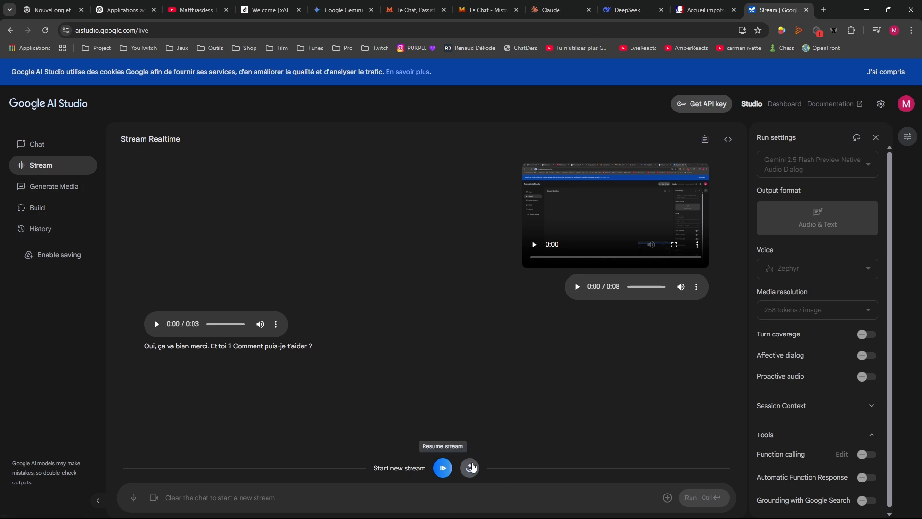
{"action": "left_click", "coordinate": [470, 468]}
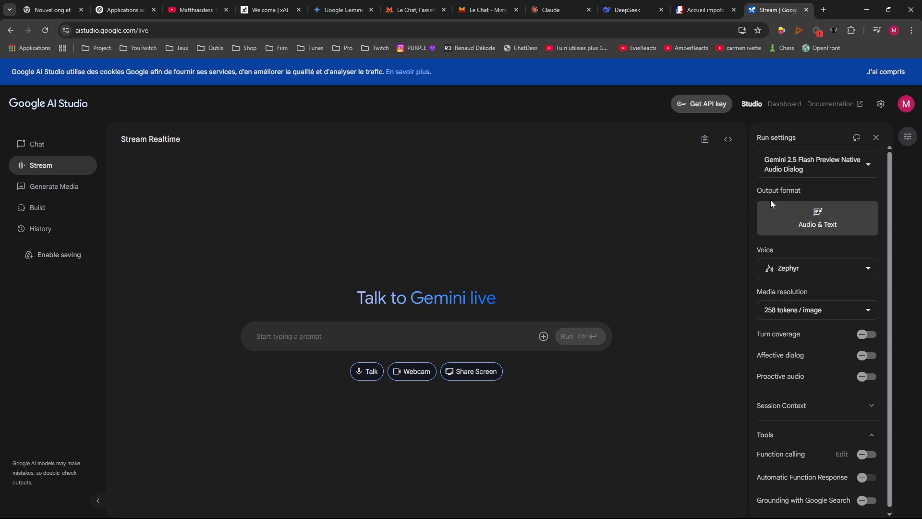
{"action": "scroll", "coordinate": [826, 384], "scroll_direction": "down", "scroll_amount": 1}
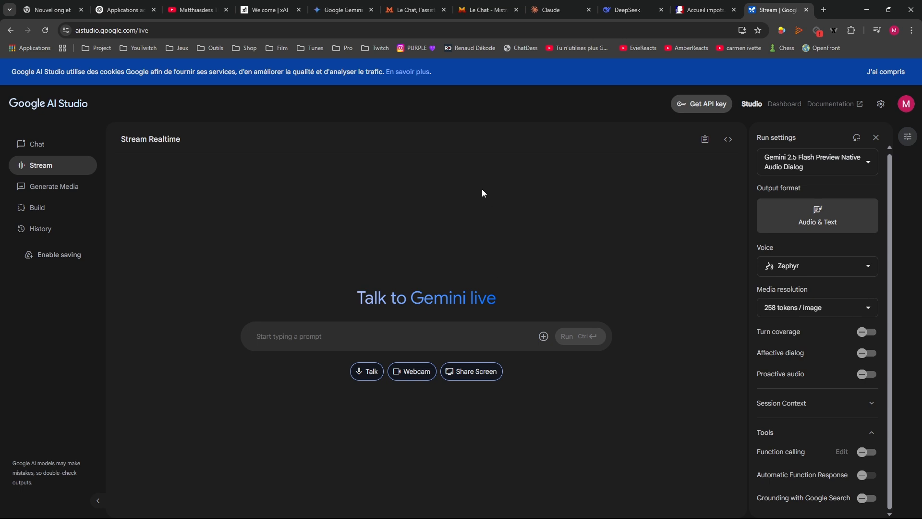
- Return to ChatGPT and review the conversations "Chat avion océan herbe" and "Fonctionnement modèle AZR", including the AZR Python code
{"action": "left_click", "coordinate": [130, 12]}
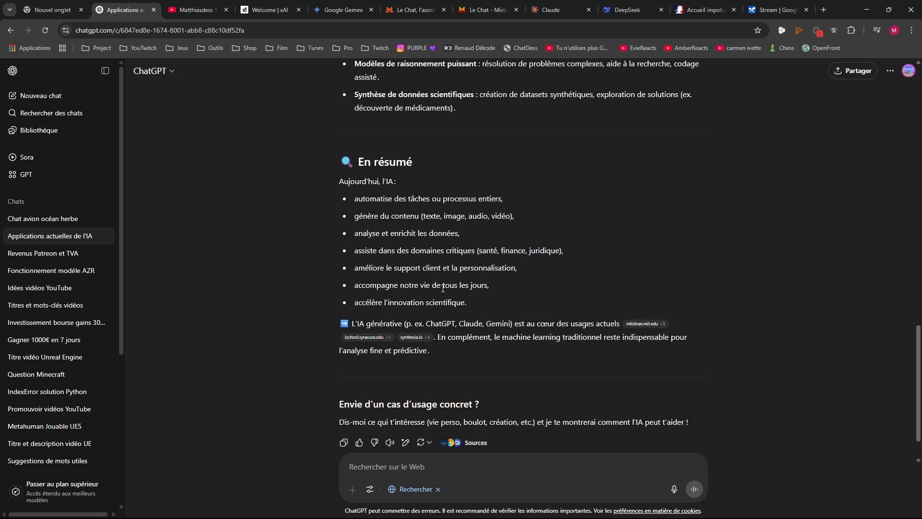
{"action": "left_click", "coordinate": [19, 219]}
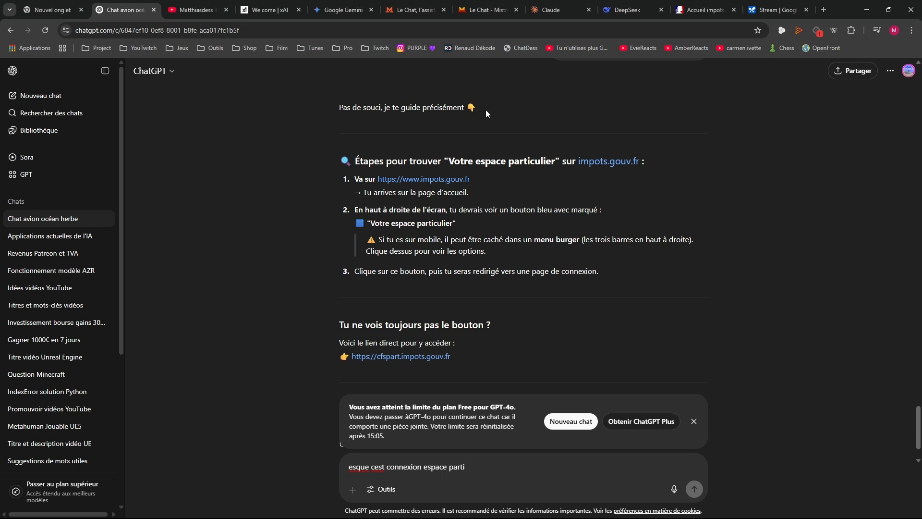
{"action": "left_click", "coordinate": [43, 271]}
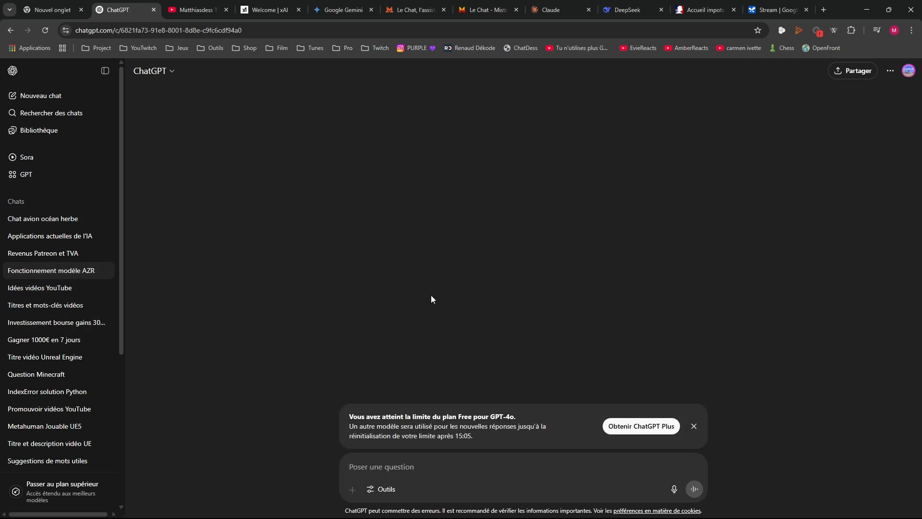
{"action": "scroll", "coordinate": [422, 308], "scroll_direction": "up", "scroll_amount": 9}
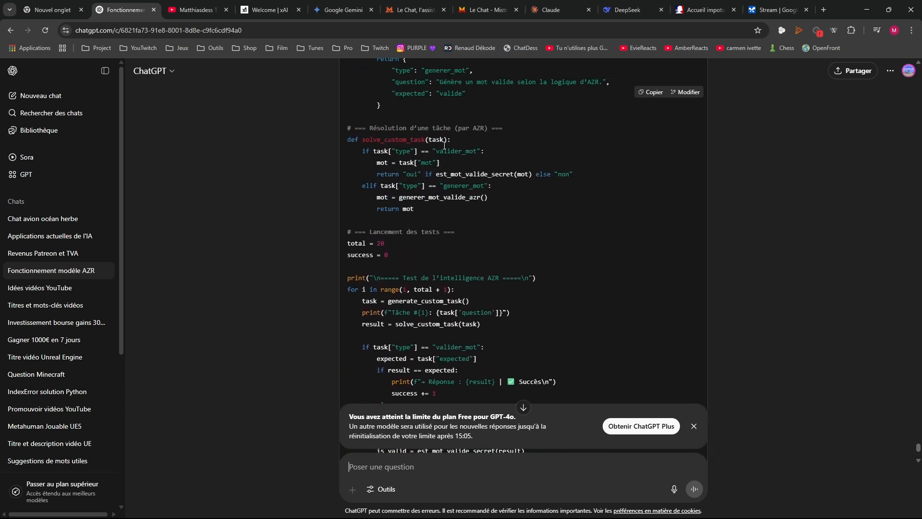
{"action": "scroll", "coordinate": [447, 237], "scroll_direction": "up", "scroll_amount": 8}
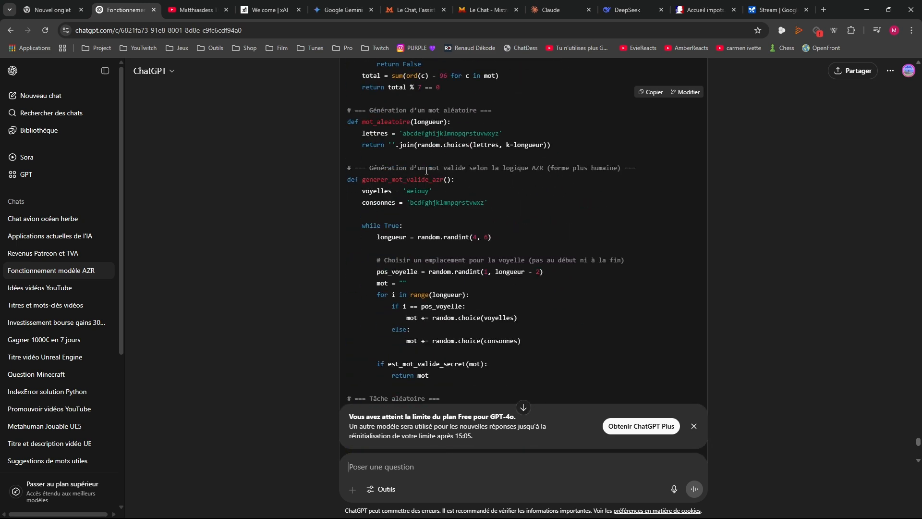
- Open the "Idées vidéos YouTube" conversation and review the video script from its conclusion back to the introduction
{"action": "left_click", "coordinate": [40, 293]}
{"action": "scroll", "coordinate": [333, 298], "scroll_direction": "up", "scroll_amount": 6}
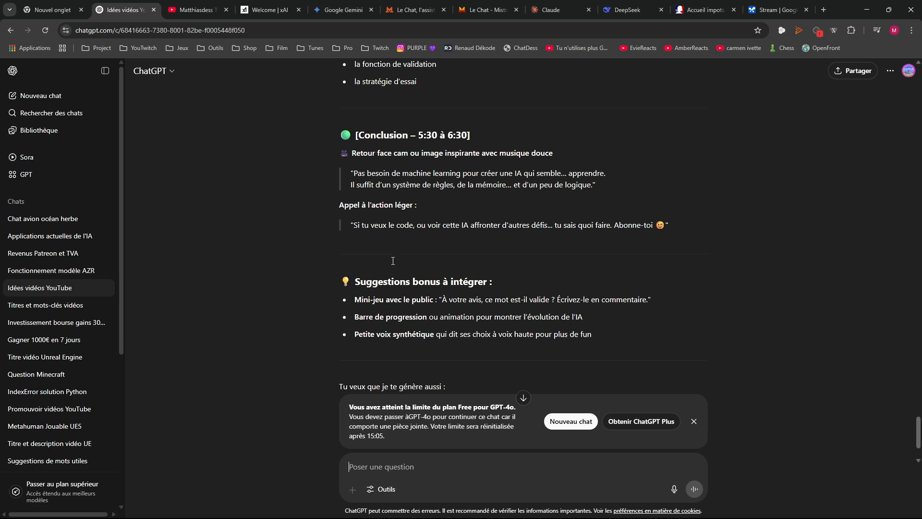
{"action": "scroll", "coordinate": [393, 259], "scroll_direction": "up", "scroll_amount": 10}
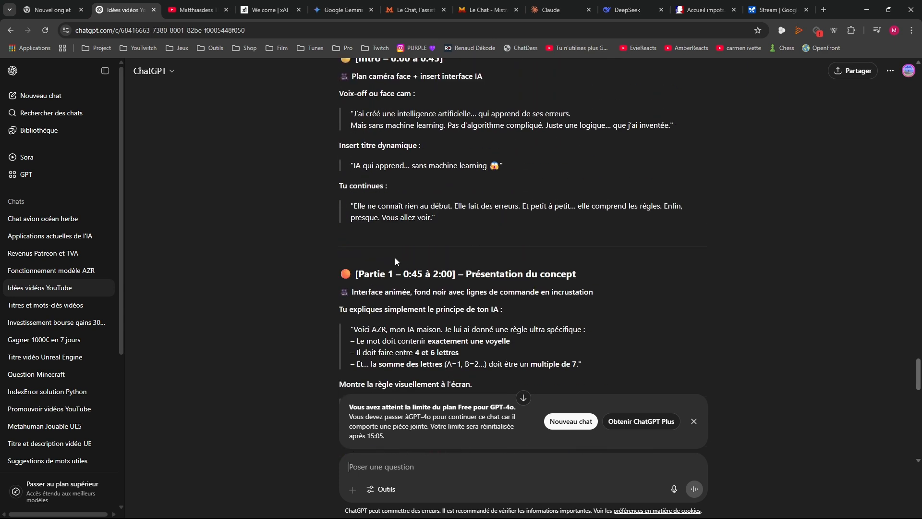
- Open the "Titres et mots-clés vidéos" conversation and examine its first request, the suggested titles and tags, and the keywords without hashtags
{"action": "left_click", "coordinate": [38, 307]}
{"action": "scroll", "coordinate": [384, 303], "scroll_direction": "up", "scroll_amount": 10}
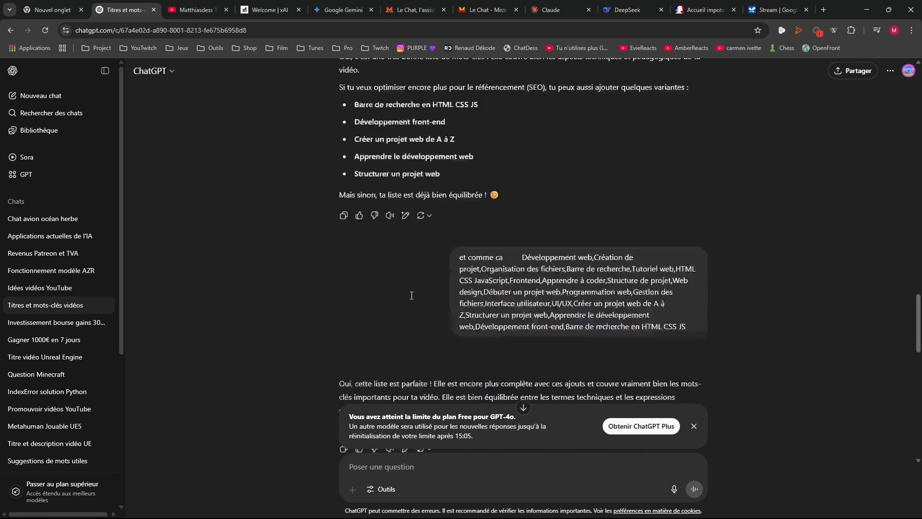
{"action": "scroll", "coordinate": [412, 295], "scroll_direction": "up", "scroll_amount": 10}
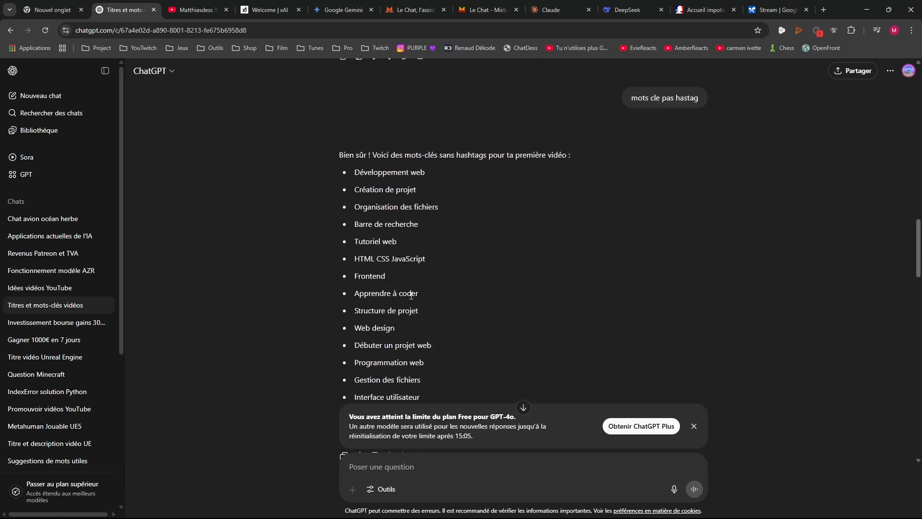
{"action": "scroll", "coordinate": [410, 294], "scroll_direction": "up", "scroll_amount": 10}
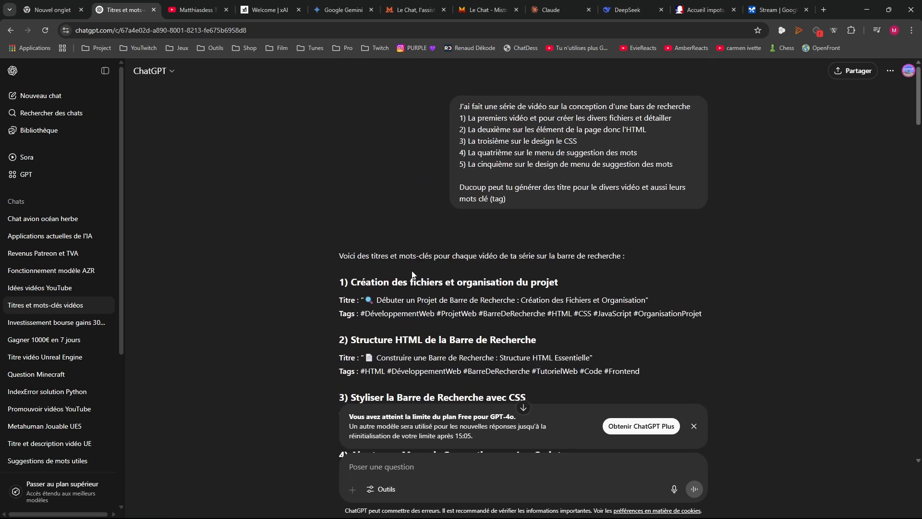
{"action": "scroll", "coordinate": [416, 281], "scroll_direction": "down", "scroll_amount": 4}
{"action": "scroll", "coordinate": [416, 282], "scroll_direction": "down", "scroll_amount": 5}
{"action": "scroll", "coordinate": [397, 174], "scroll_direction": "down", "scroll_amount": 10}
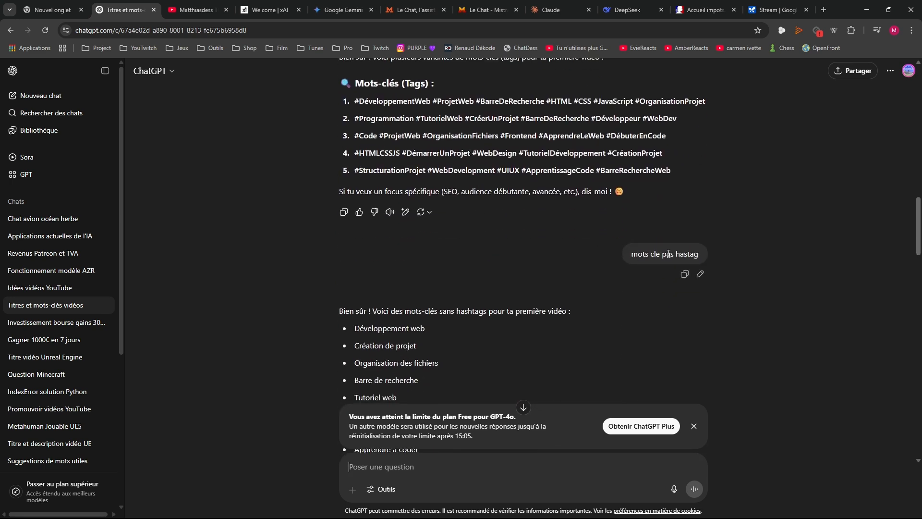
{"action": "scroll", "coordinate": [607, 264], "scroll_direction": "down", "scroll_amount": 2}
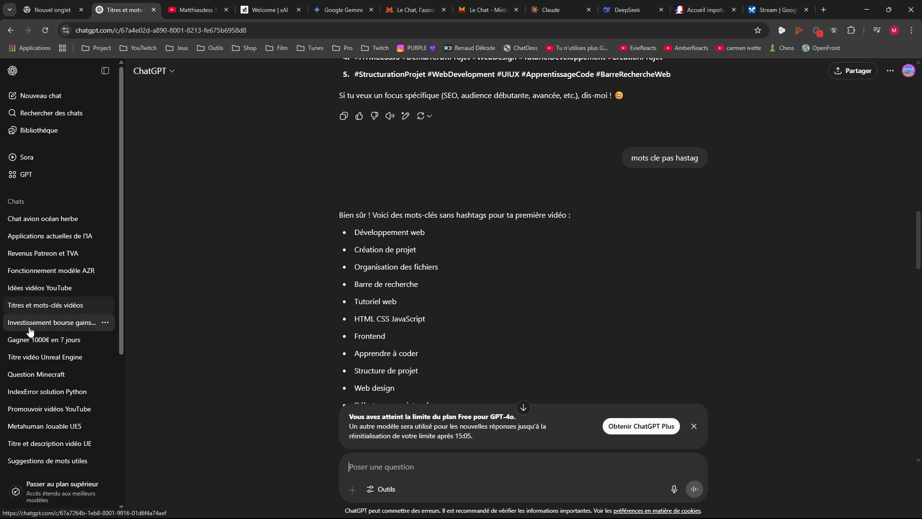
- Review the "Question Minecraft" conversation about redstone farms and the "Promouvoir vidéos YouTube" conversation about channel visibility
{"action": "left_click", "coordinate": [38, 375]}
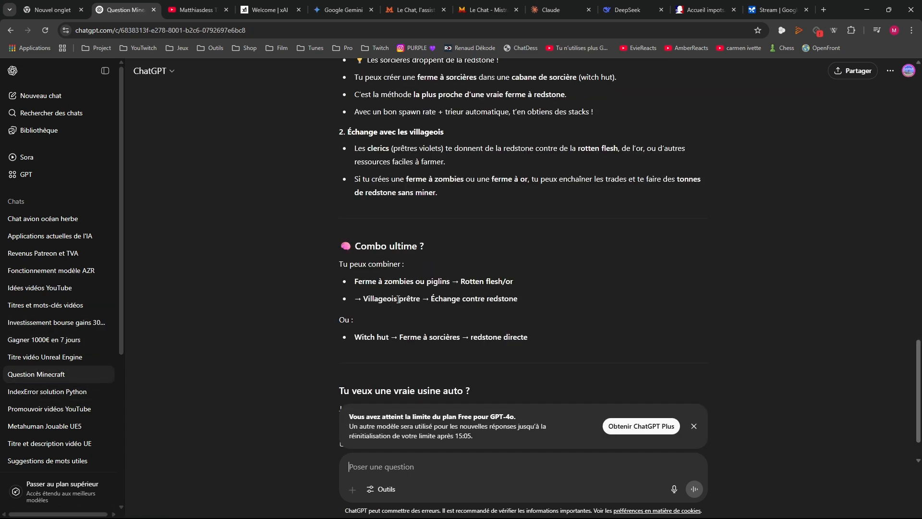
{"action": "scroll", "coordinate": [397, 298], "scroll_direction": "up", "scroll_amount": 6}
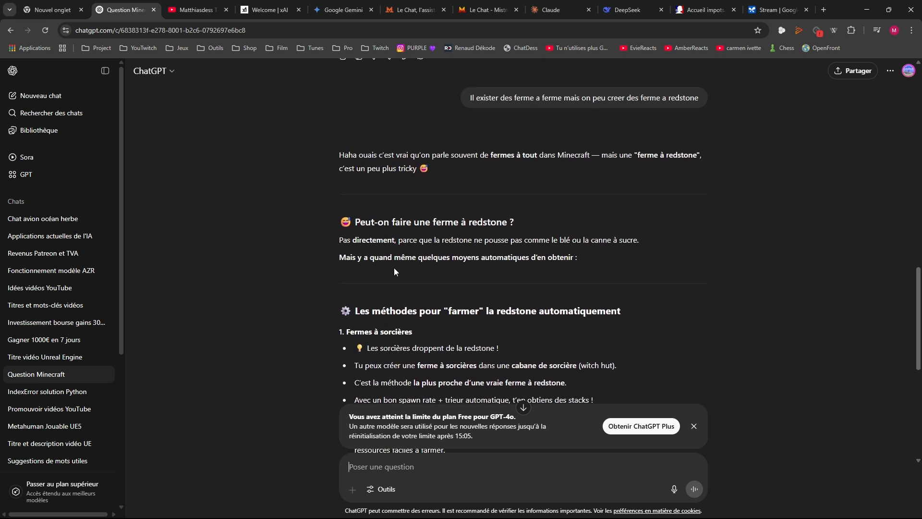
{"action": "left_click", "coordinate": [68, 409]}
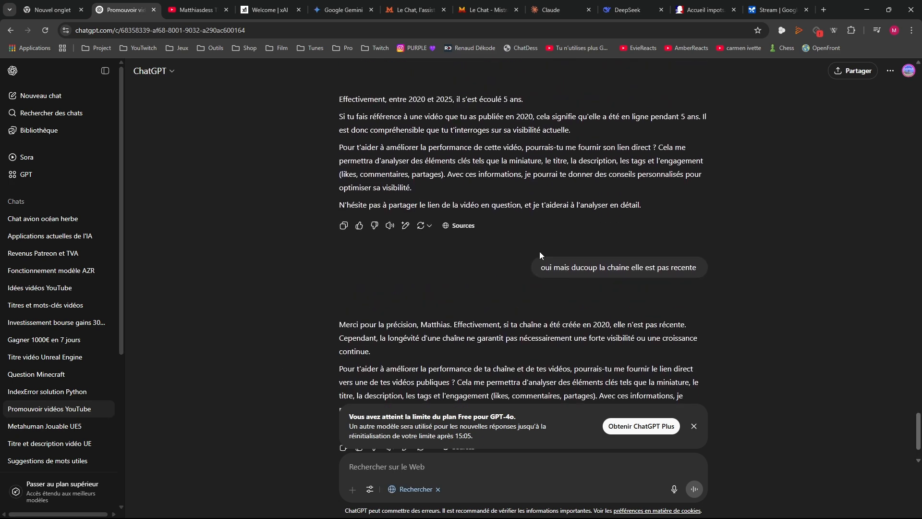
{"action": "scroll", "coordinate": [540, 252], "scroll_direction": "up", "scroll_amount": 2}
{"action": "scroll", "coordinate": [40, 315], "scroll_direction": "down", "scroll_amount": 3}
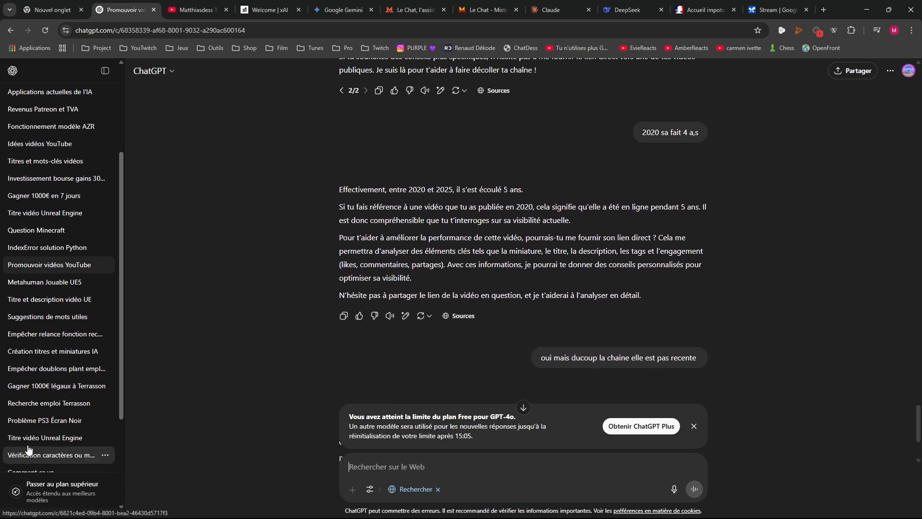
- Open the "Titre et description vidéo UE" conversation and compare the generated thumbnail with the uploaded "Spawn d'objets aléatoires !" versions
{"action": "left_click", "coordinate": [39, 300]}
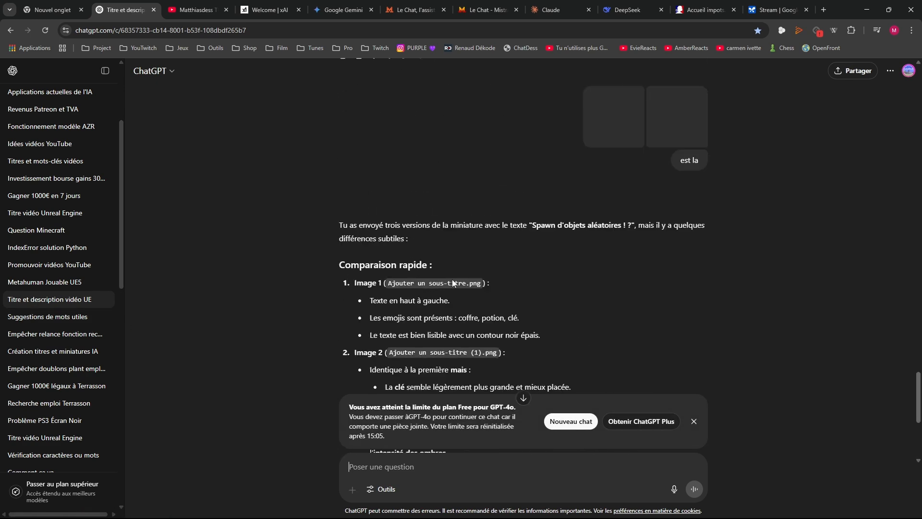
{"action": "scroll", "coordinate": [453, 282], "scroll_direction": "up", "scroll_amount": 3}
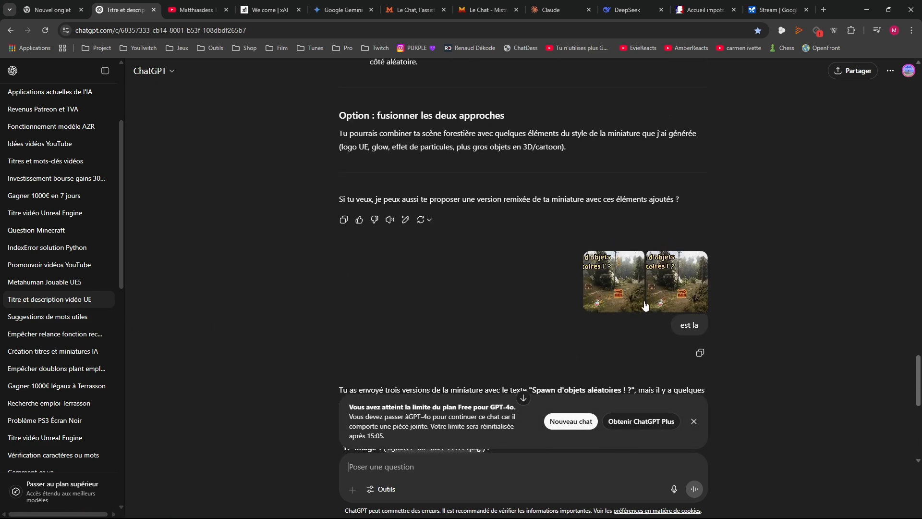
{"action": "scroll", "coordinate": [645, 305], "scroll_direction": "up", "scroll_amount": 15}
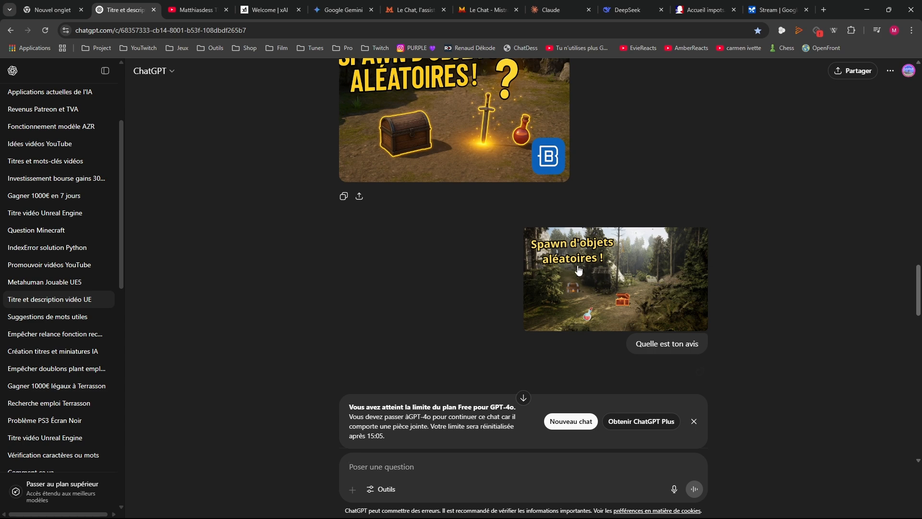
{"action": "scroll", "coordinate": [491, 199], "scroll_direction": "up", "scroll_amount": 1}
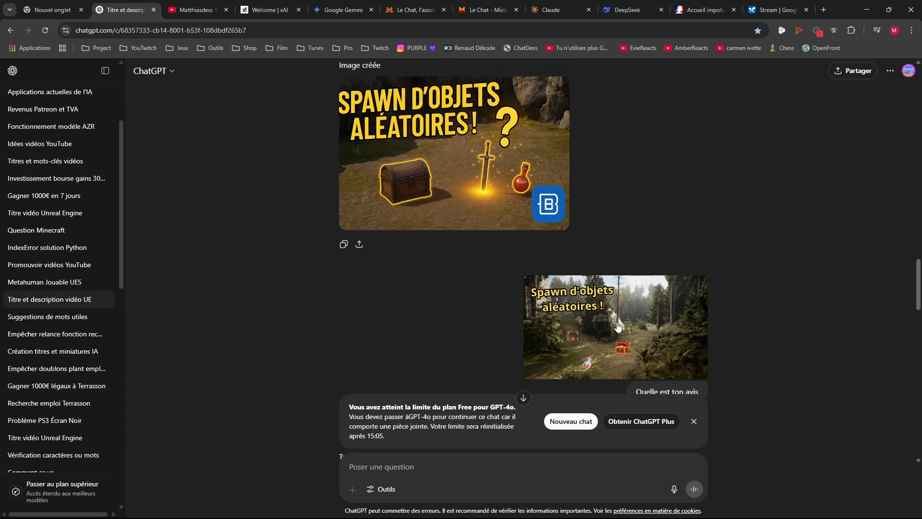
{"action": "scroll", "coordinate": [608, 360], "scroll_direction": "down", "scroll_amount": 1}
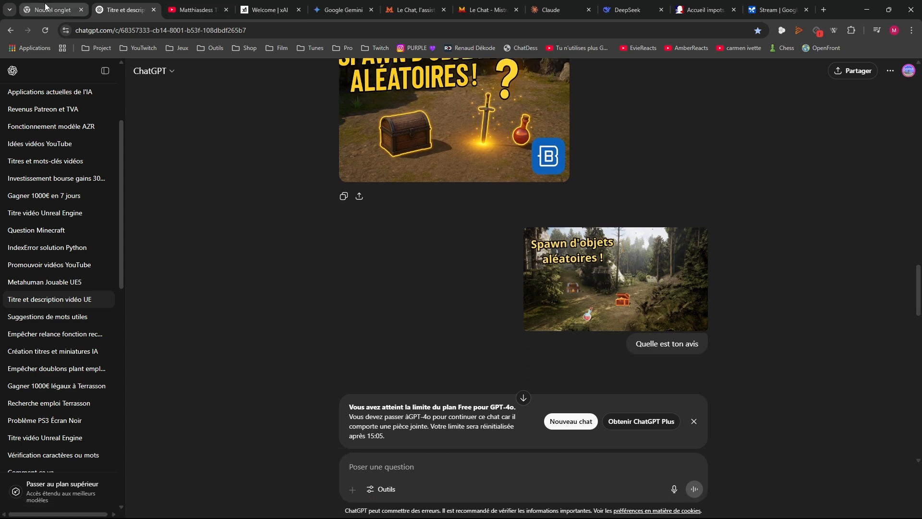
- Open the "Applications actuelles de l'IA" conversation and go back to "Chat avion océan herbe"
{"action": "scroll", "coordinate": [48, 144], "scroll_direction": "up", "scroll_amount": 3}
{"action": "left_click", "coordinate": [48, 236]}
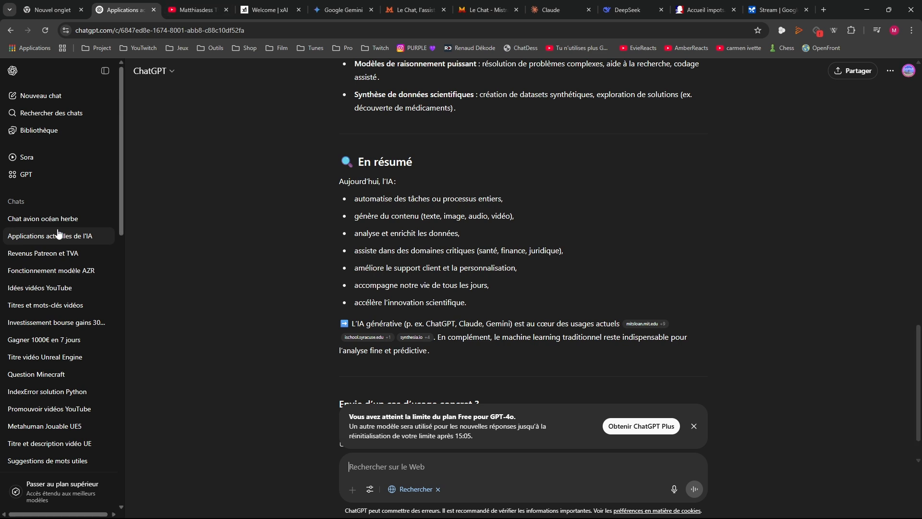
{"action": "left_click", "coordinate": [30, 222]}
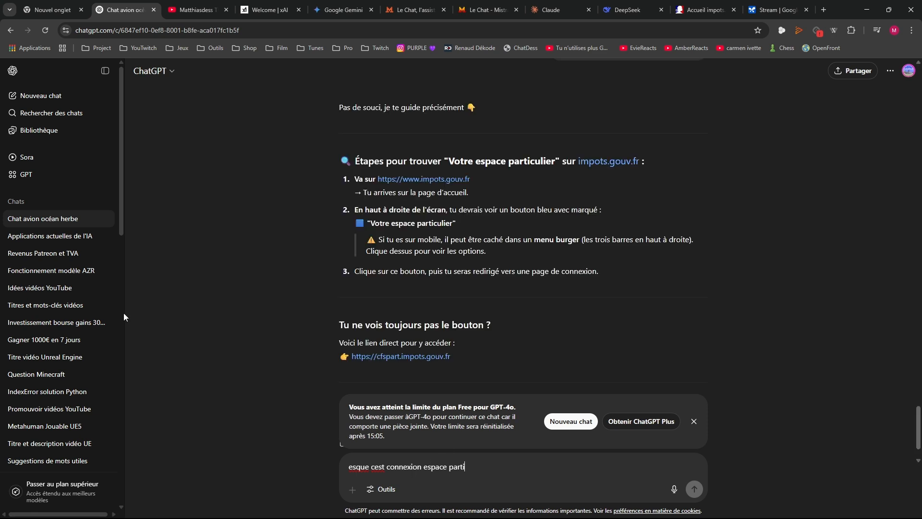
- Start a new chat and send the prompt "Fait moi un tableaux avec les animaux et si il sont carnivor vega ..."
{"action": "left_click", "coordinate": [26, 96]}
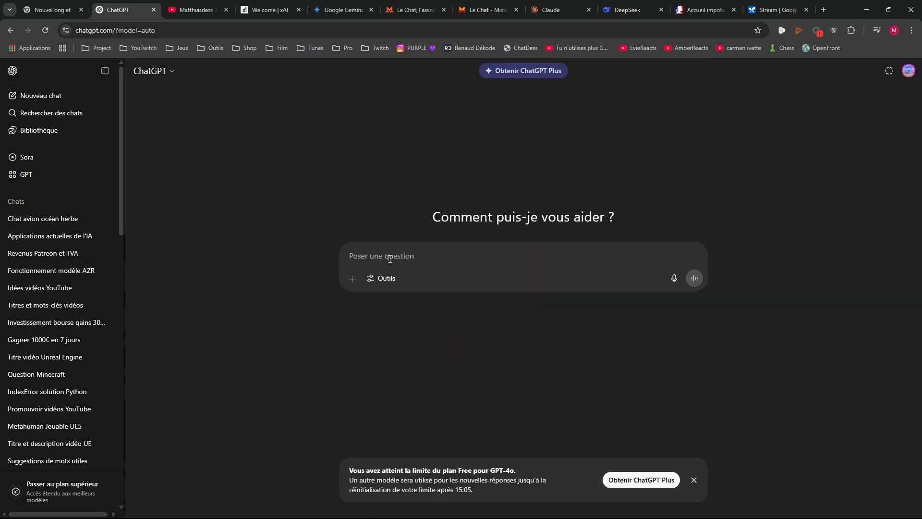
{"action": "type", "text": "Fait moi "}
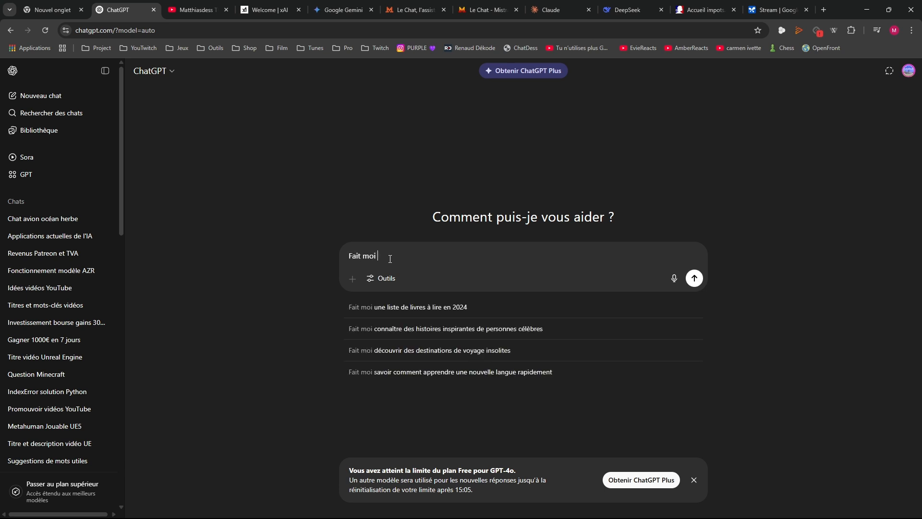
{"action": "type", "text": "un tabl"}
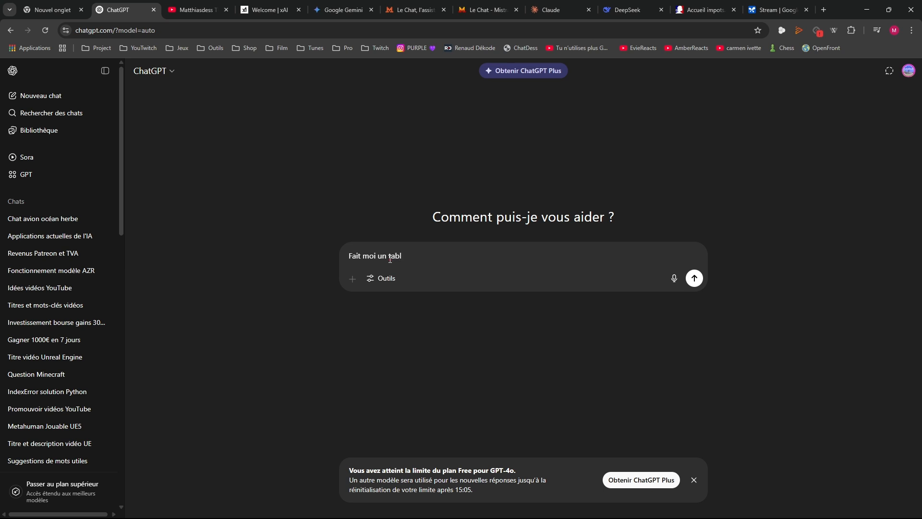
{"action": "type", "text": "ieaux avec les animaux et si i"}
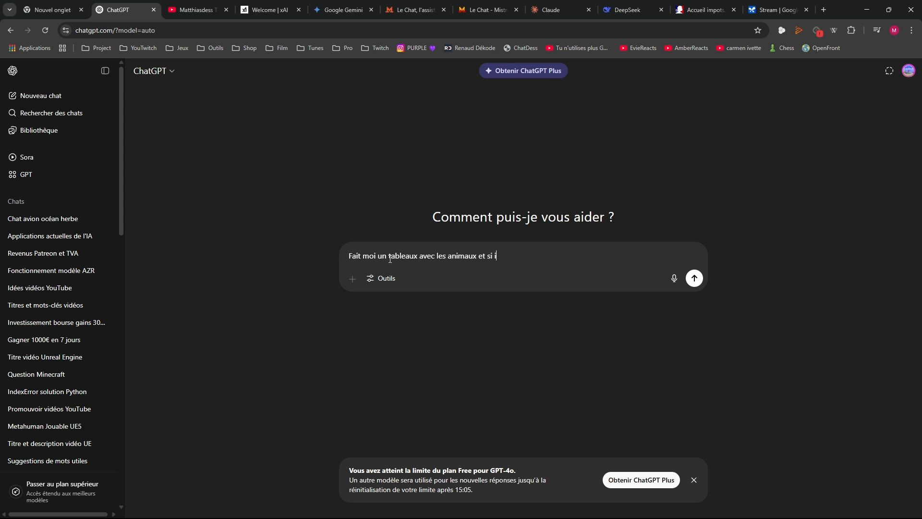
{"action": "type", "text": "l sont carnivor vega ..."}
{"action": "left_click", "coordinate": [694, 278]}
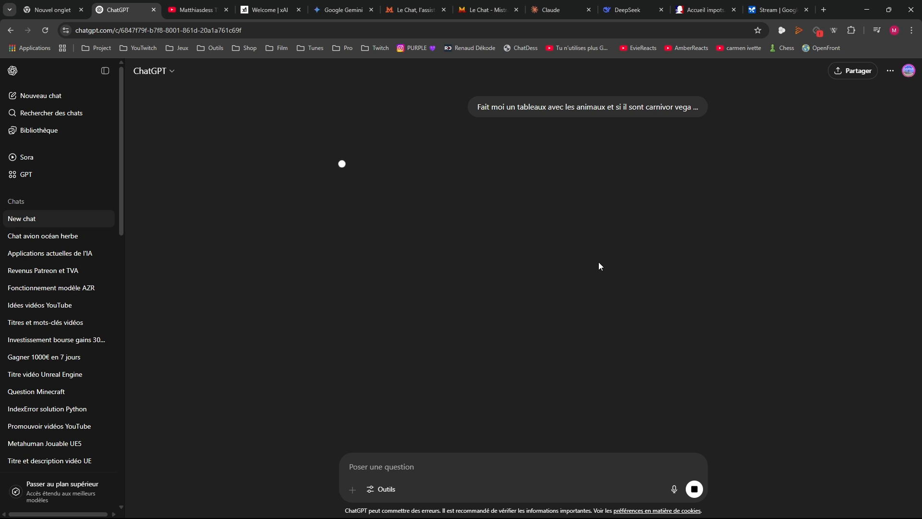
- Copy the sent animal table prompt and reload the conversation page
{"action": "mouse_move", "coordinate": [576, 518]}
{"action": "mouse_move", "coordinate": [686, 129]}
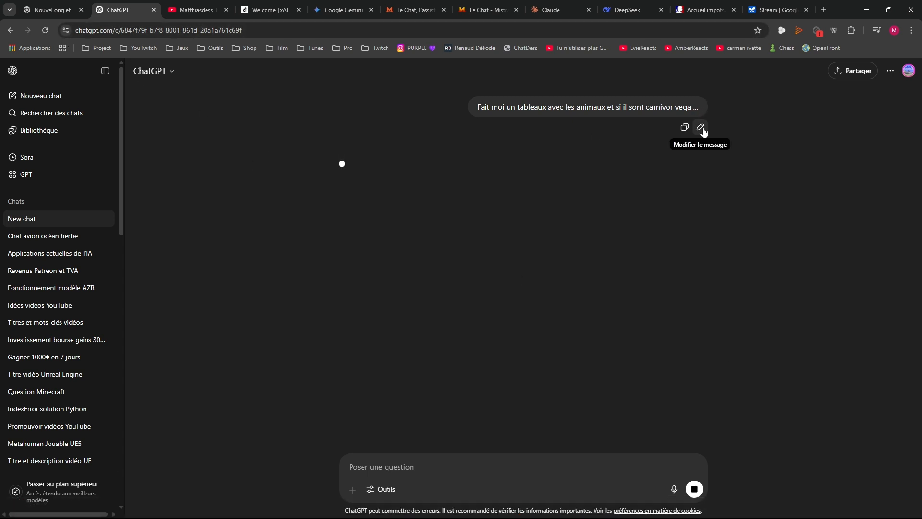
{"action": "left_click", "coordinate": [685, 127]}
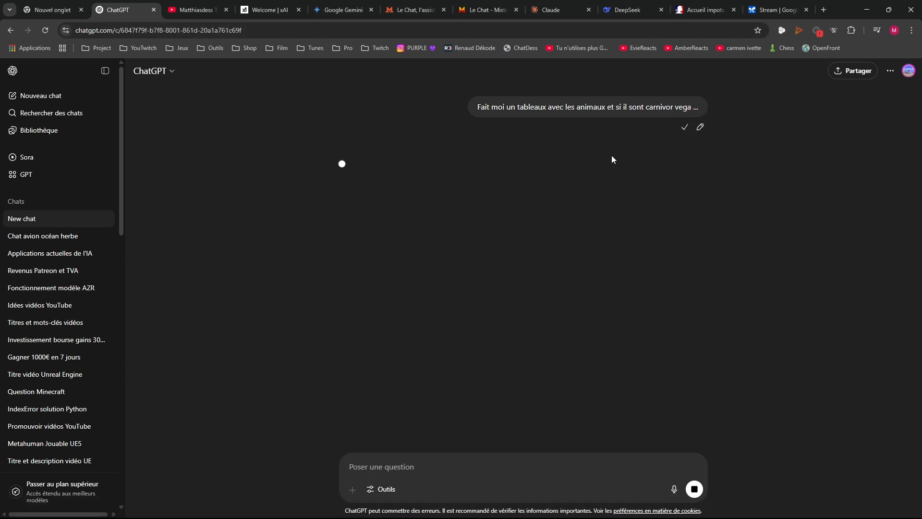
{"action": "left_click", "coordinate": [41, 33]}
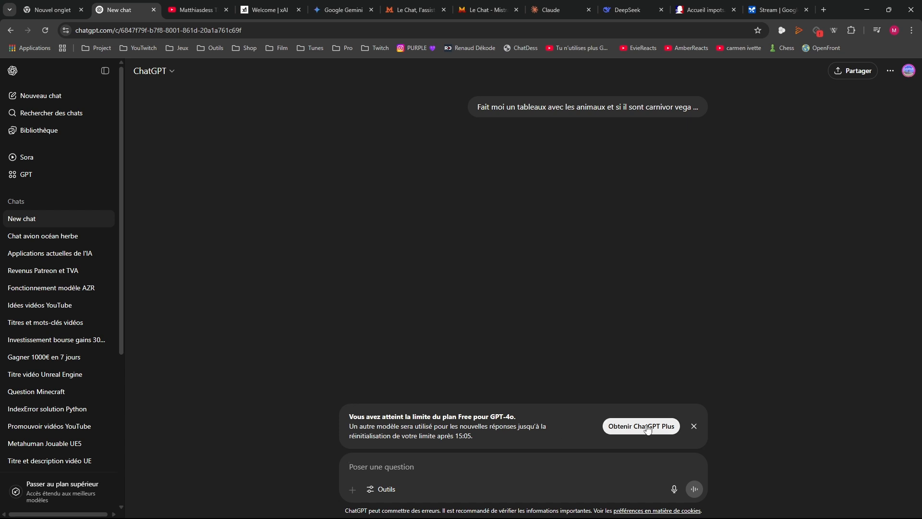
- Check the available models after dismissing the plan limit notice, and reopen the animal table chat from the history
{"action": "left_click", "coordinate": [694, 426]}
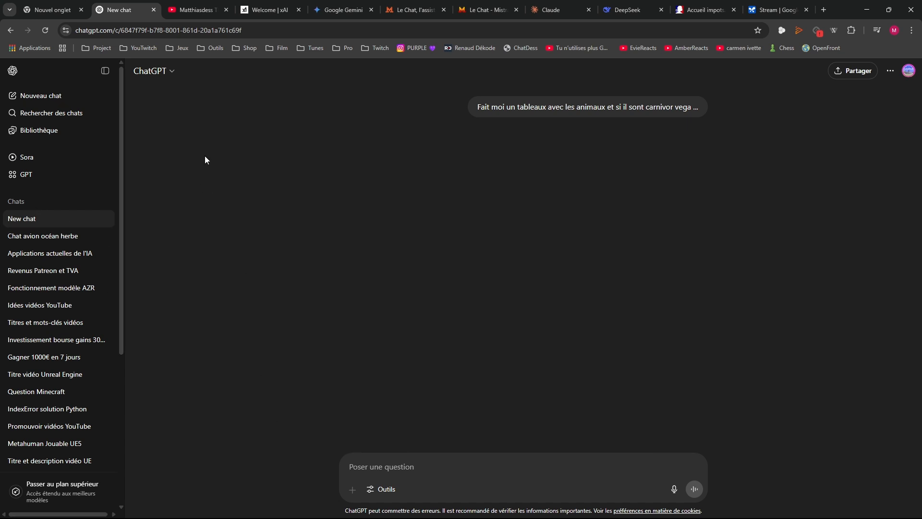
{"action": "left_click", "coordinate": [152, 71]}
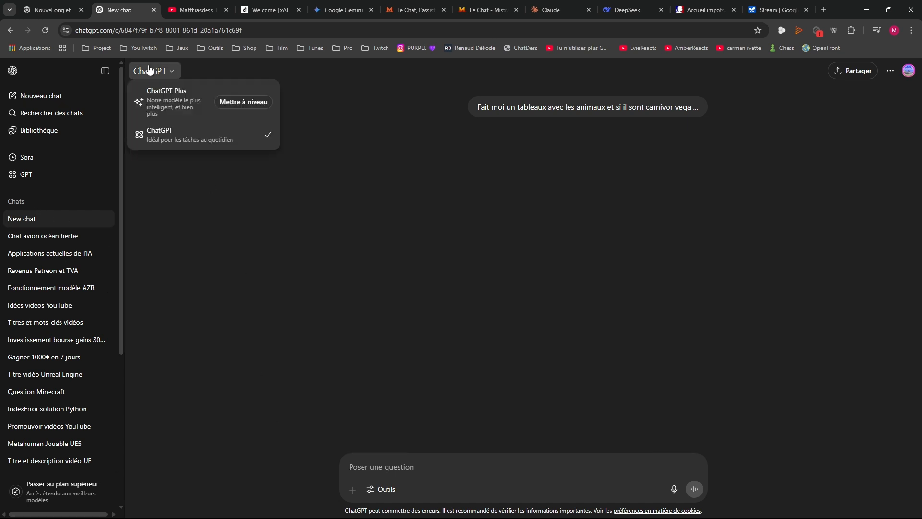
{"action": "left_click", "coordinate": [396, 424]}
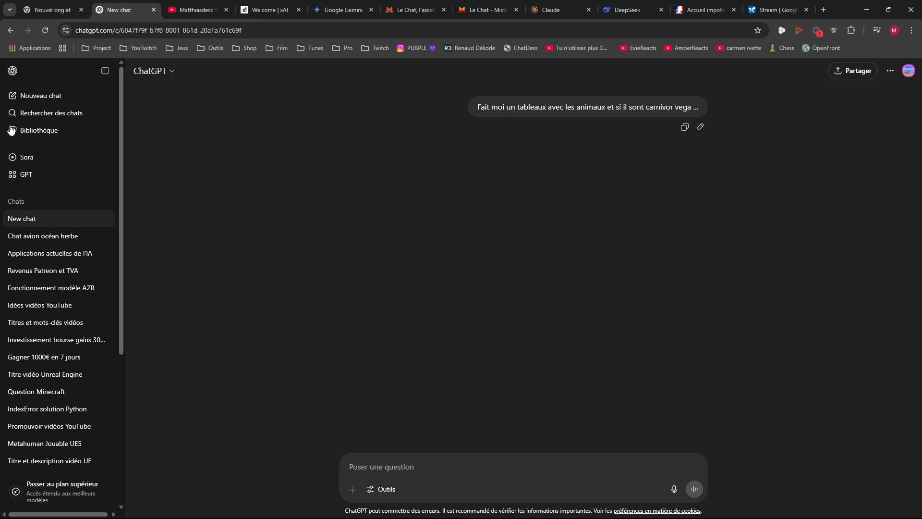
{"action": "left_click", "coordinate": [24, 239]}
{"action": "left_click", "coordinate": [25, 222]}
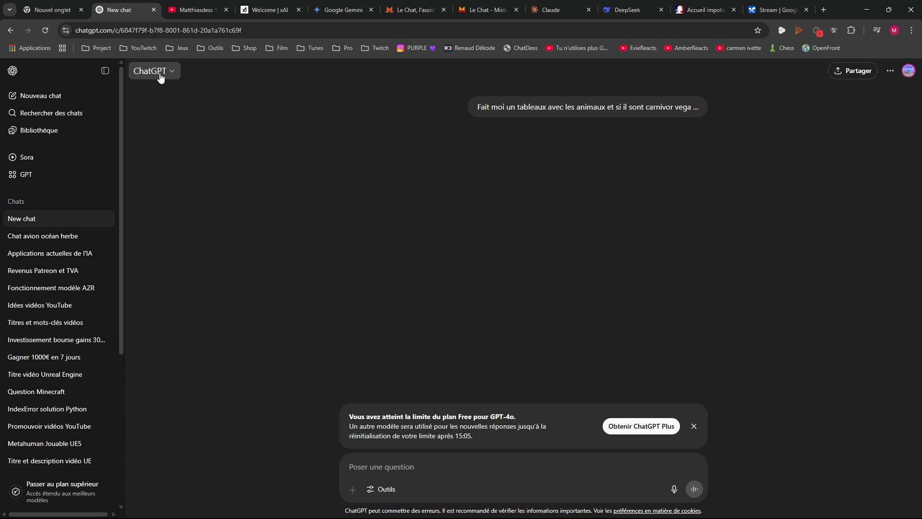
- Switch to Google Gemini, submit the copied animal table prompt and review the diet table and its explanations
{"action": "left_click", "coordinate": [375, 8]}
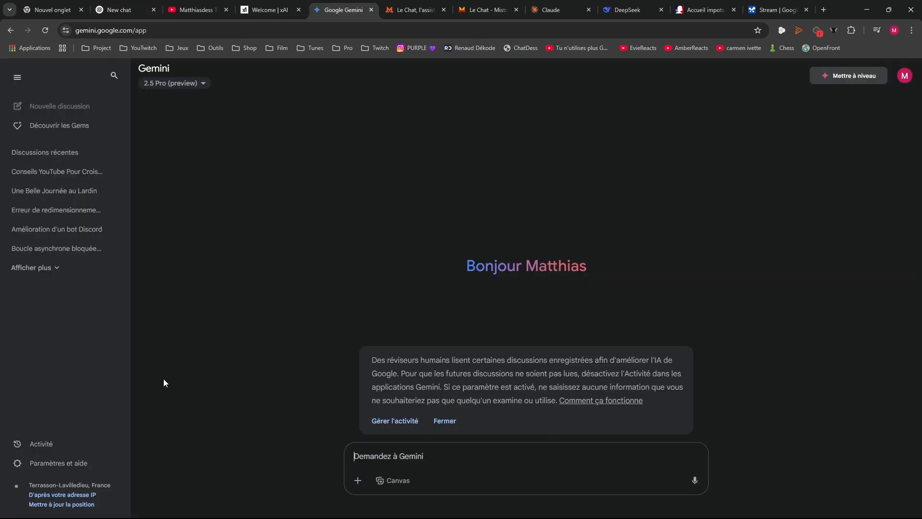
{"action": "key", "text": "ctrl+v"}
{"action": "key", "text": "Return"}
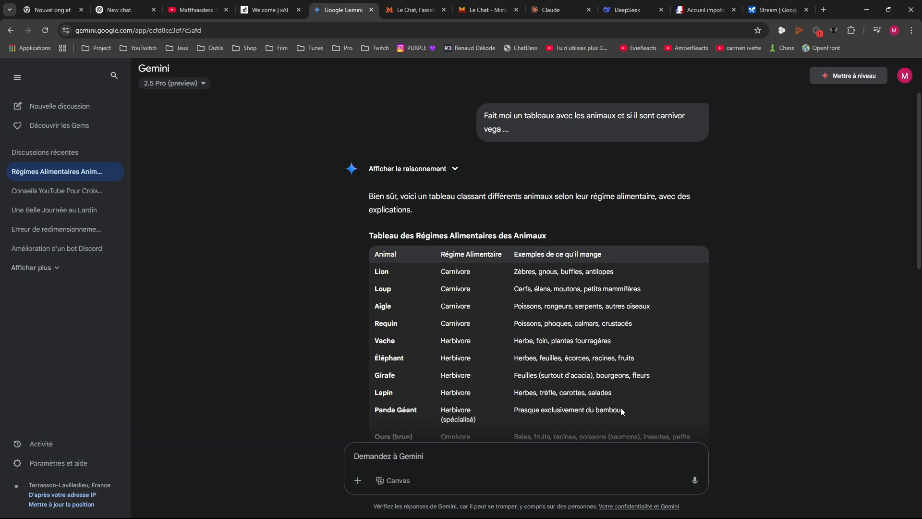
{"action": "scroll", "coordinate": [478, 296], "scroll_direction": "down", "scroll_amount": 5}
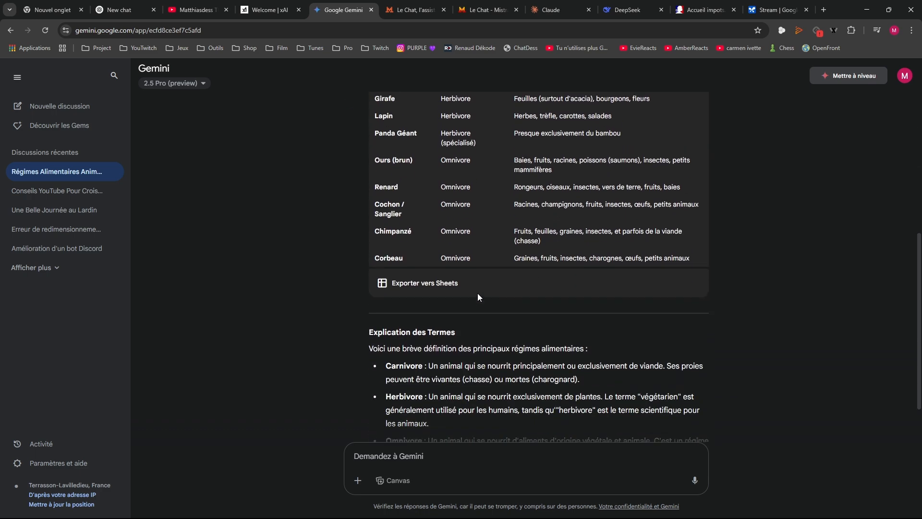
{"action": "scroll", "coordinate": [481, 269], "scroll_direction": "up", "scroll_amount": 4}
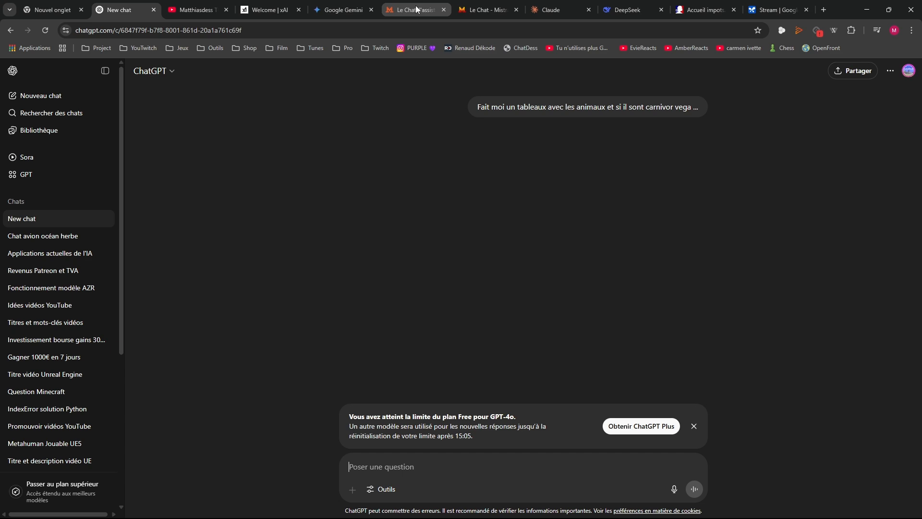
- Look through the Mistral Le Chat, Claude and DeepSeek pages and return to the ChatGPT conversation
{"action": "left_click", "coordinate": [416, 9]}
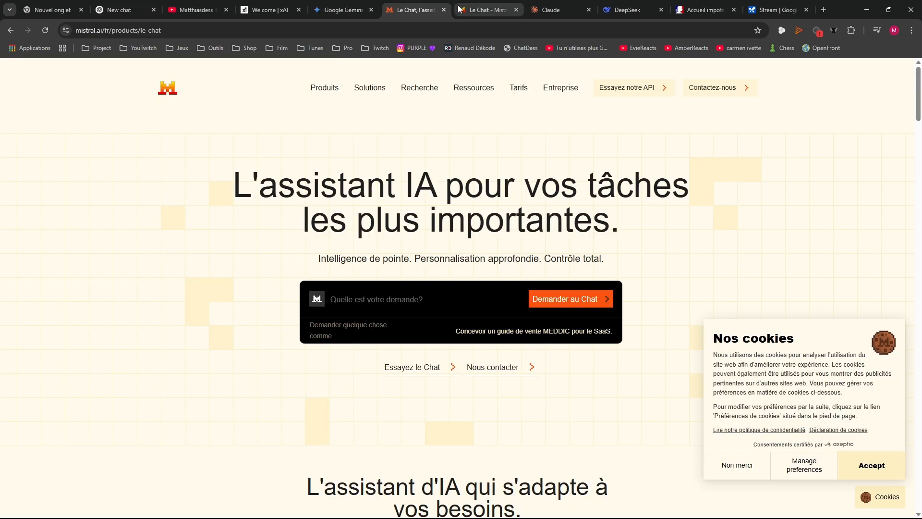
{"action": "left_click", "coordinate": [460, 9]}
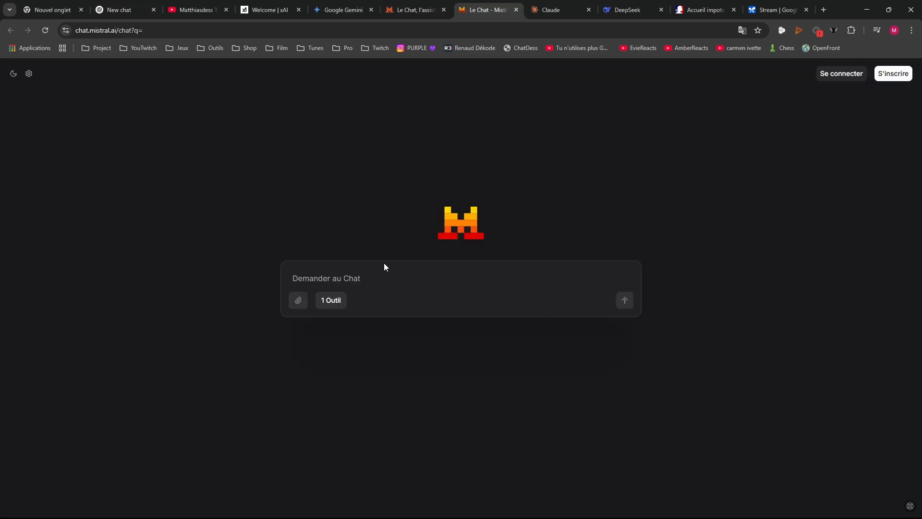
{"action": "left_click", "coordinate": [558, 5]}
{"action": "left_click", "coordinate": [612, 12]}
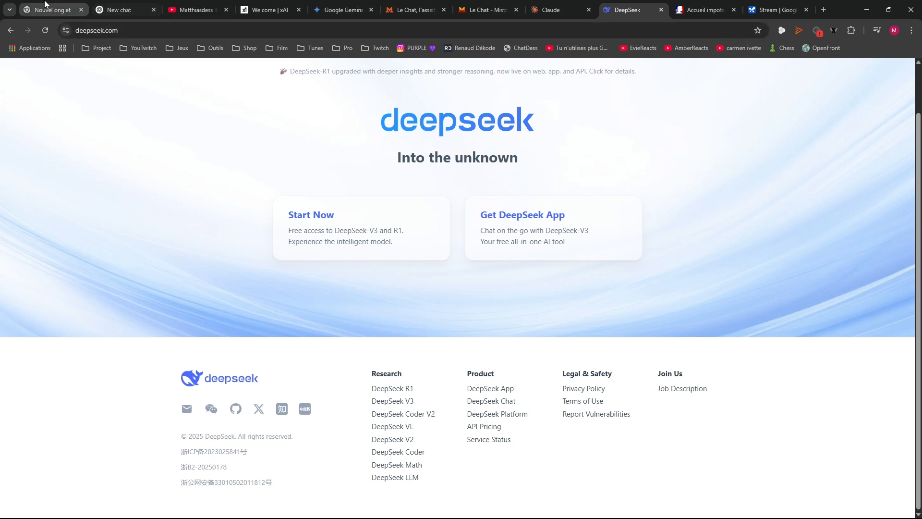
{"action": "left_click", "coordinate": [126, 10]}
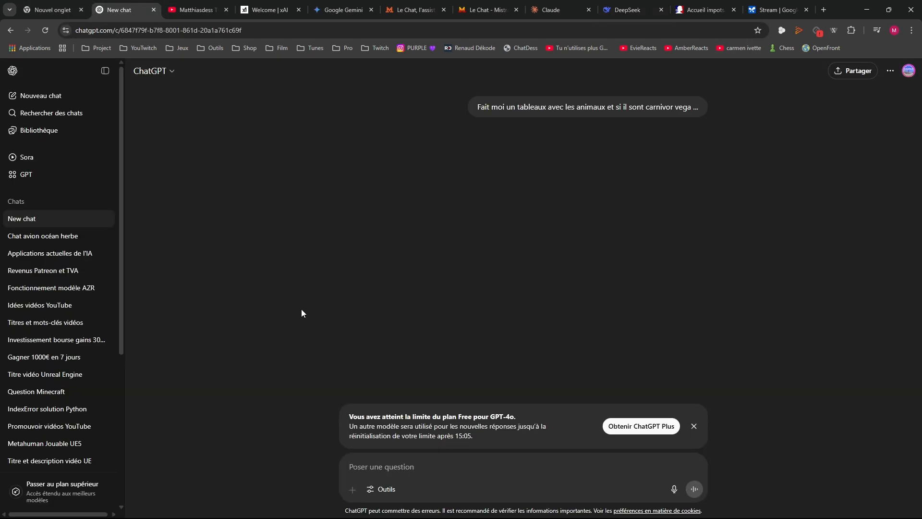